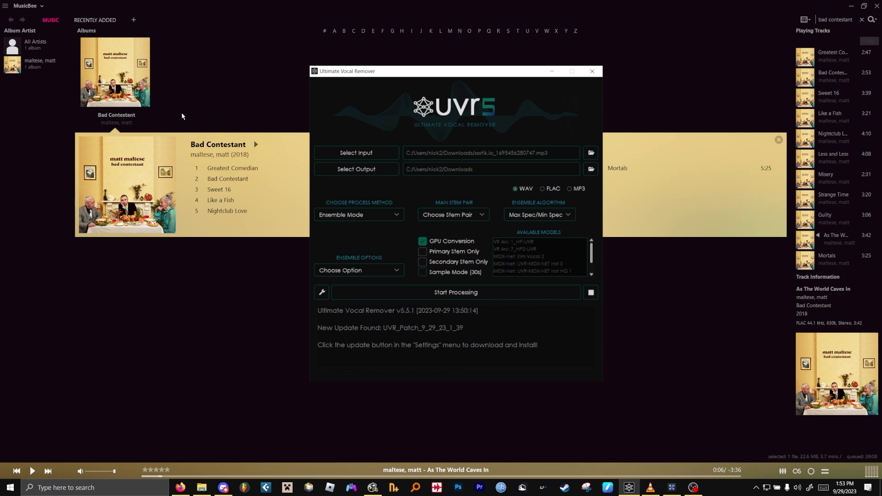
# Step: Show the Bad Contestant album's tracks and select "As The World Caves In"
pyautogui.click(132, 98)
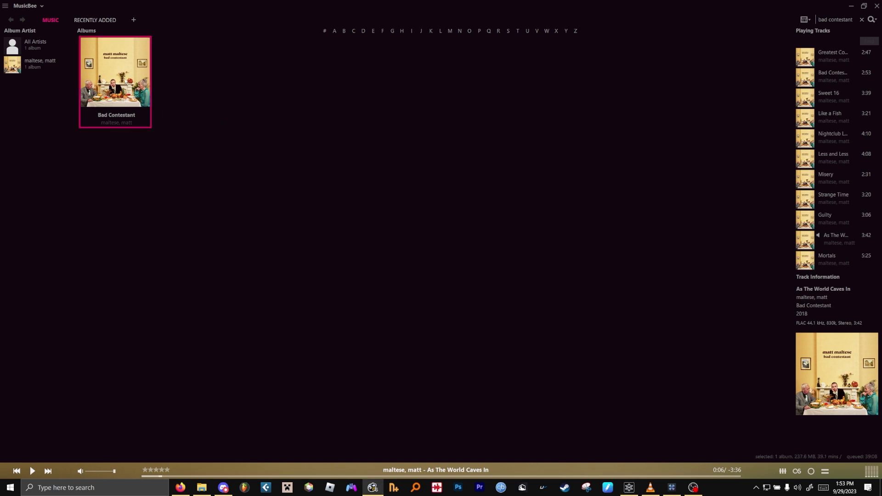
pyautogui.click(125, 82)
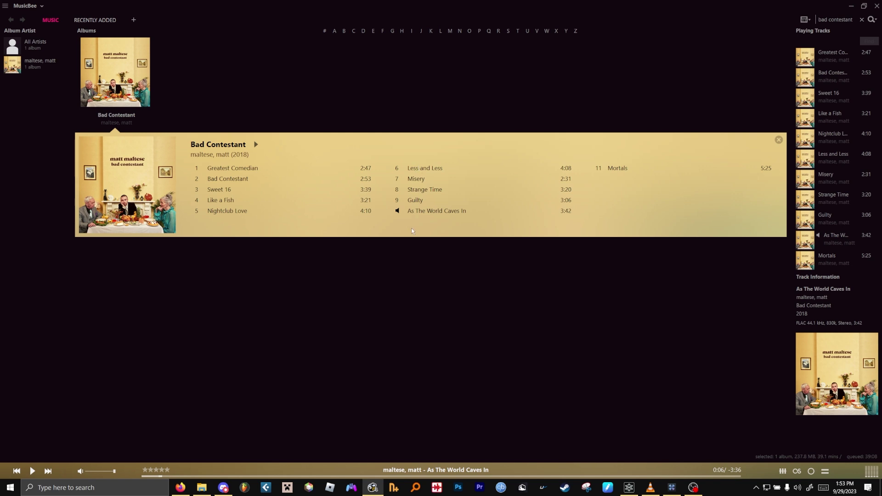
pyautogui.click(432, 214)
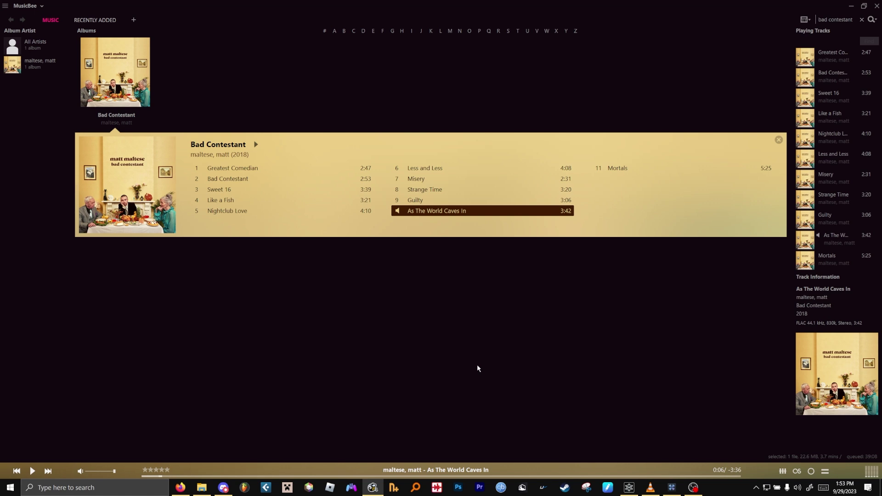
# Step: Switch to Ultimate Vocal Remover, load the saved Instrumental ensemble and review its selected models
pyautogui.hotkey('alt', 'Tab')
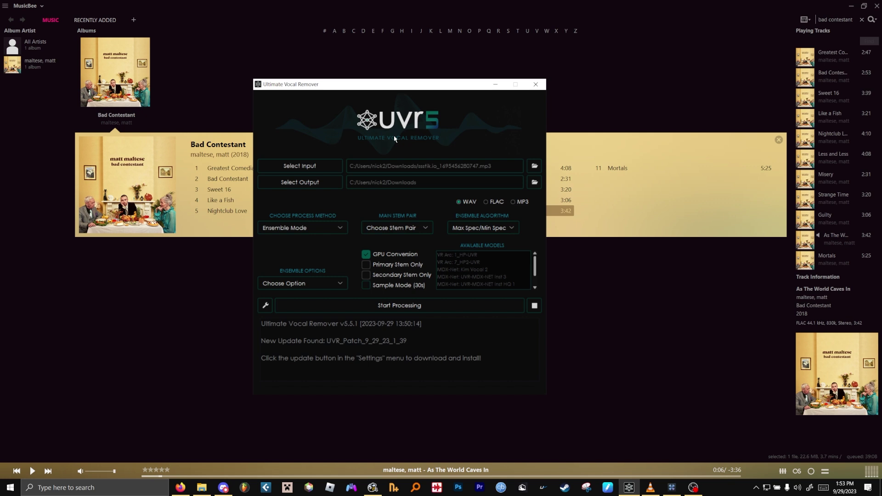
pyautogui.click(320, 286)
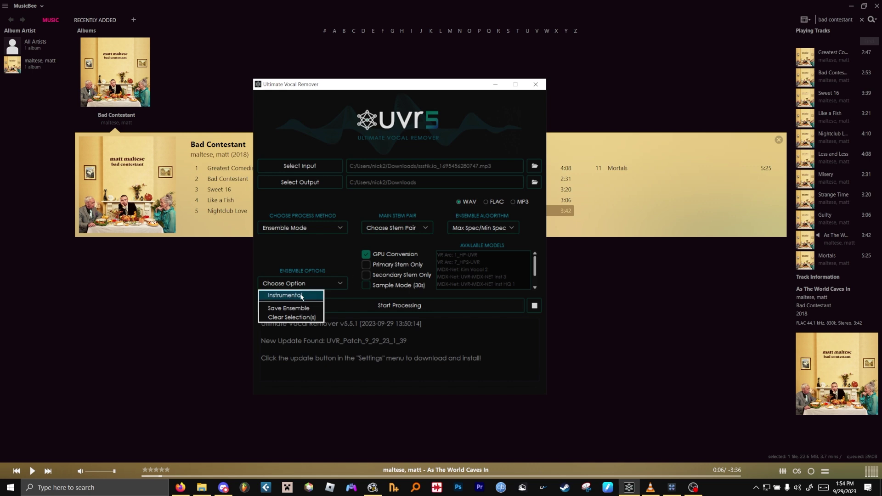
pyautogui.click(302, 297)
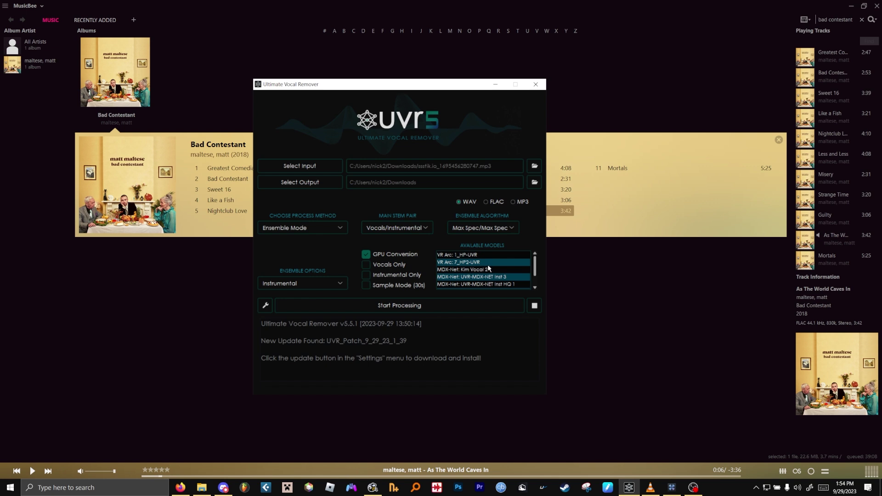
pyautogui.scroll(-3, 509, 284)
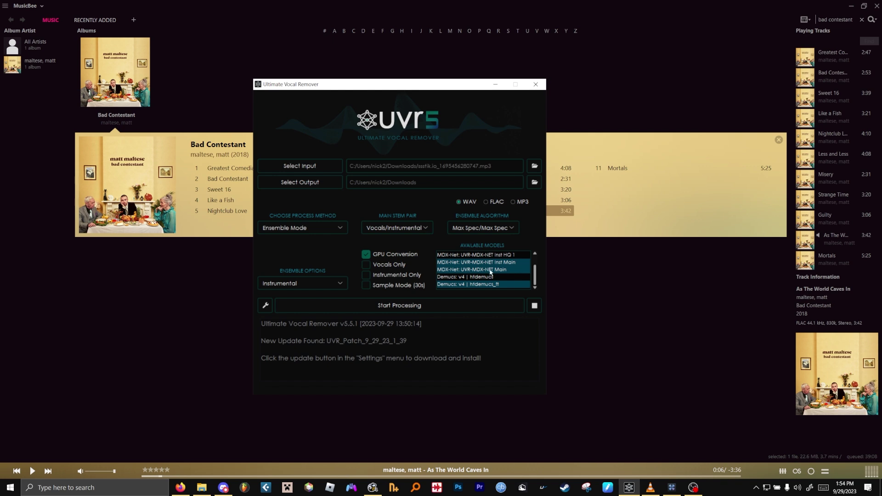
pyautogui.scroll(3, 483, 283)
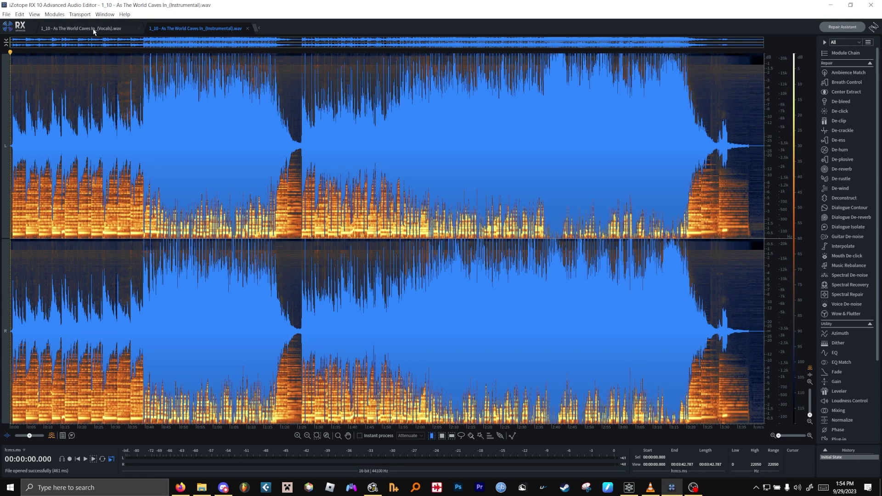
# Step: Bring up the separated vocals file and listen to roughly its first 10 seconds
pyautogui.click(94, 30)
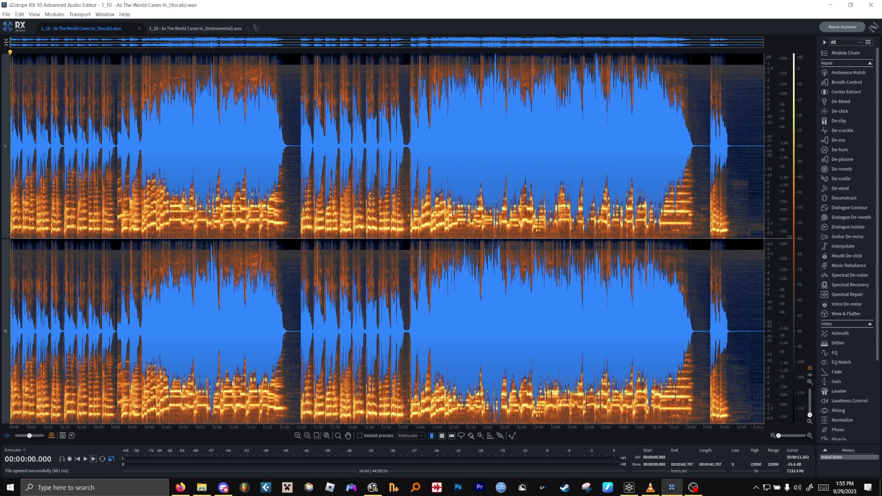
pyautogui.press('space')
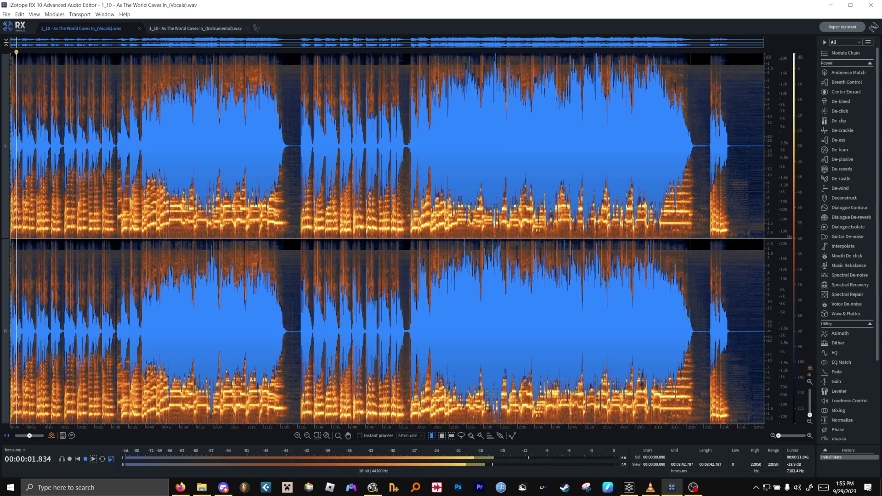
pyautogui.scroll(3, 28, 122)
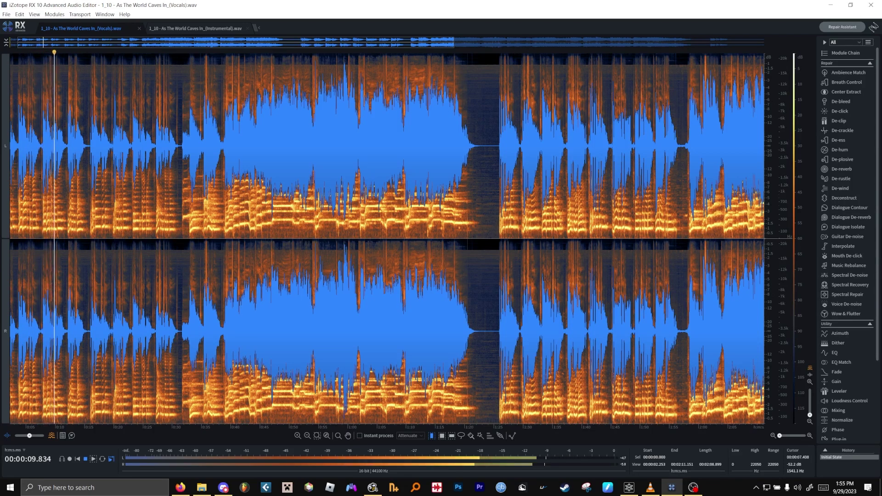
pyautogui.press('space')
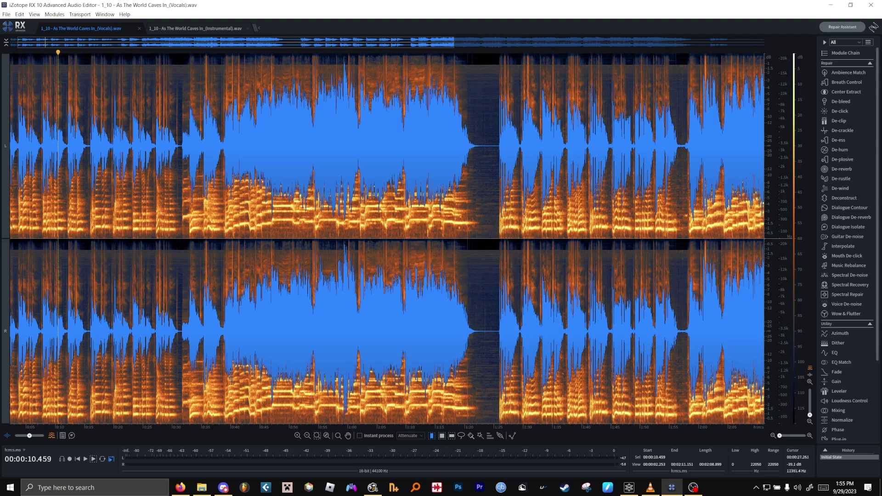
# Step: Listen to short passages of the vocals around 0:20 and from 1:20, where the phrase fades out
pyautogui.moveTo(167, 48); pyautogui.dragTo(64, 49)
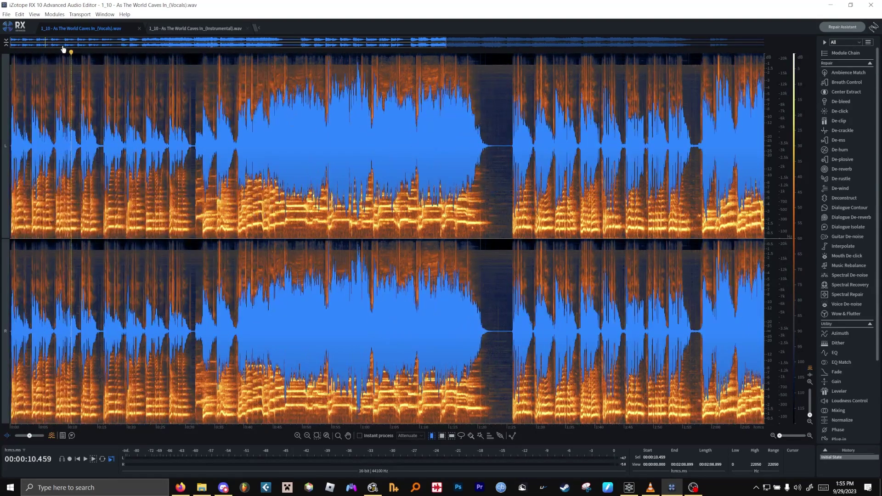
pyautogui.scroll(1, 25, 146)
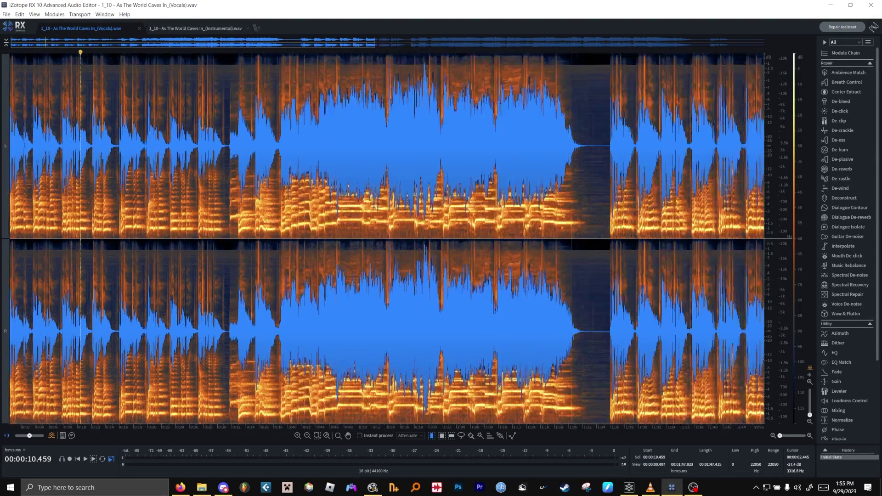
pyautogui.scroll(-2, 26, 146)
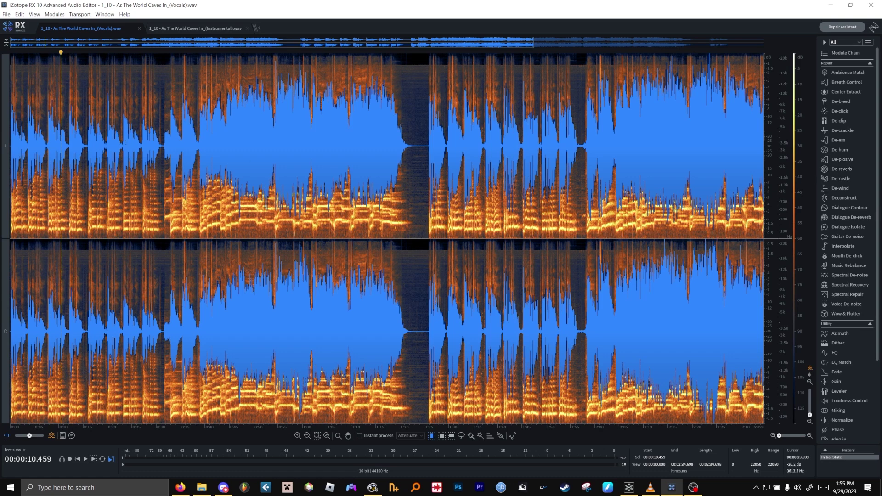
pyautogui.press('Right')
pyautogui.press('space')
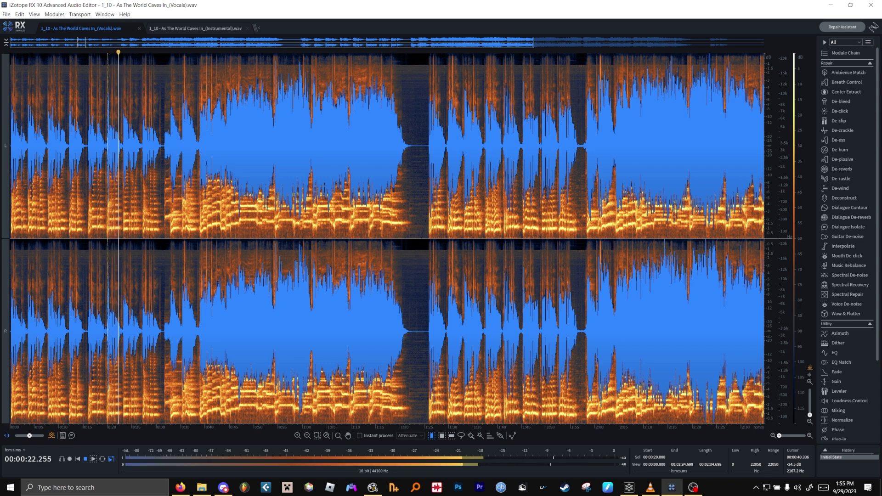
pyautogui.press('space')
pyautogui.click(399, 146)
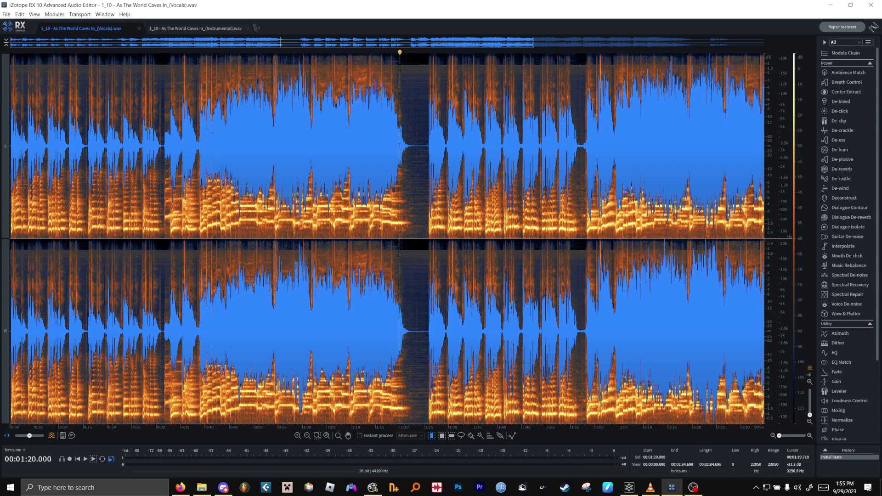
pyautogui.press('space')
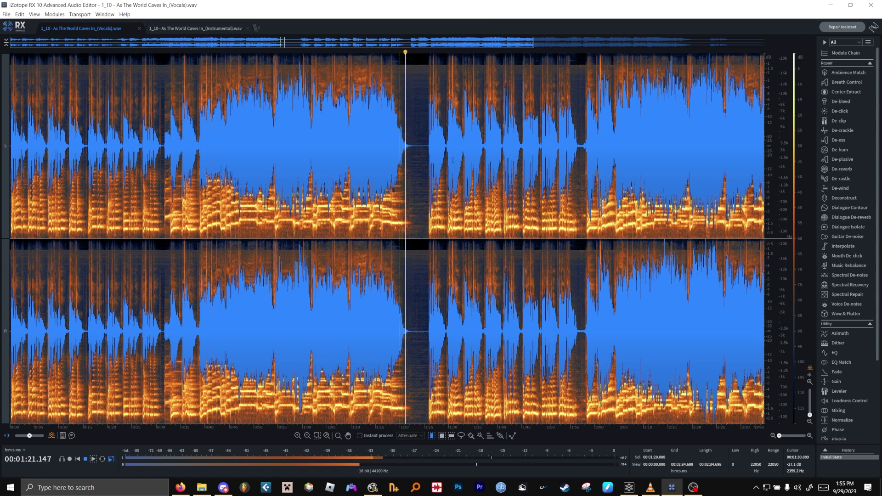
pyautogui.press('space')
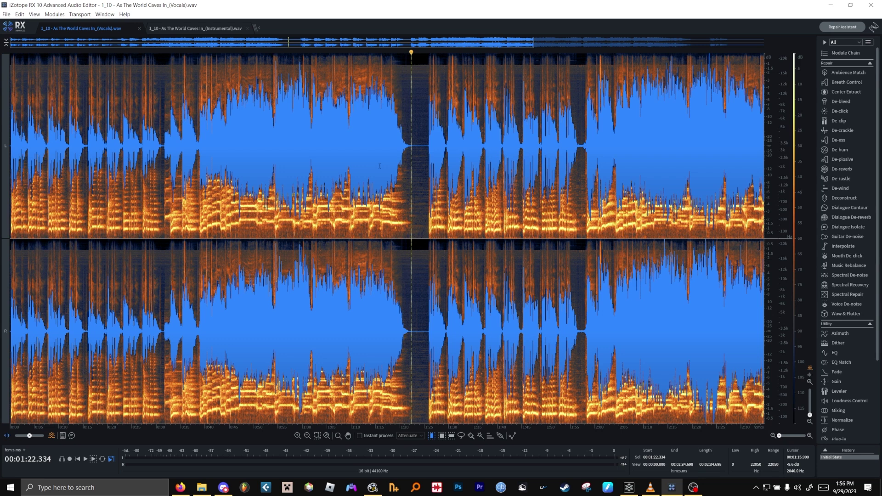
# Step: Apply De-reverb to the vocals with a learned reverb profile, play back the opening and close the module
pyautogui.click(842, 170)
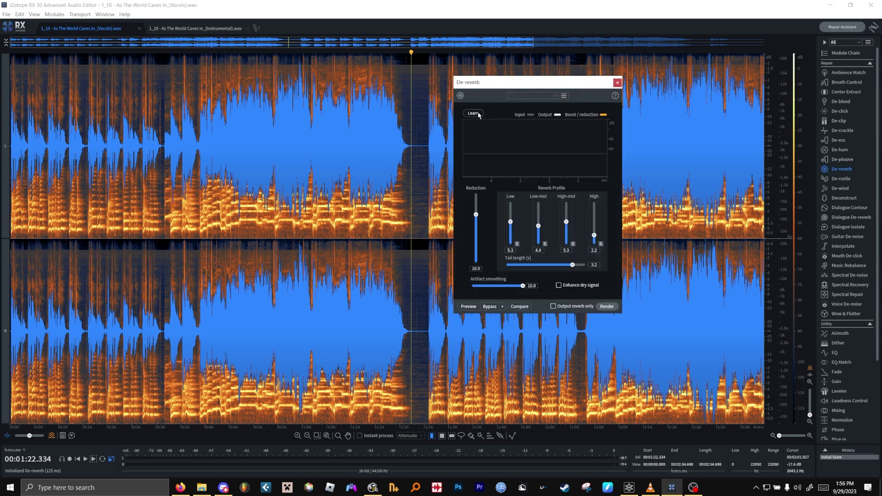
pyautogui.click(476, 115)
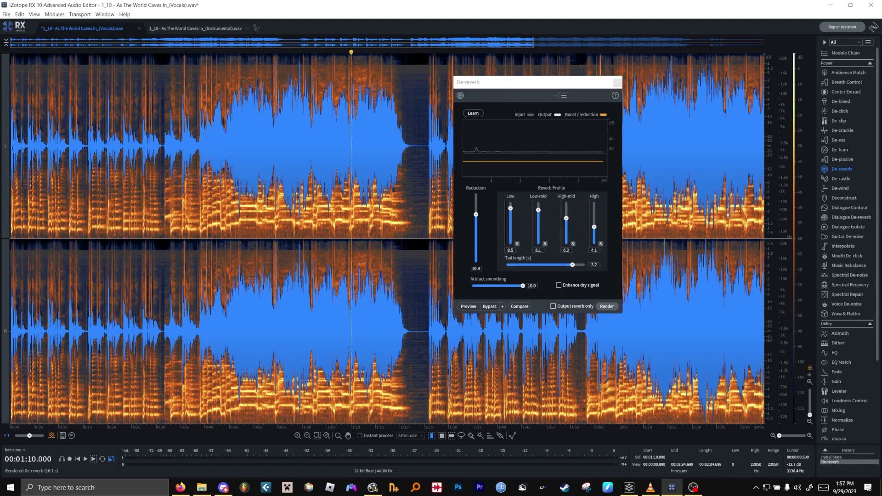
pyautogui.click(13, 147)
pyautogui.press('space')
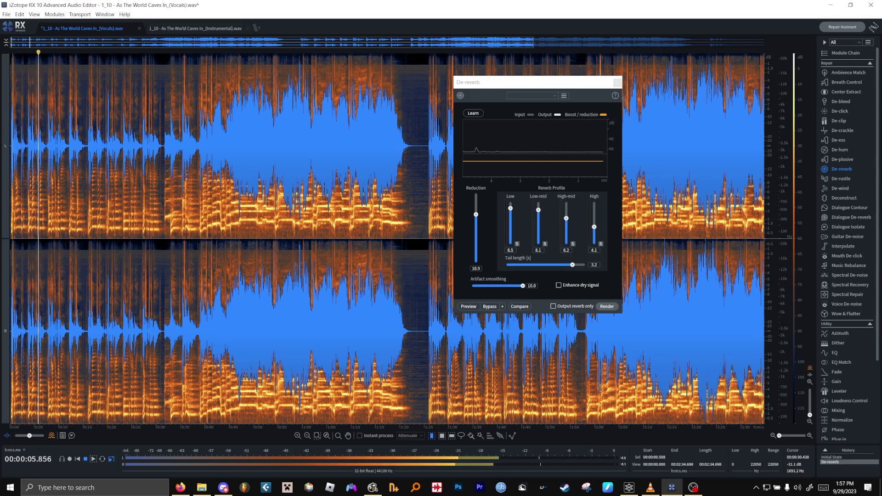
pyautogui.press('space')
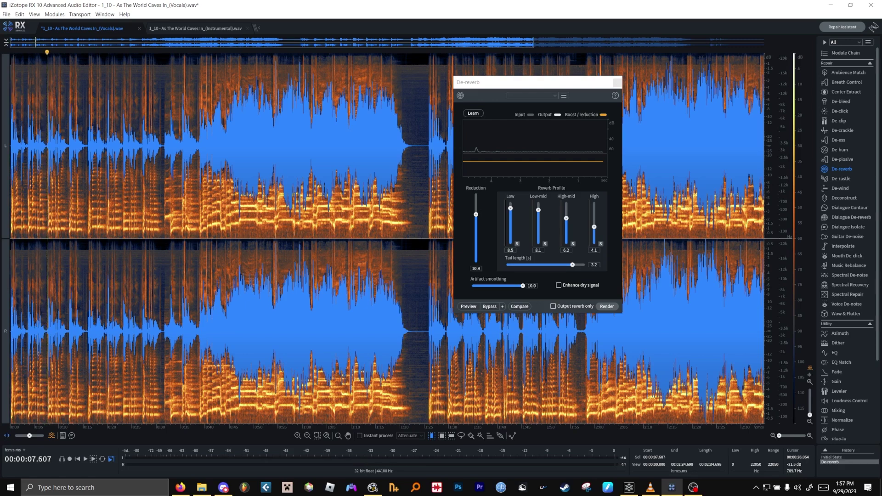
pyautogui.scroll(-2, 24, 163)
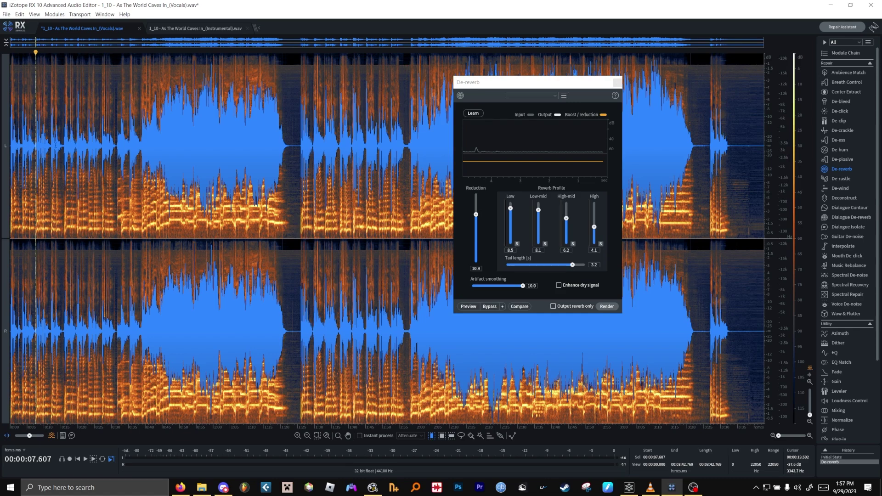
pyautogui.press('Escape')
# Step: Inspect the de-reverbed vocals and listen to passages around 0:27 and 2:01
pyautogui.scroll(3, 83, 133)
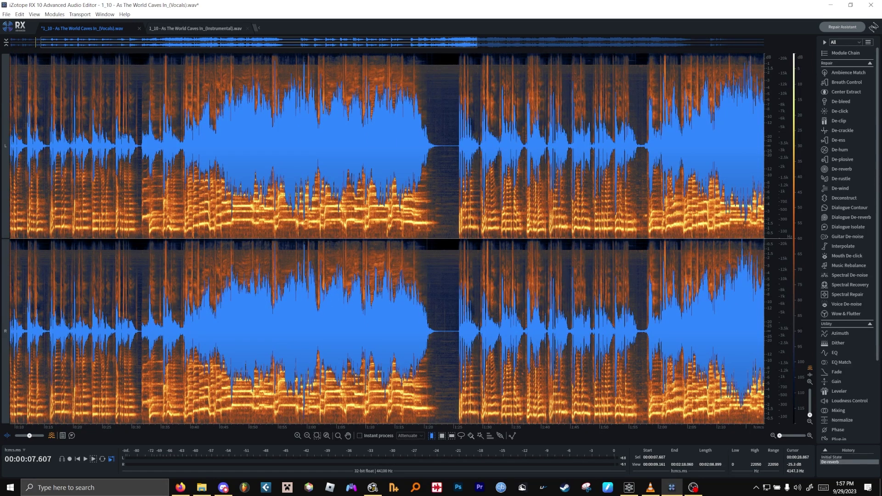
pyautogui.scroll(4, 149, 114)
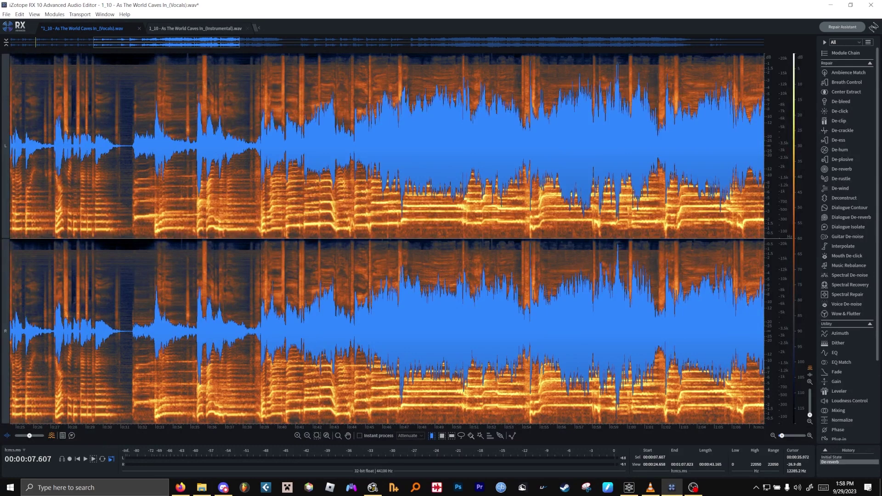
pyautogui.scroll(-4, 212, 99)
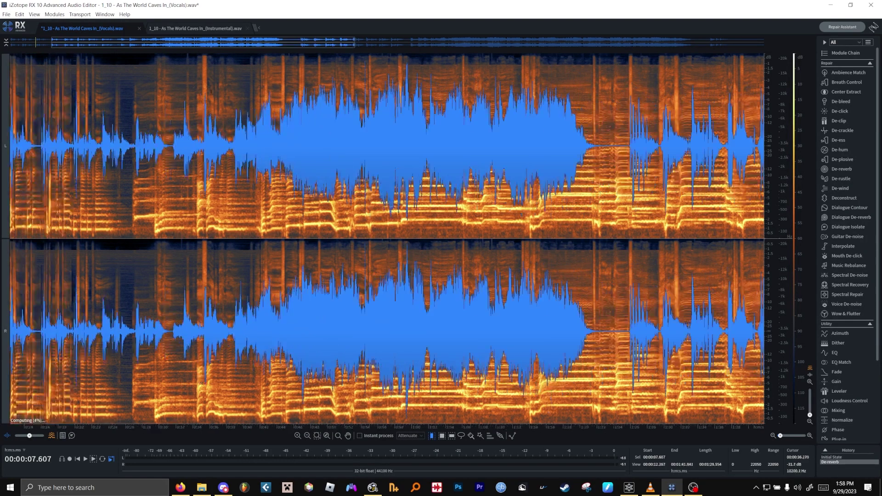
pyautogui.click(135, 110)
pyautogui.press('space')
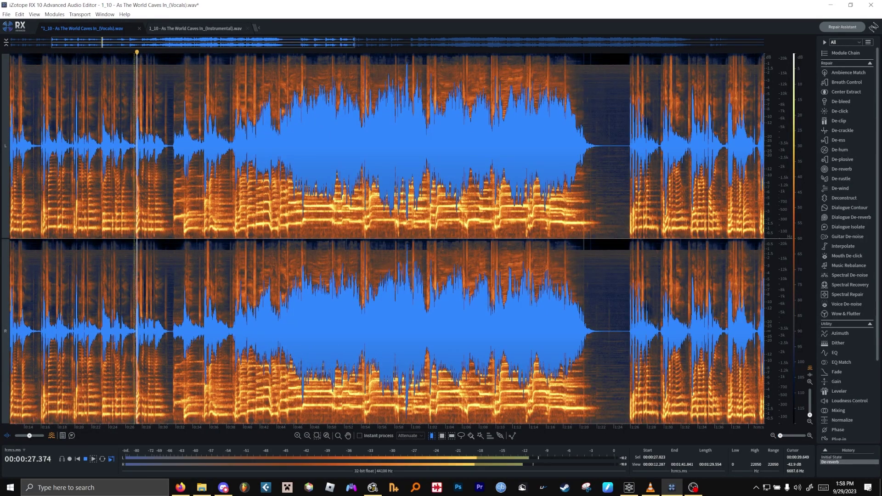
pyautogui.scroll(-3, 240, 113)
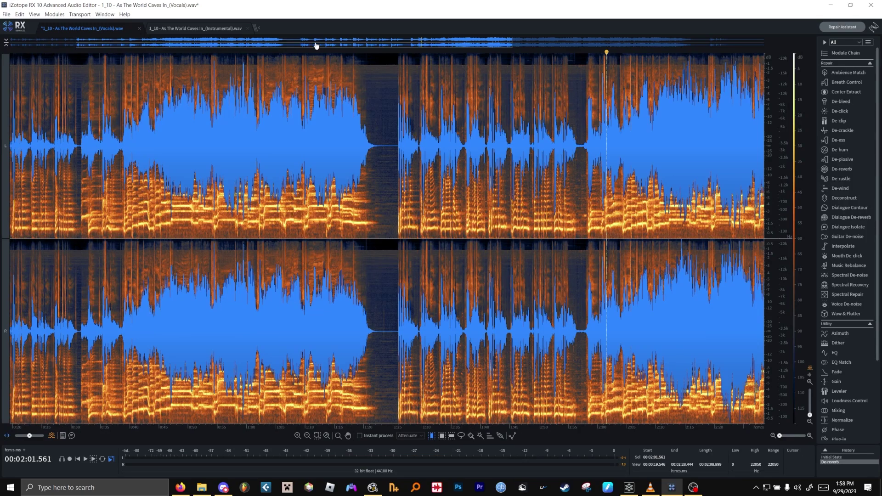
pyautogui.moveTo(316, 46); pyautogui.dragTo(391, 69)
pyautogui.scroll(-3, 451, 124)
# Step: Even out the vocals with the Leveler at a target level of -6.0 and set the clip gain
pyautogui.scroll(-1, 844, 252)
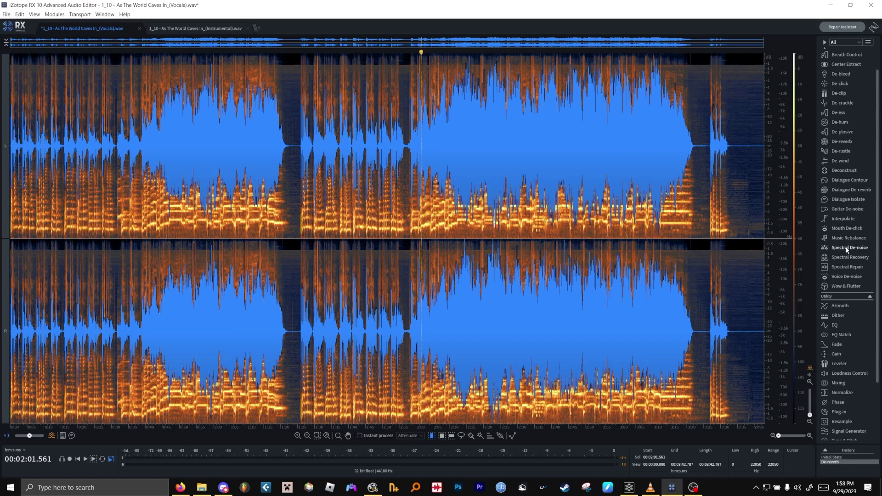
pyautogui.scroll(-1, 845, 252)
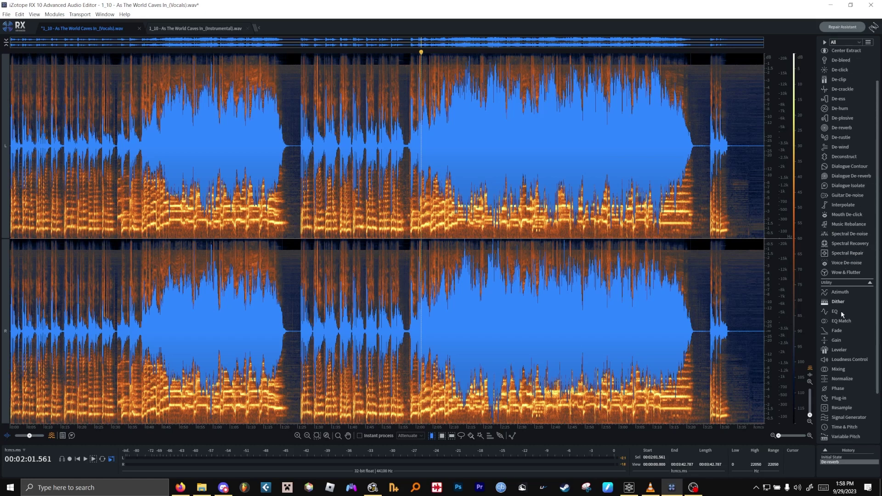
pyautogui.click(839, 350)
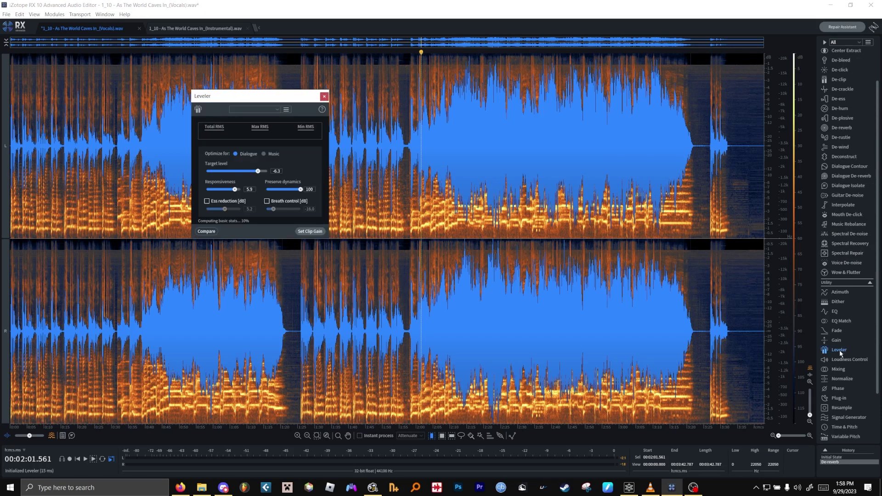
pyautogui.click(276, 170)
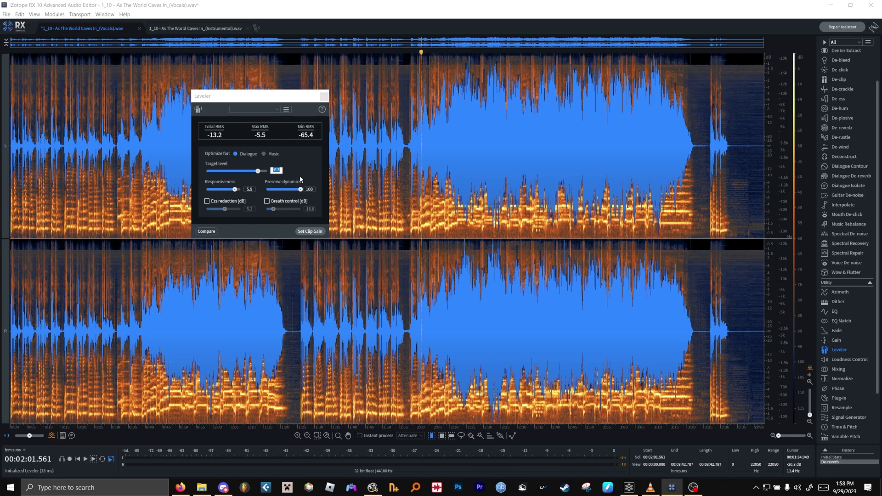
pyautogui.write('6')
pyautogui.press('Return')
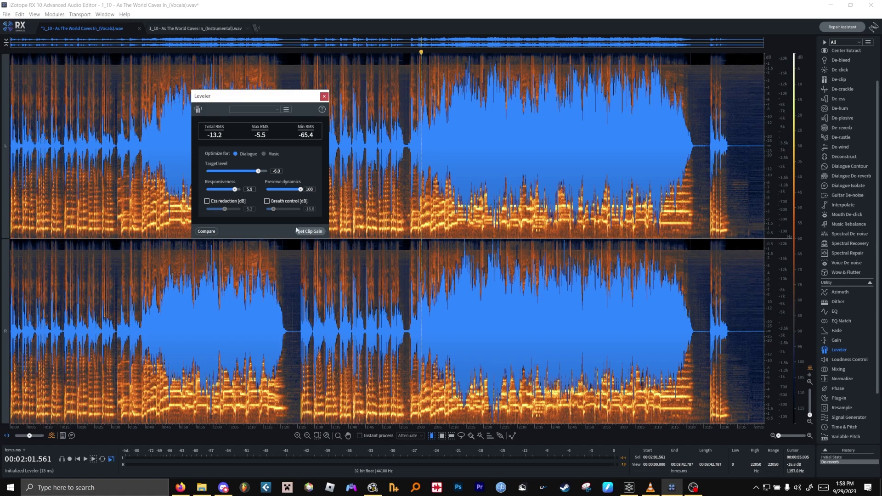
pyautogui.click(311, 232)
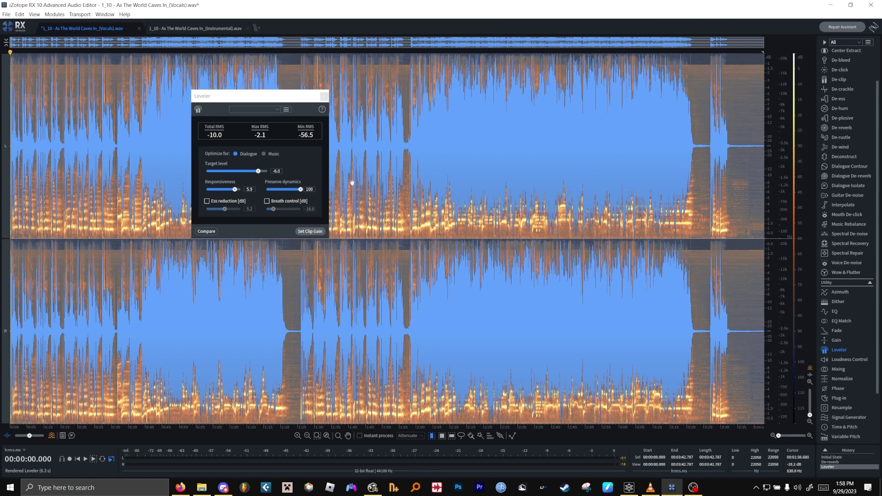
# Step: Close the Leveler and play back the levelled vocals from about 0:09 and again around 0:27
pyautogui.click(324, 96)
pyautogui.click(42, 111)
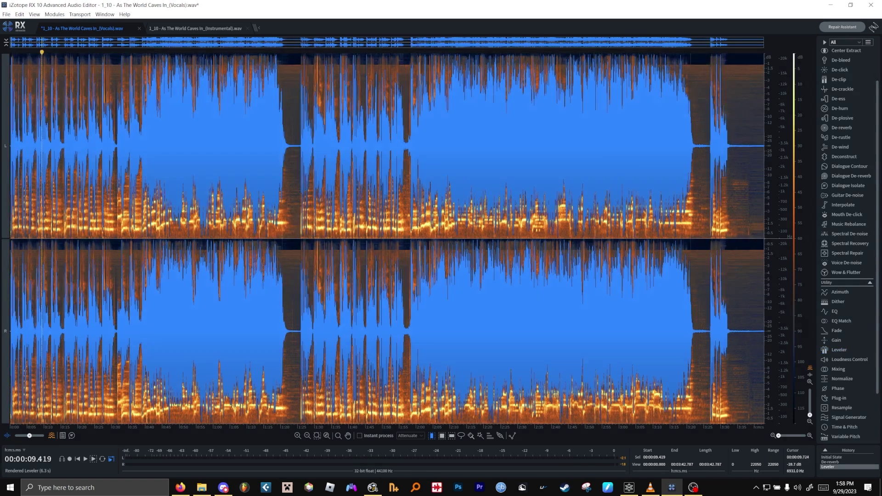
pyautogui.press('space')
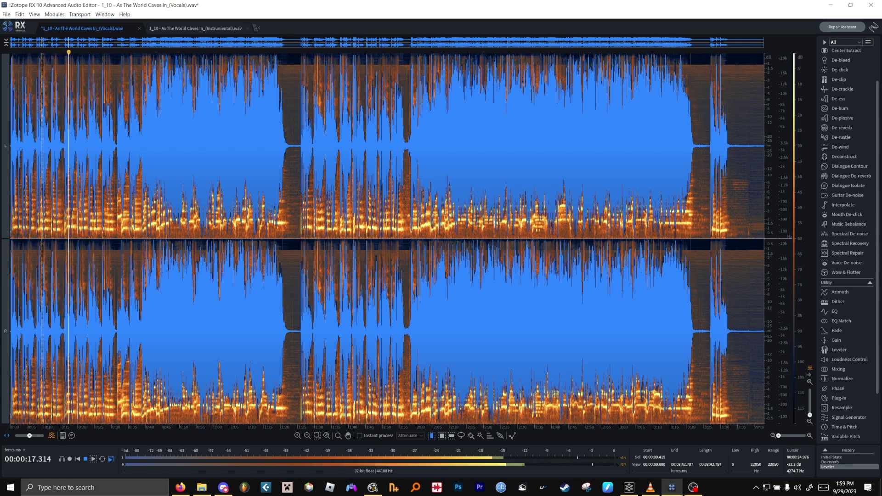
pyautogui.click(104, 136)
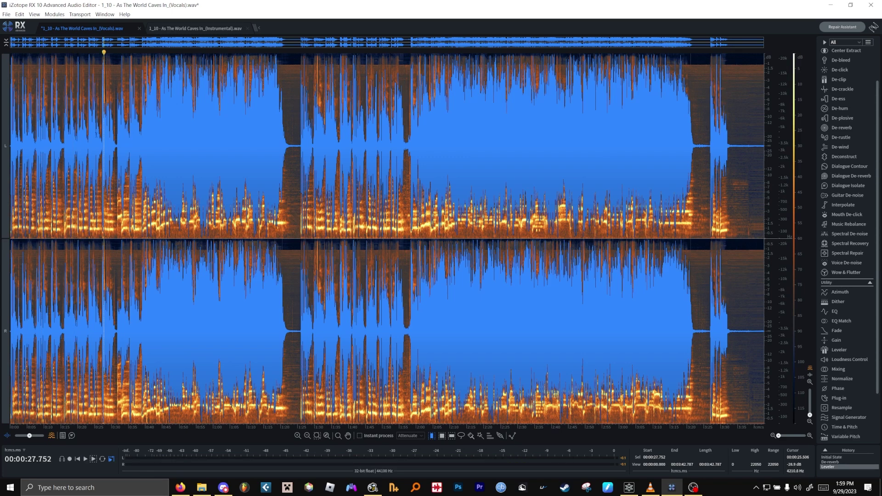
pyautogui.scroll(3, 95, 165)
pyautogui.click(106, 118)
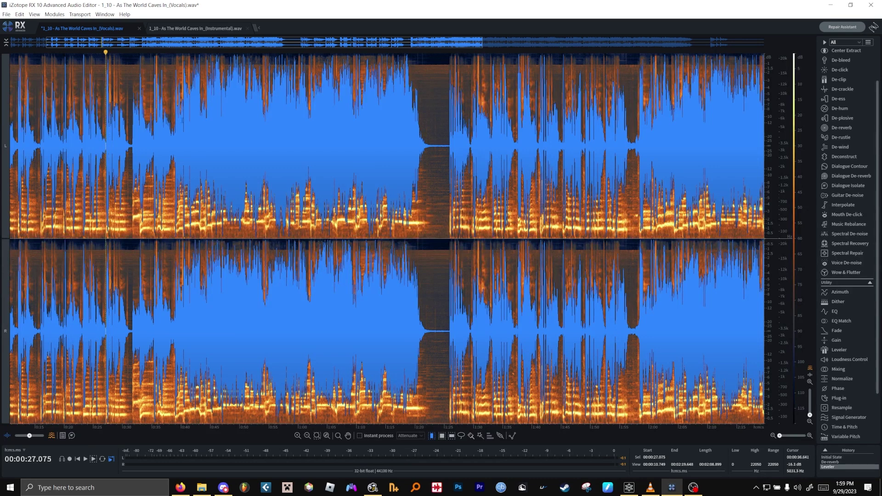
pyautogui.press('space')
pyautogui.press('space')
# Step: Listen to the louder passage of the levelled vocals from about 0:55
pyautogui.click(269, 98)
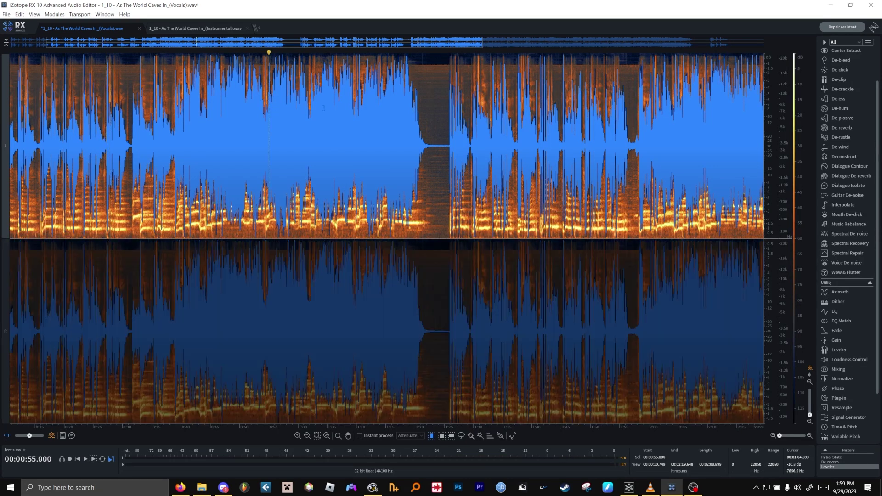
pyautogui.press('space')
pyautogui.click(275, 134)
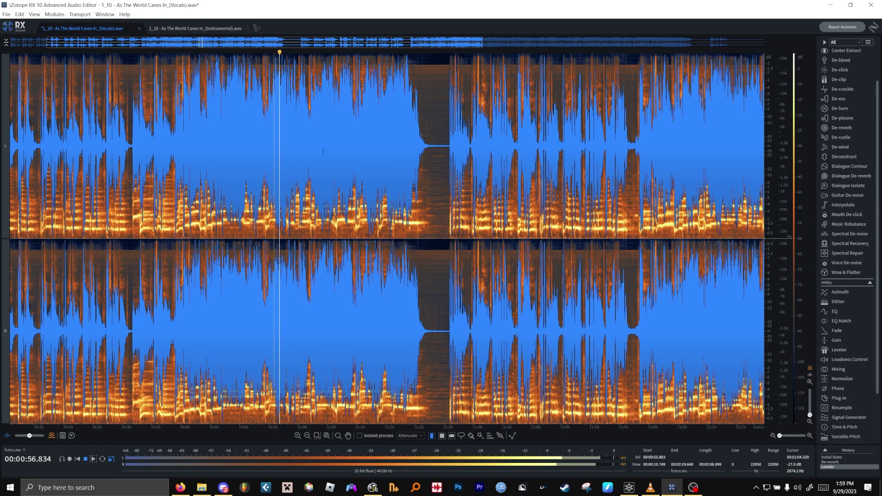
pyautogui.press('space')
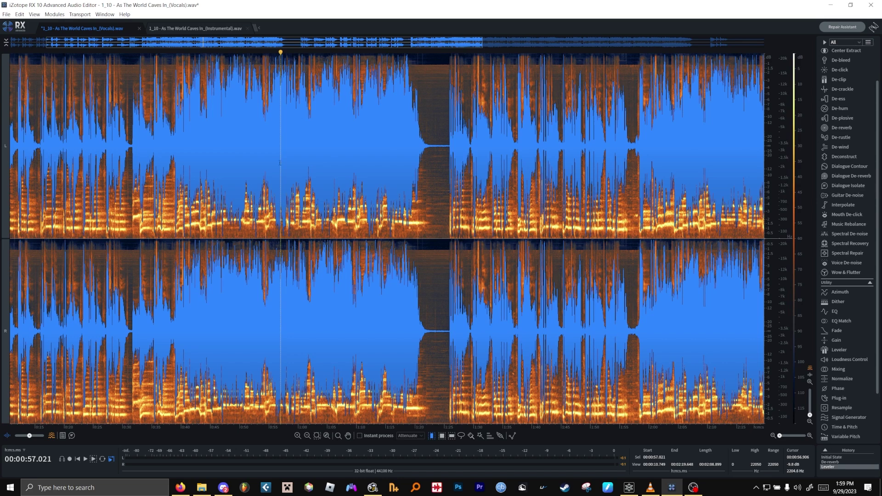
pyautogui.scroll(-3, 279, 163)
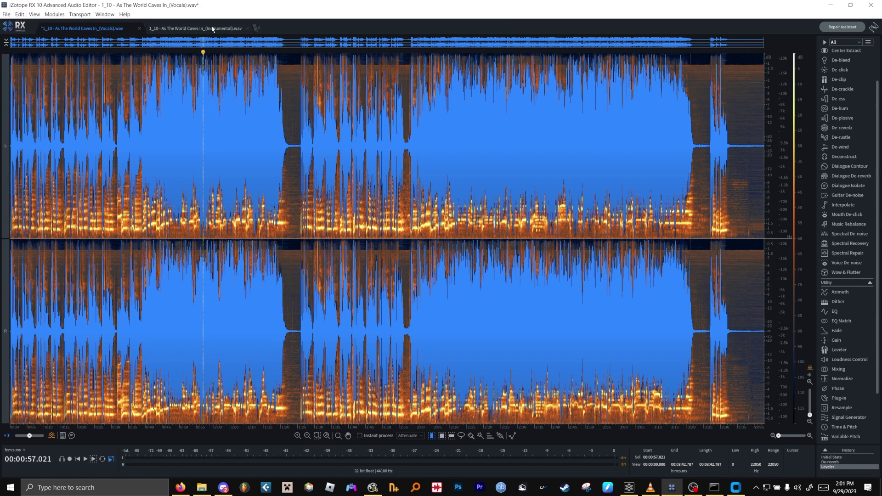
pyautogui.click(6, 15)
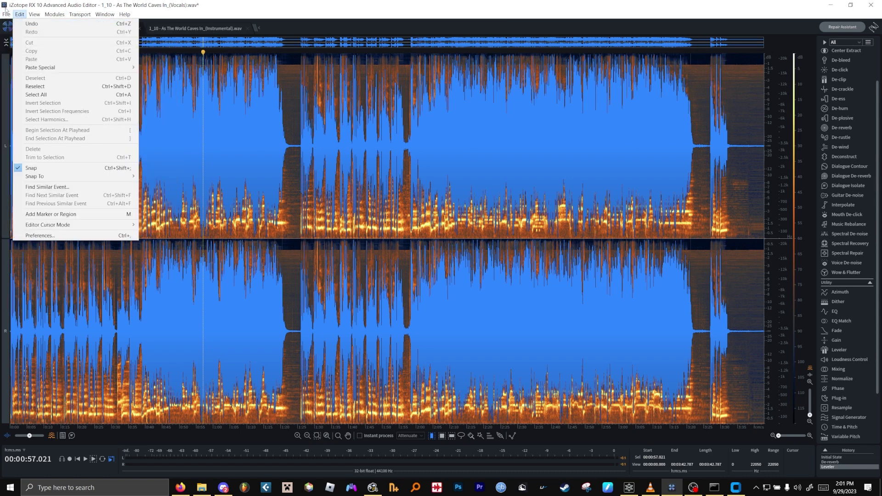
pyautogui.click(54, 94)
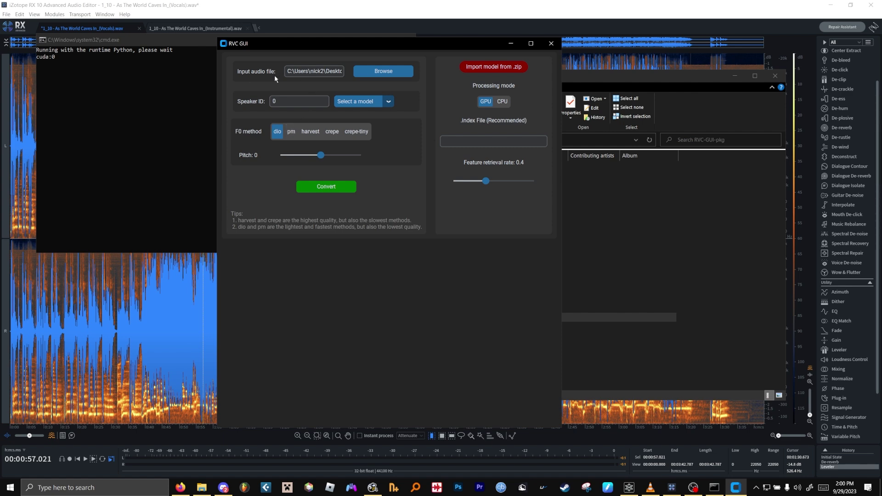
# Step: In RVC GUI, select the SimonPetrikov voice model with the crepe F0 method and adjust the feature retrieval rate
pyautogui.hotkey('alt', 'Tab')
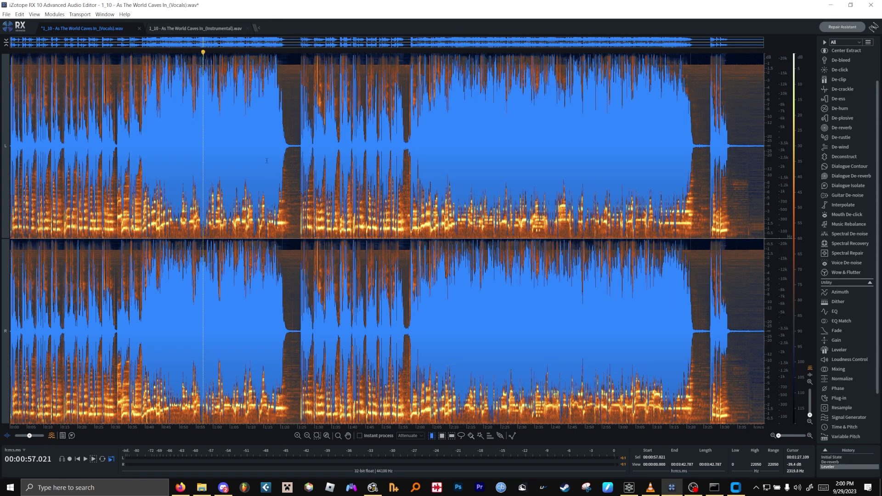
pyautogui.hotkey('alt', 'Tab')
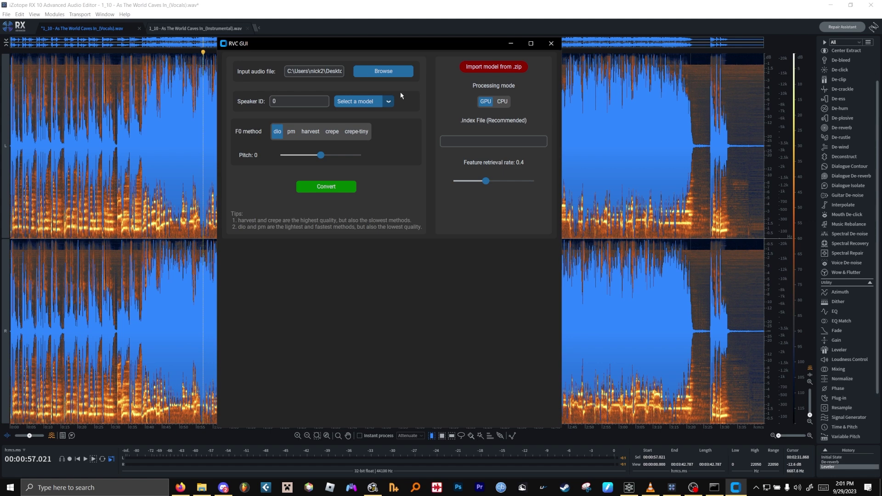
pyautogui.click(388, 102)
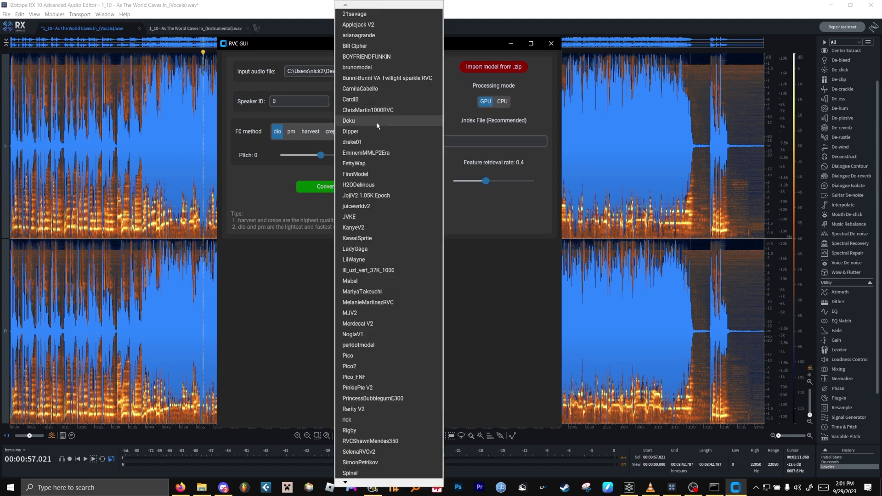
pyautogui.click(362, 462)
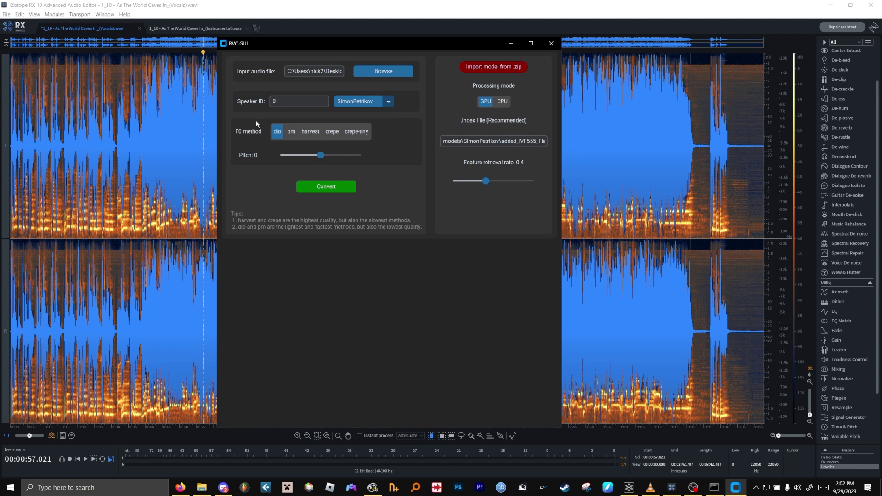
pyautogui.click(333, 133)
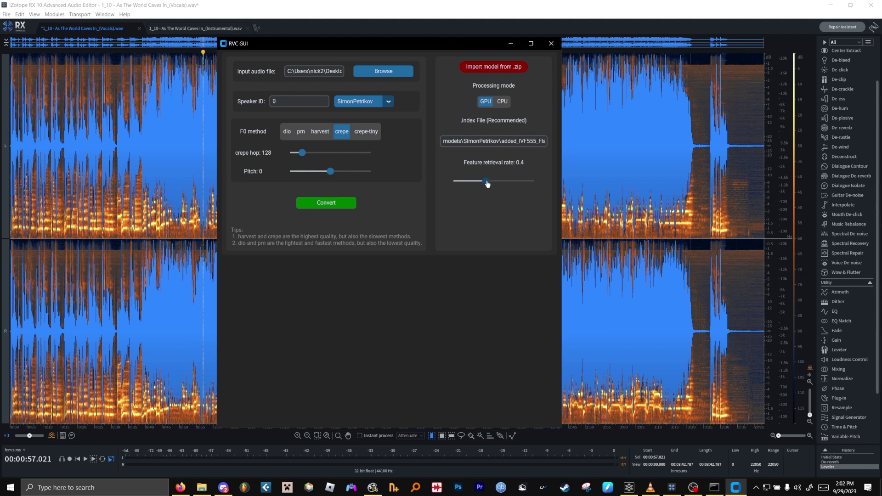
pyautogui.moveTo(488, 183); pyautogui.dragTo(494, 184)
pyautogui.moveTo(496, 183)
pyautogui.mouseDown()
pyautogui.moveTo(537, 184)
pyautogui.moveTo(490, 192)
pyautogui.mouseUp()
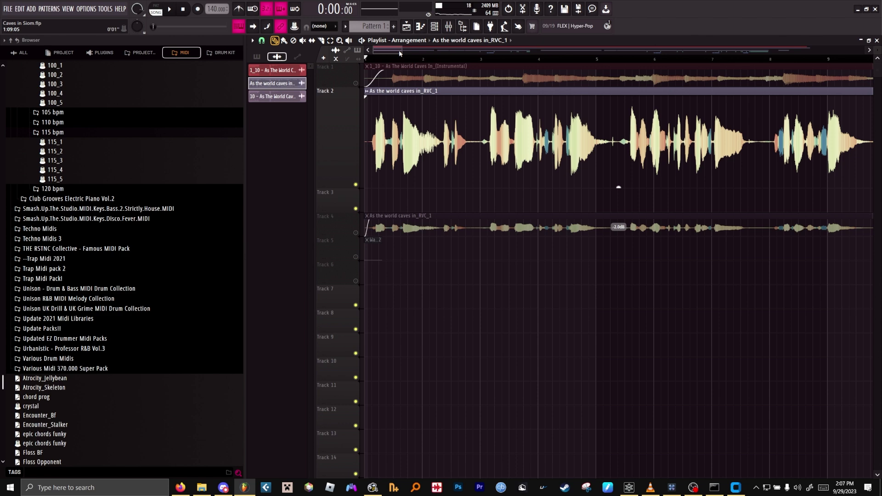
# Step: In the FL Studio playlist, play the converted vocal clip on Track 2 from the start of the arrangement
pyautogui.moveTo(399, 53)
pyautogui.mouseDown()
pyautogui.moveTo(427, 55)
pyautogui.moveTo(415, 57)
pyautogui.mouseUp()
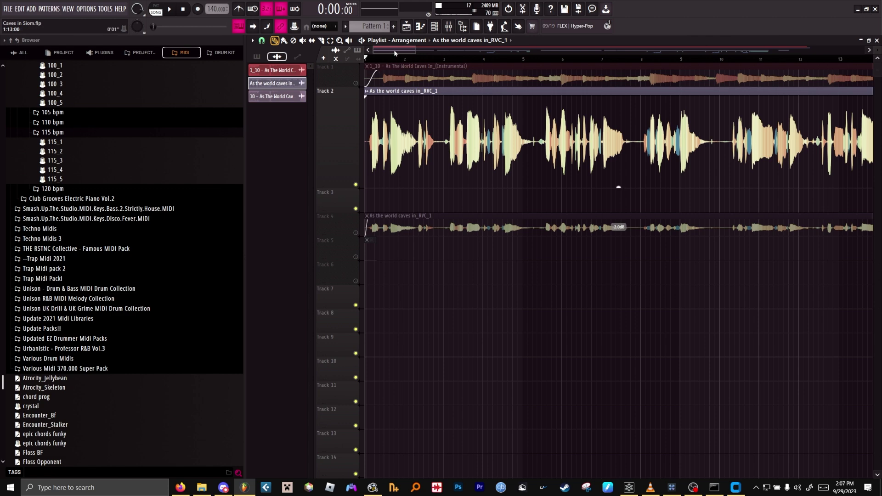
pyautogui.scroll(-2, 364, 60)
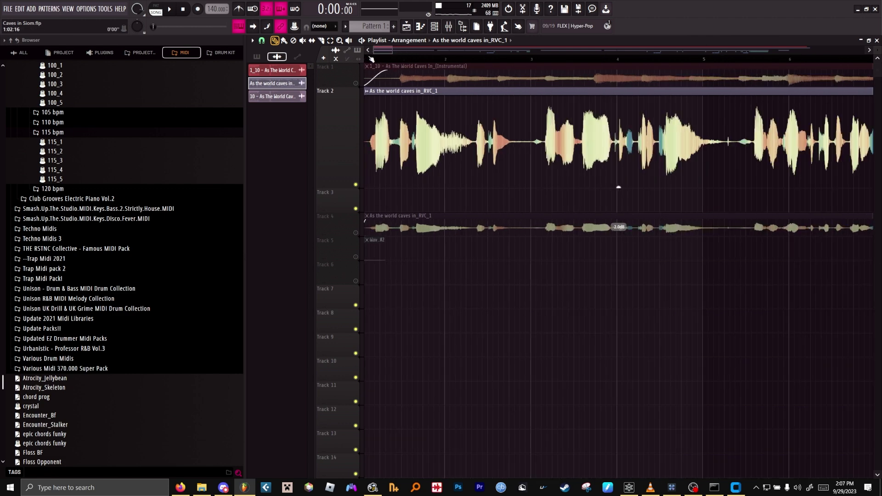
pyautogui.press('space')
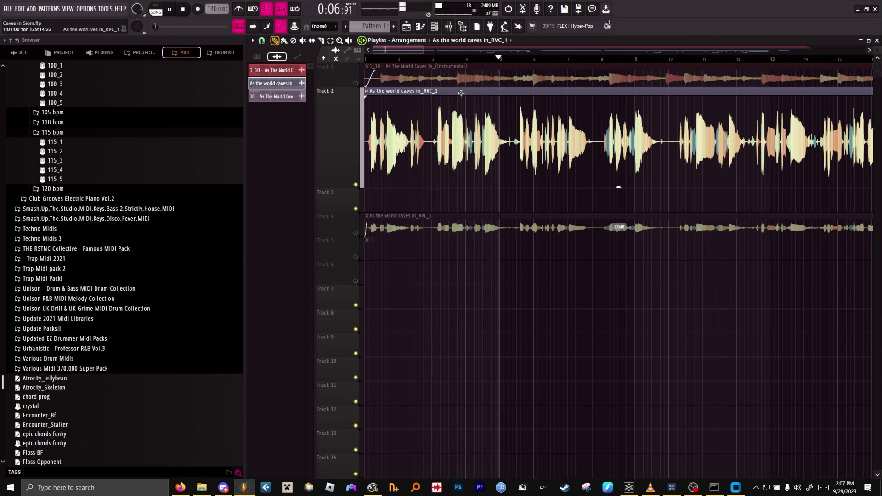
pyautogui.scroll(-3, 551, 59)
pyautogui.scroll(-2, 552, 58)
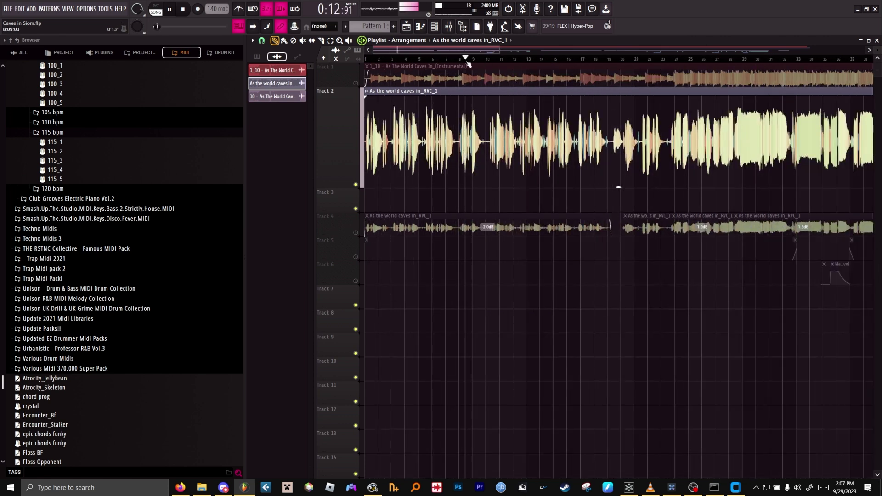
pyautogui.scroll(1, 469, 64)
pyautogui.scroll(3, 469, 65)
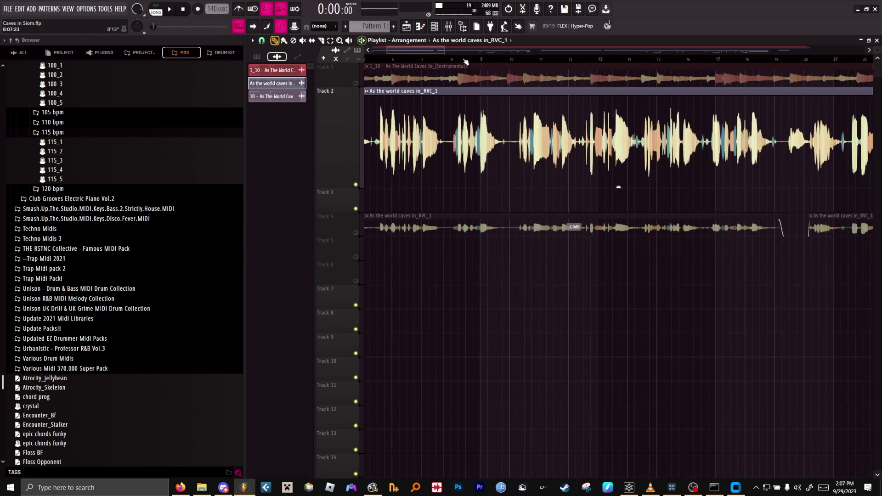
pyautogui.press('space')
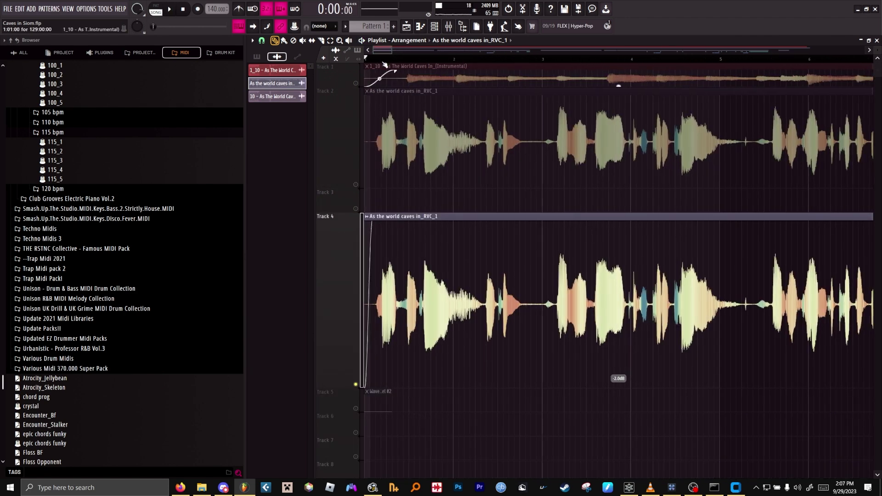
# Step: Inspect the gap and fades between the first two vocal clips on Track 4 and listen from about 0:29
pyautogui.moveTo(384, 51); pyautogui.dragTo(442, 72)
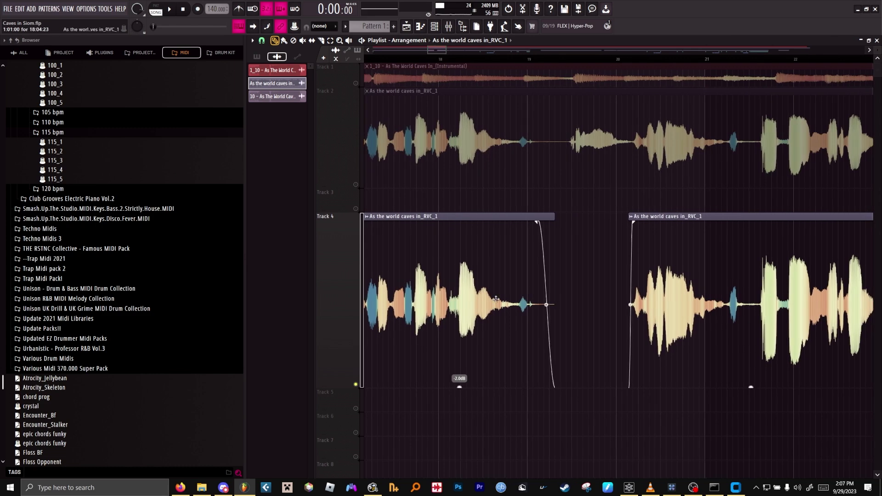
pyautogui.press('space')
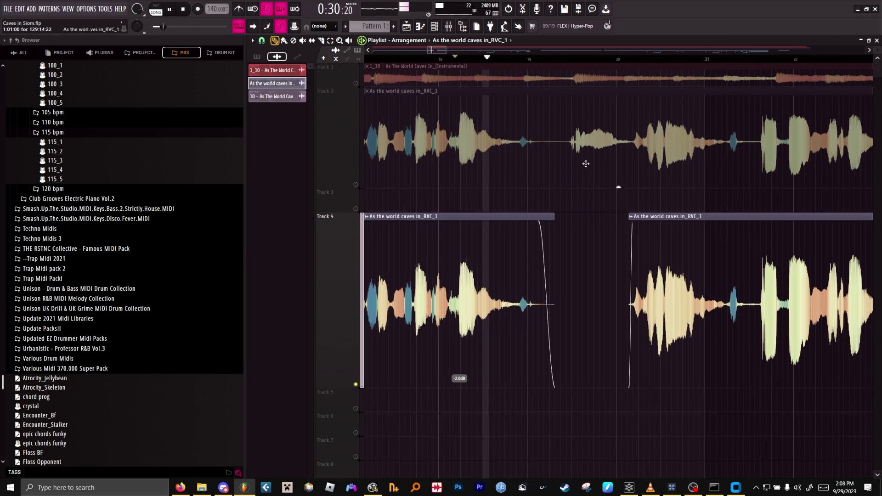
pyautogui.press('space')
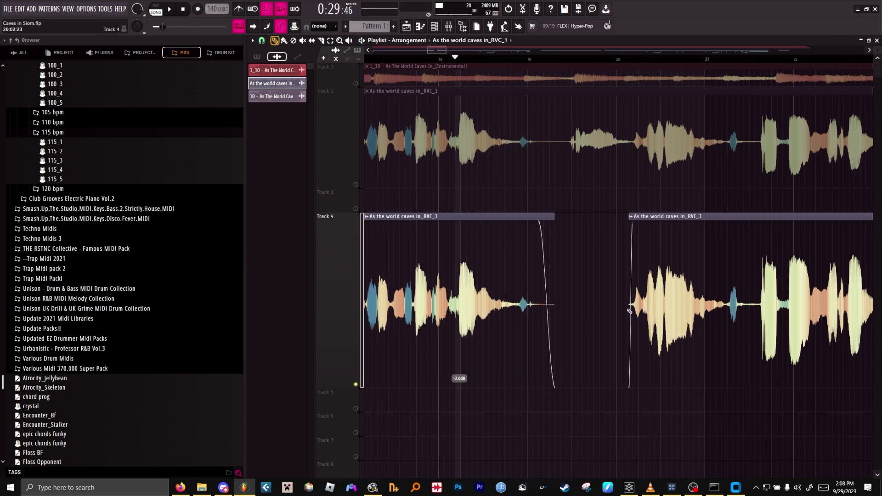
pyautogui.moveTo(438, 54); pyautogui.dragTo(550, 66)
# Step: Open the mixer and compare the effect chains on the Inst and Simon tracks
pyautogui.press('F9')
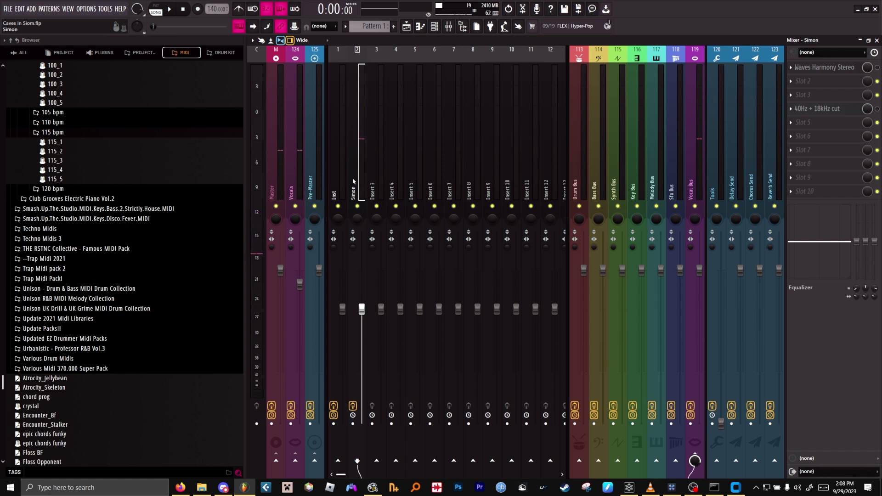
pyautogui.click(341, 180)
pyautogui.click(357, 178)
pyautogui.click(342, 176)
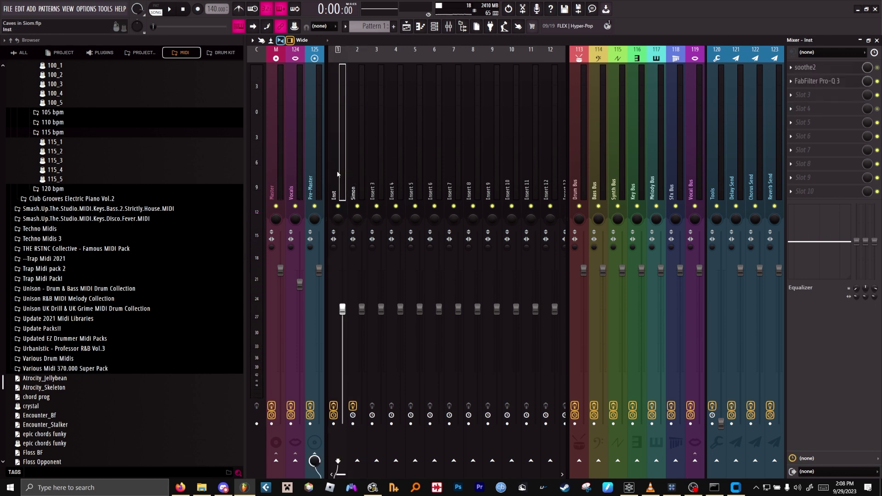
pyautogui.click(357, 170)
pyautogui.click(342, 172)
pyautogui.click(354, 169)
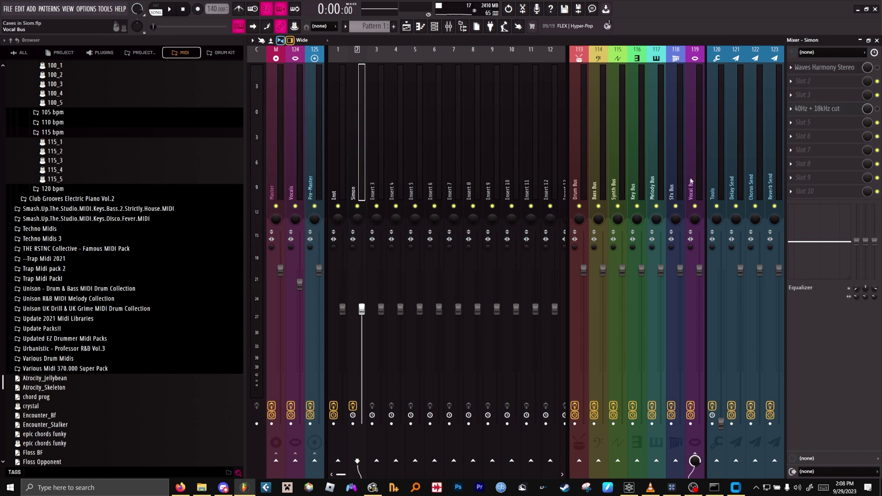
# Step: Review the 40Hz + 18kHz cut equalizer on the Simon track and on the Vocal Bus
pyautogui.click(826, 115)
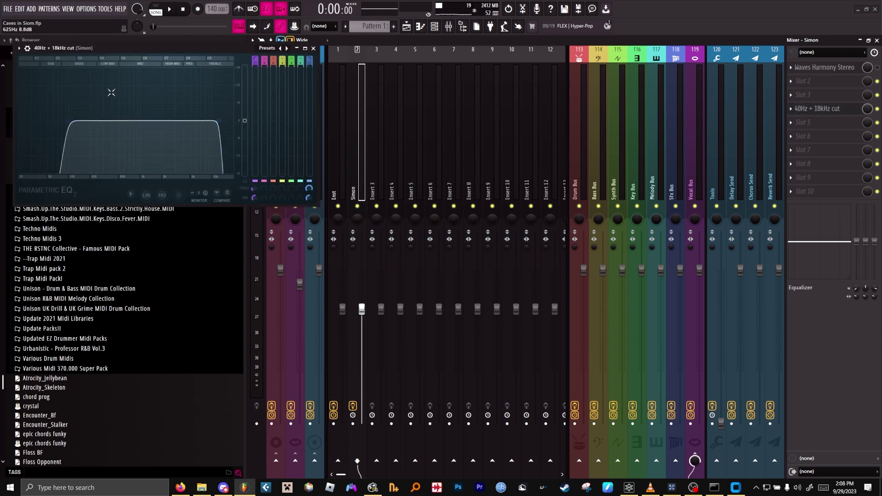
pyautogui.press('z')
pyautogui.click(695, 160)
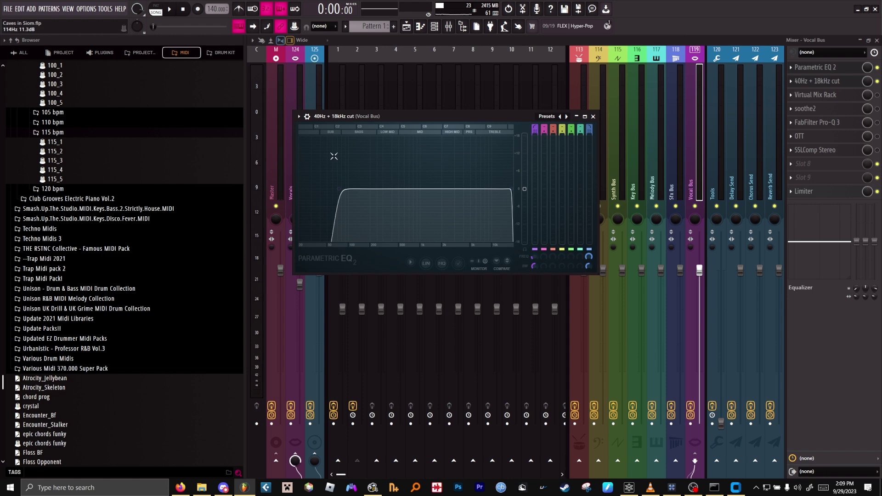
pyautogui.click(594, 116)
# Step: Open Virtual Mix Rack on the Vocal Bus, examine its equalizer and saturation modules, and close it
pyautogui.click(830, 96)
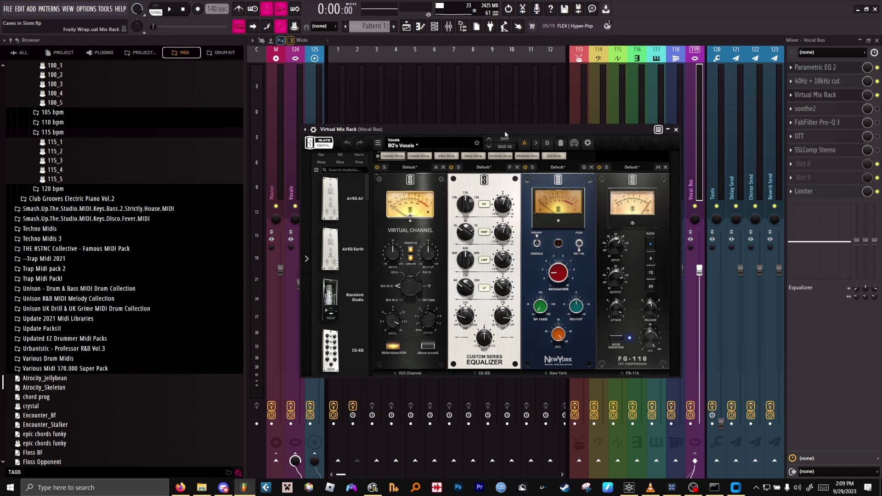
pyautogui.moveTo(505, 134); pyautogui.dragTo(498, 115)
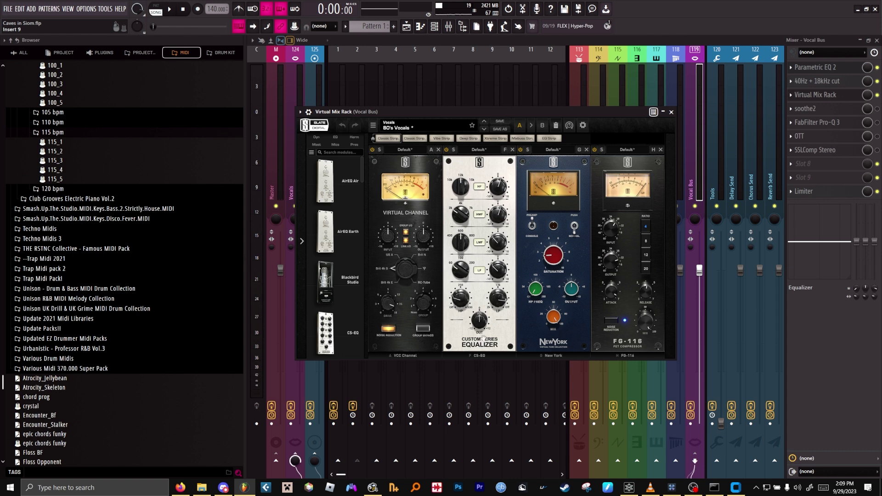
pyautogui.moveTo(496, 185)
pyautogui.moveTo(498, 244)
pyautogui.moveTo(492, 271)
pyautogui.moveTo(547, 262)
pyautogui.click(671, 112)
# Step: Open soothe2 on the Vocal Bus and load the "Clean up a little vocal harshness" preset from the Vocals category
pyautogui.click(805, 109)
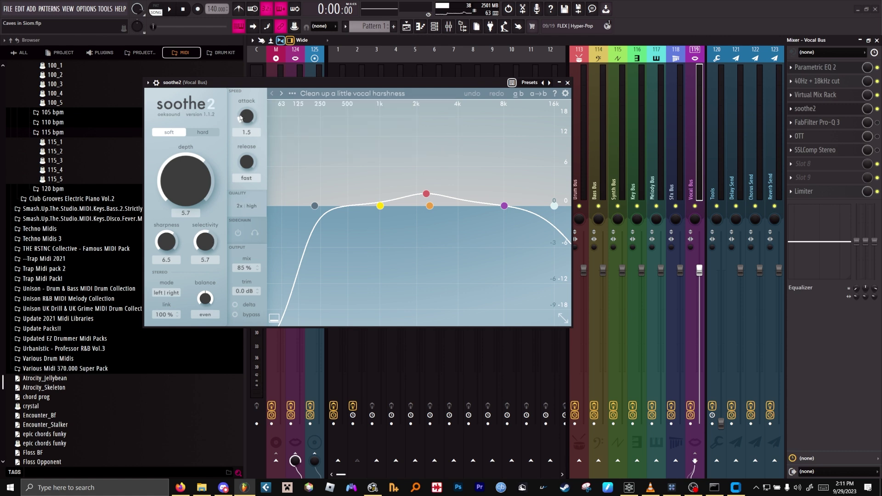
pyautogui.moveTo(233, 80); pyautogui.dragTo(315, 110)
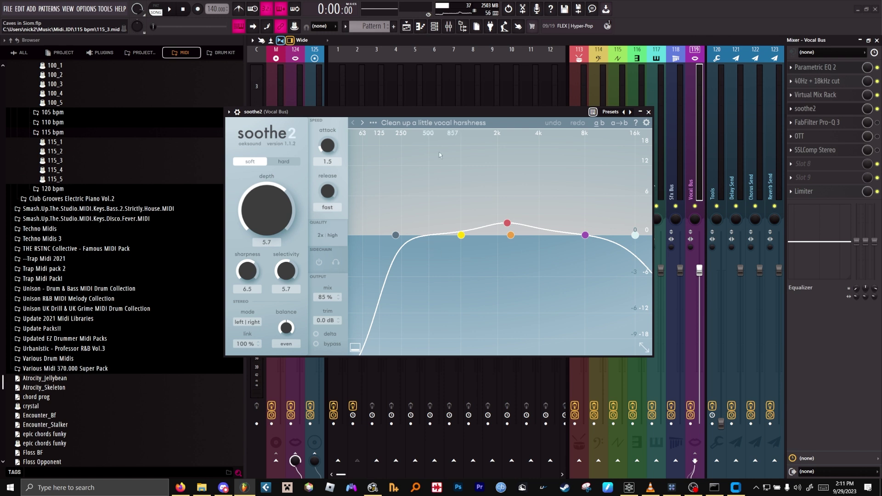
pyautogui.click(426, 123)
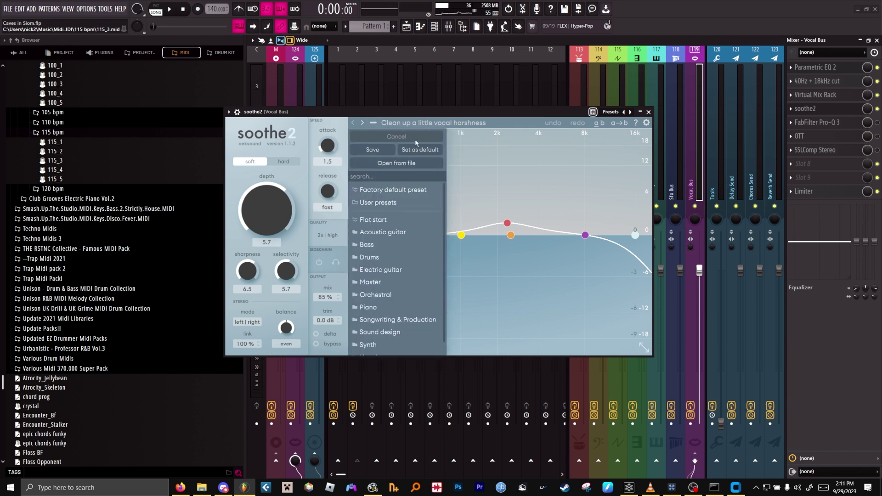
pyautogui.scroll(-1, 417, 266)
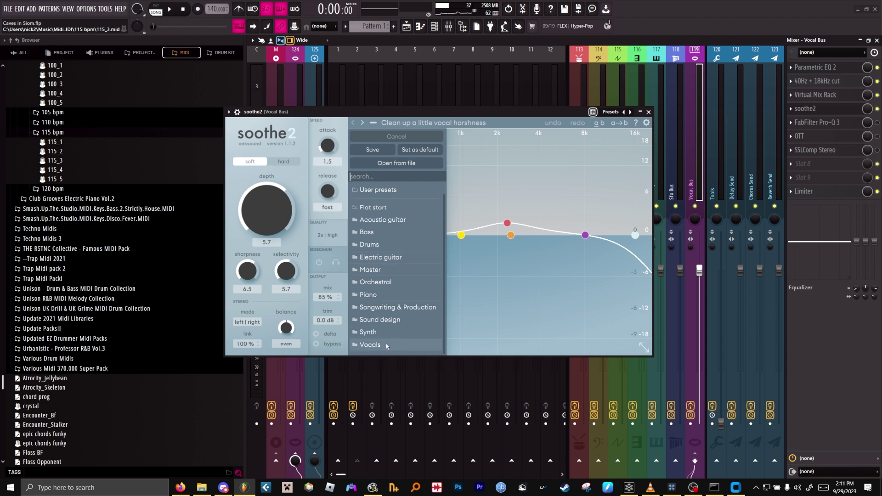
pyautogui.moveTo(386, 344)
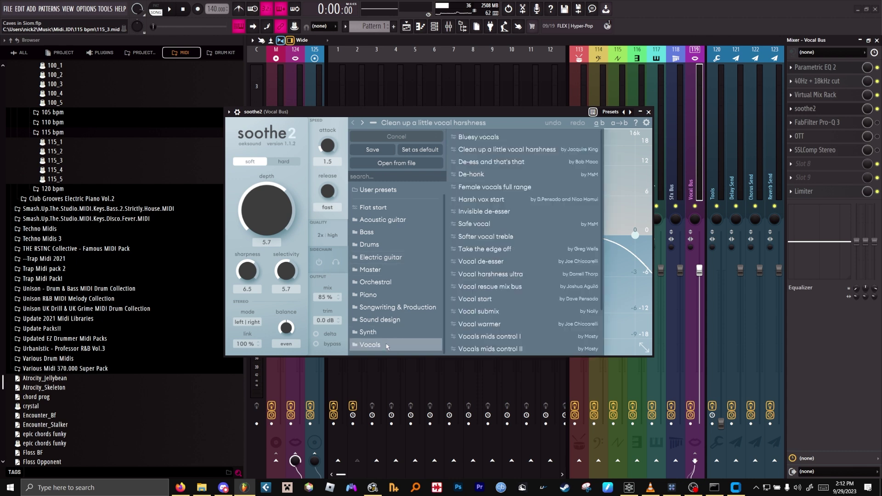
pyautogui.click(491, 151)
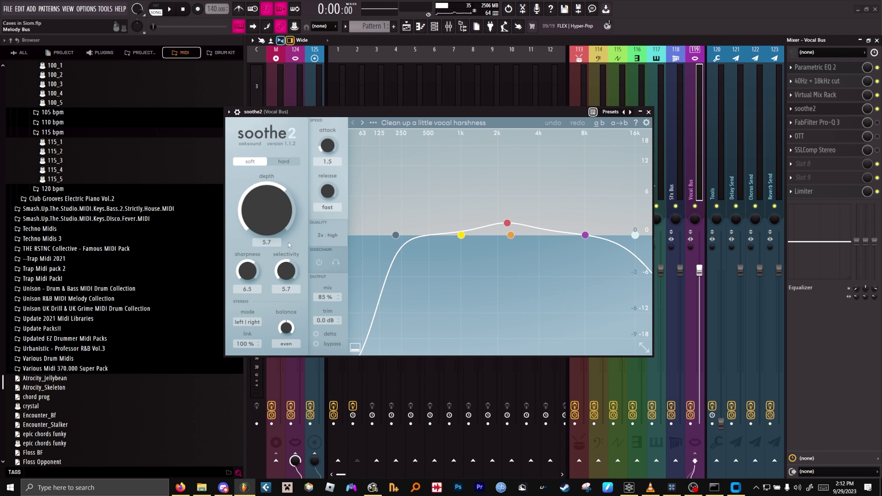
# Step: Play the song from the start to watch soothe2's reduction on the vocals, and close the plugin
pyautogui.press('space')
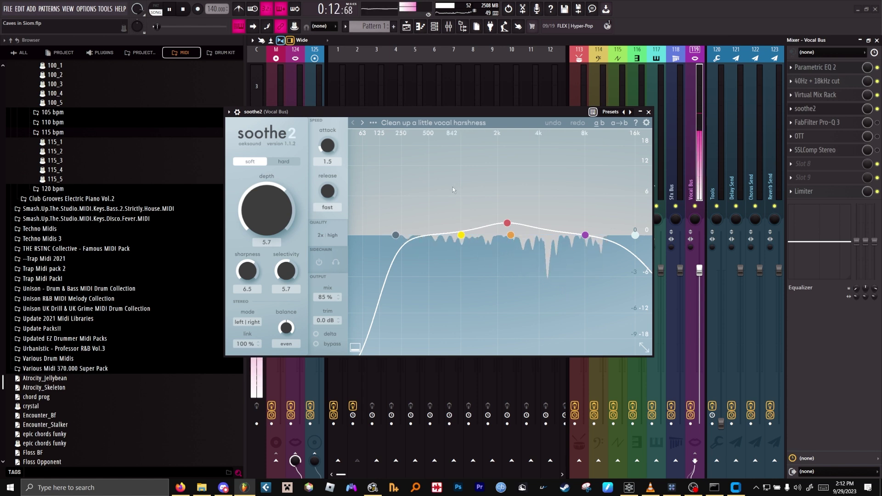
pyautogui.press('space')
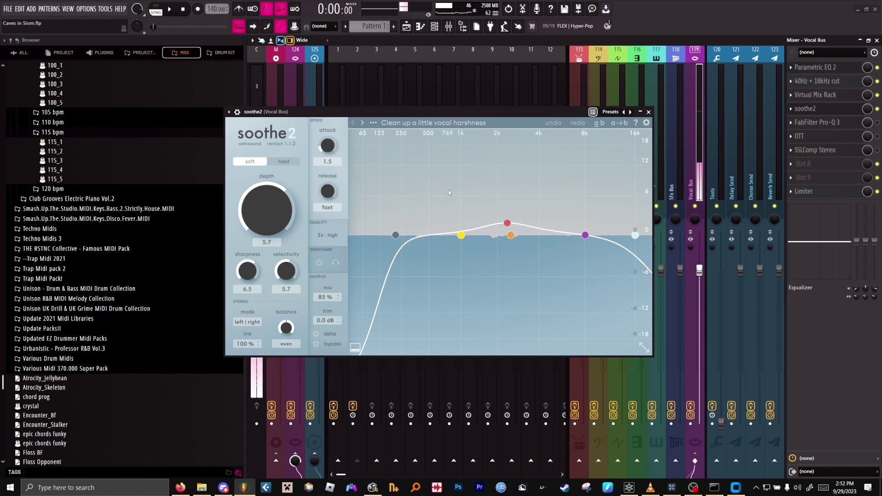
pyautogui.click(821, 110)
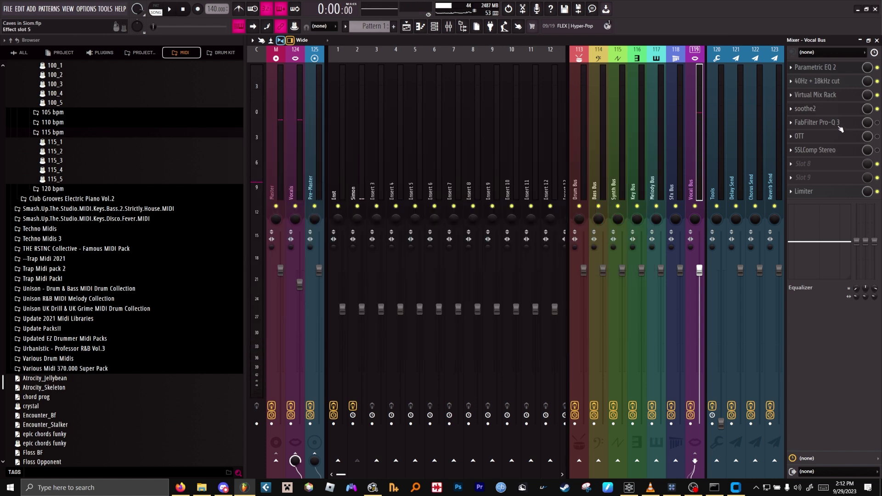
# Step: Examine the high boost and low-mid cut in FabFilter Pro-Q 3 on the Vocal Bus during playback, and close it
pyautogui.click(825, 123)
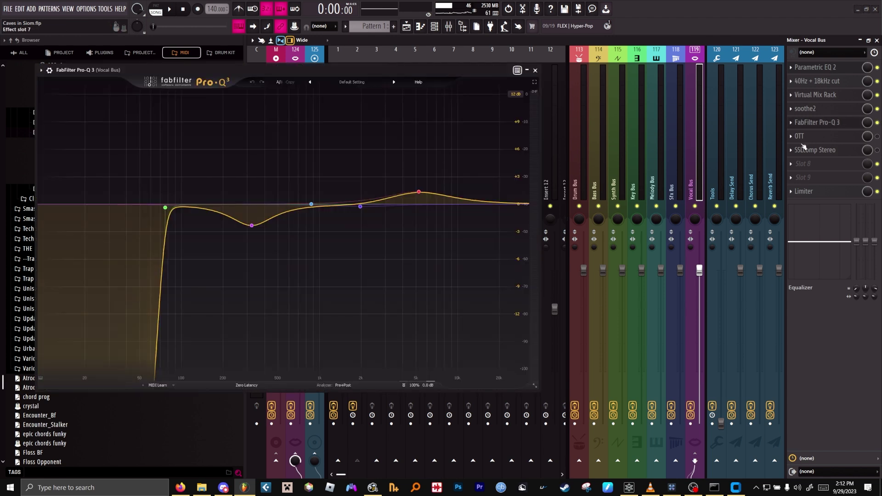
pyautogui.moveTo(418, 197)
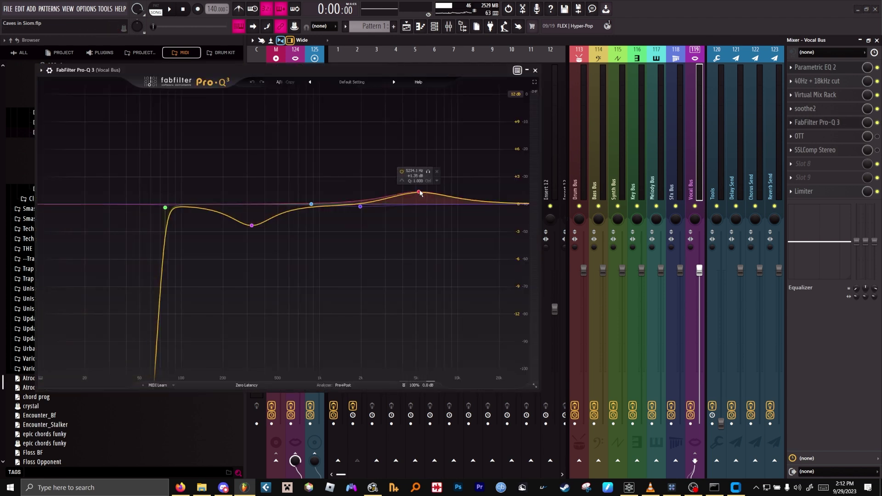
pyautogui.moveTo(251, 230)
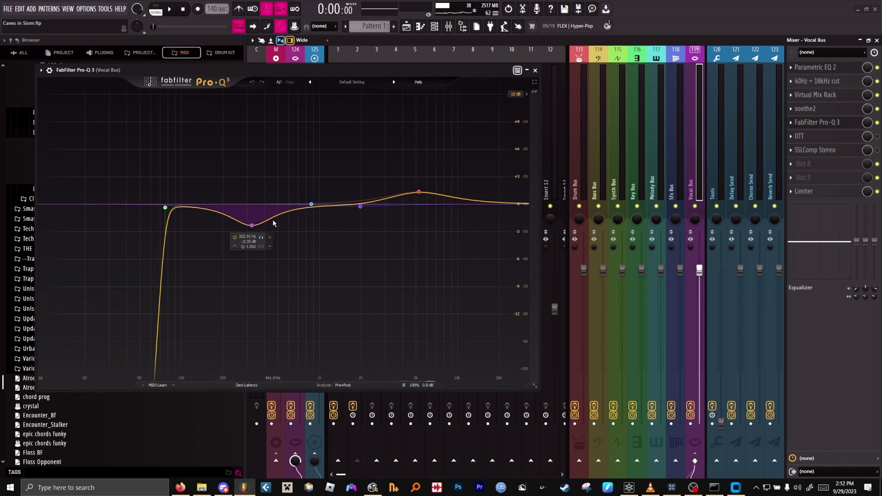
pyautogui.press('space')
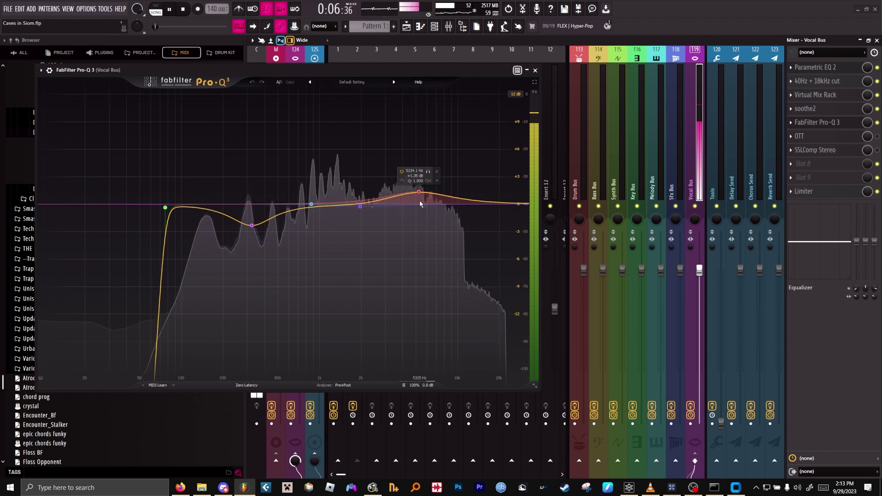
pyautogui.press('space')
pyautogui.click(535, 69)
# Step: Examine the OTT multiband compressor on the Vocal Bus and listen to the vocals from the start
pyautogui.click(800, 137)
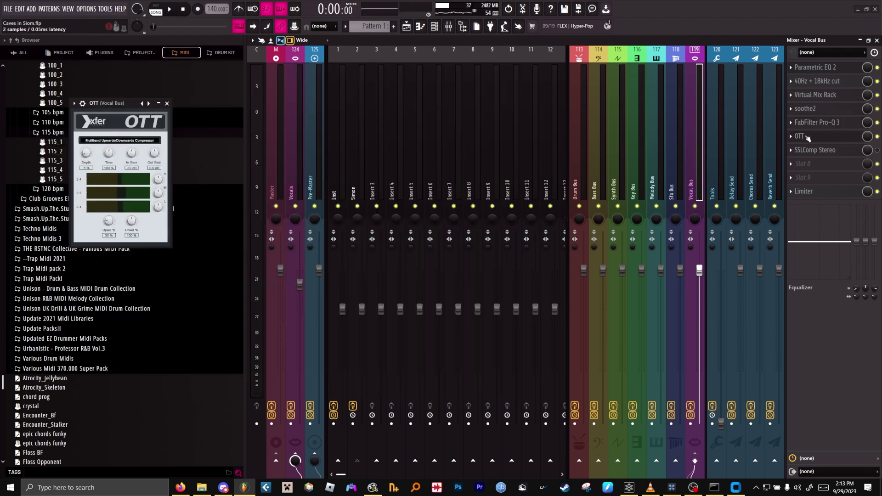
pyautogui.moveTo(110, 106); pyautogui.dragTo(363, 180)
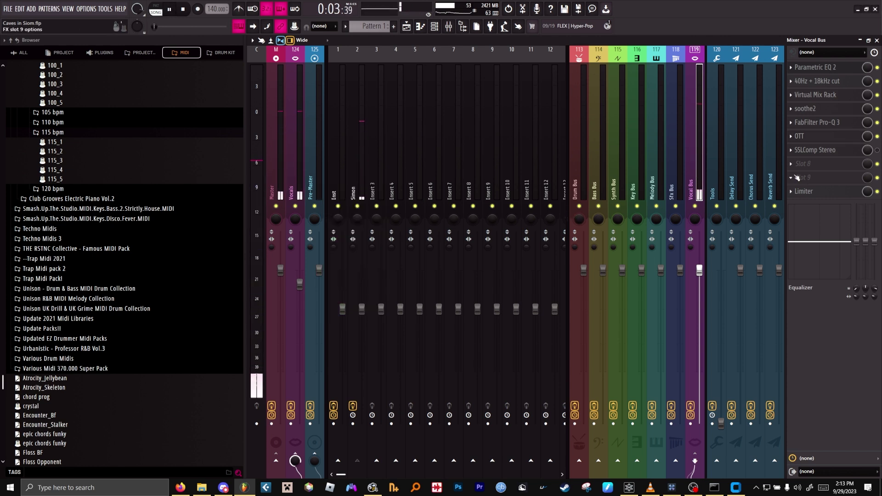
pyautogui.press('space')
# Step: Review SSLComp Stereo's threshold, make-up, attack, release and ratio on the Vocal Bus, toggling Analog off and back on
pyautogui.click(814, 150)
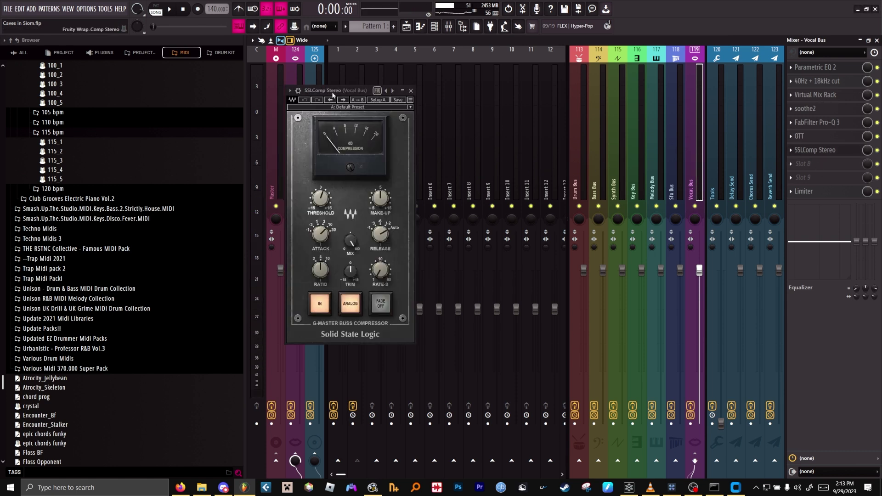
pyautogui.moveTo(335, 95); pyautogui.dragTo(482, 126)
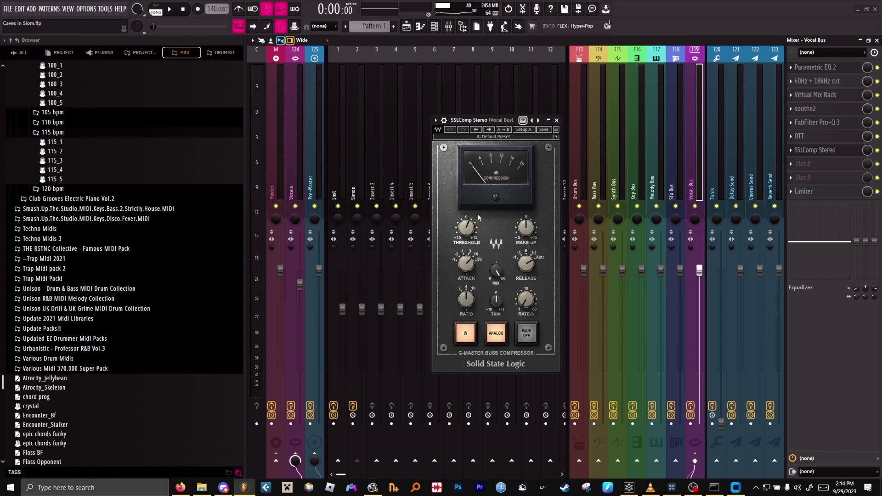
pyautogui.moveTo(469, 231); pyautogui.dragTo(469, 229)
pyautogui.moveTo(525, 231); pyautogui.dragTo(526, 230)
pyautogui.moveTo(464, 262); pyautogui.dragTo(463, 261)
pyautogui.moveTo(523, 268); pyautogui.dragTo(523, 266)
pyautogui.click(468, 305)
pyautogui.click(502, 336)
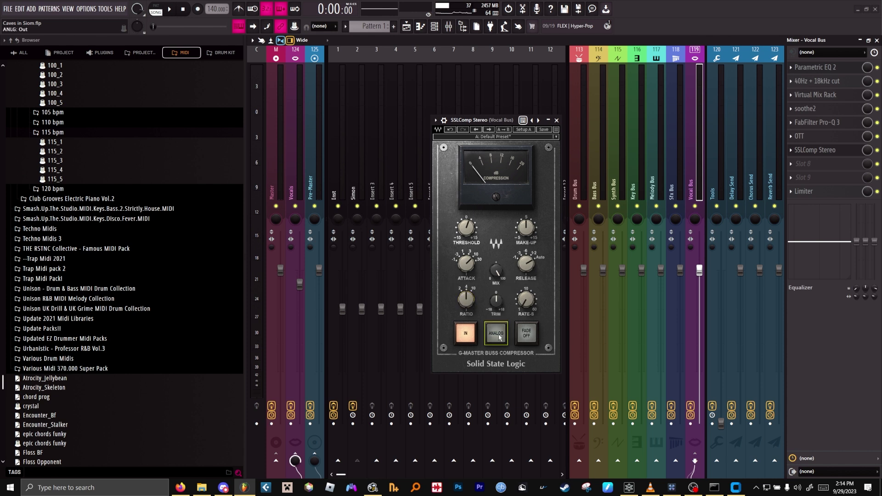
pyautogui.click(501, 338)
# Step: Play the song from the start, watch SSLComp Stereo's compression meter, and close the plugin
pyautogui.press('space')
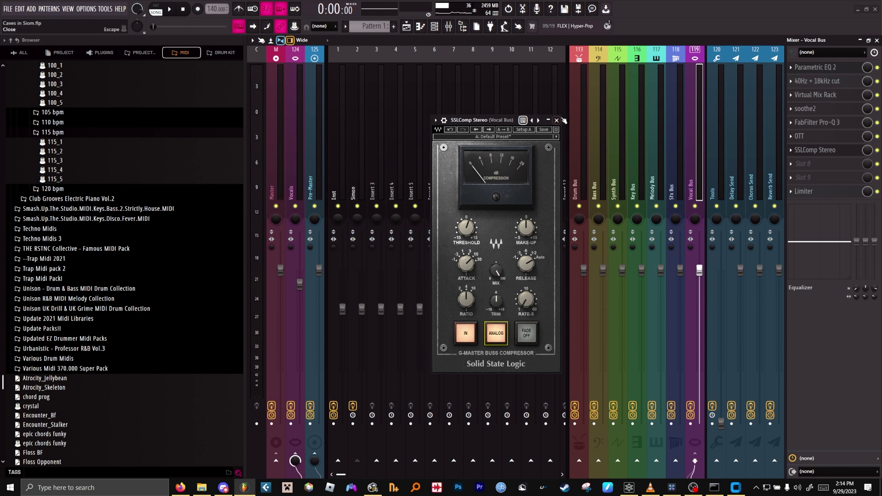
pyautogui.click(557, 120)
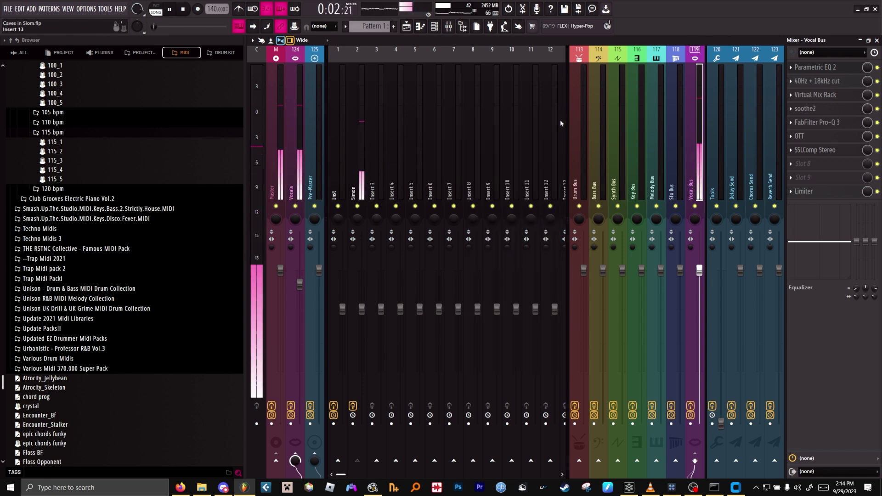
pyautogui.click(807, 150)
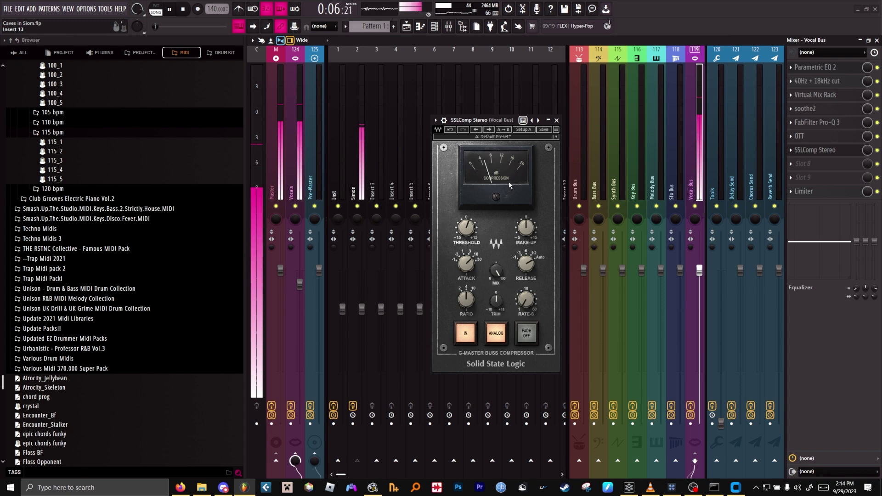
pyautogui.press('space')
pyautogui.click(557, 120)
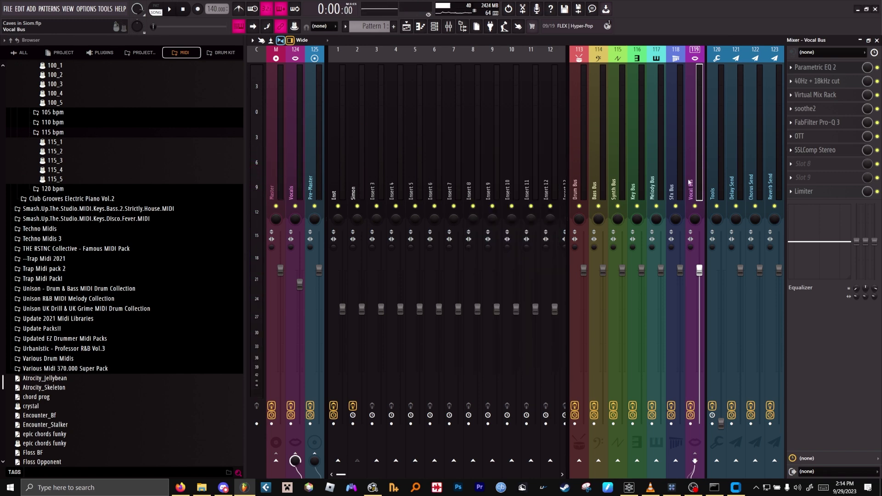
# Step: Clear the vocal clip from Track 4 in the playlist and play Tracks 1 and 2 together from the start
pyautogui.click(877, 41)
pyautogui.click(583, 106)
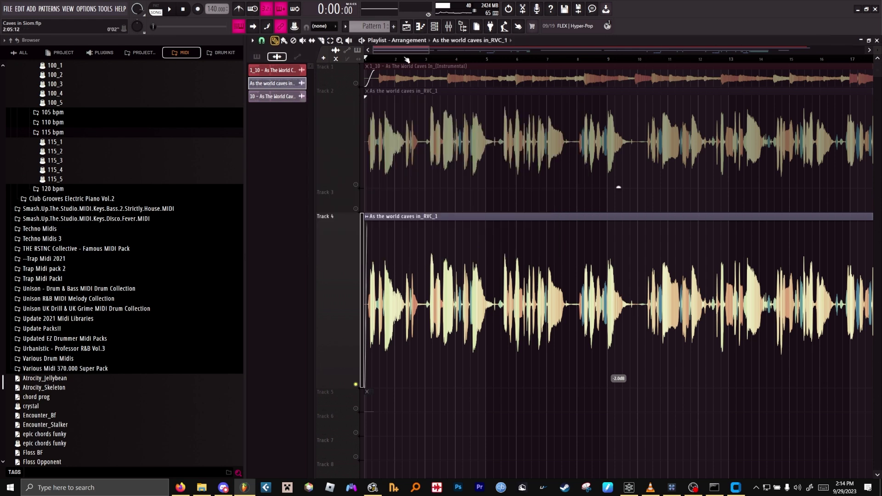
pyautogui.press('space')
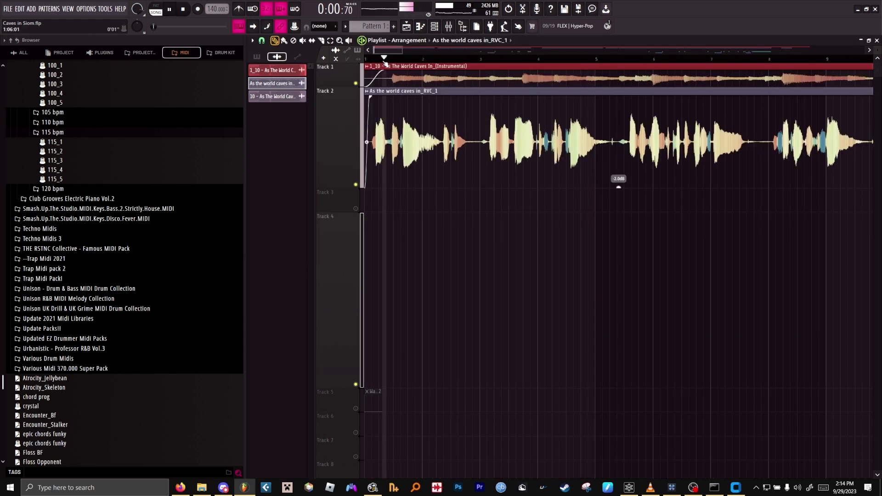
pyautogui.scroll(3, 385, 63)
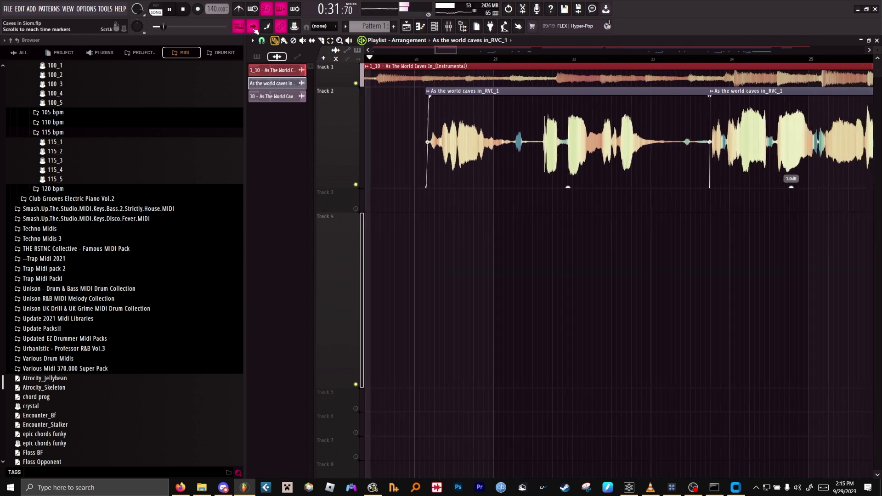
pyautogui.press('space')
# Step: Look over the vocal clips, fades and clip volumes on Track 2 across the arrangement
pyautogui.scroll(-6, 420, 61)
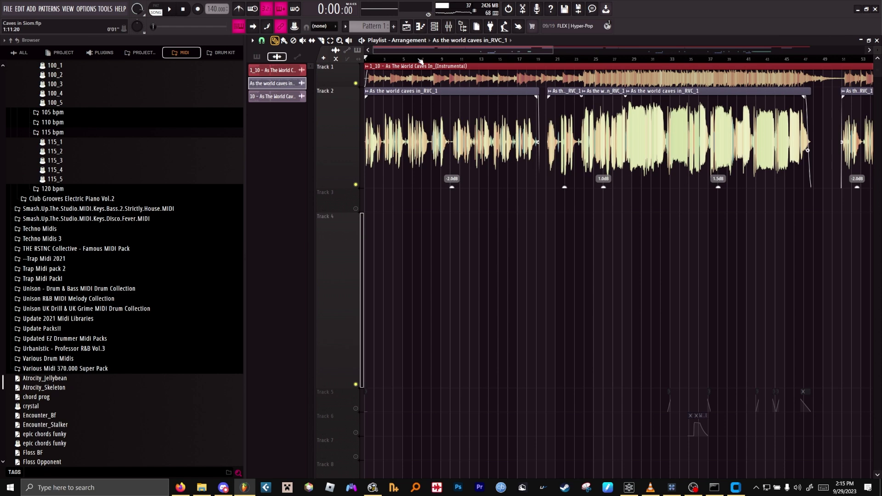
pyautogui.scroll(6, 421, 61)
pyautogui.moveTo(404, 52); pyautogui.dragTo(377, 59)
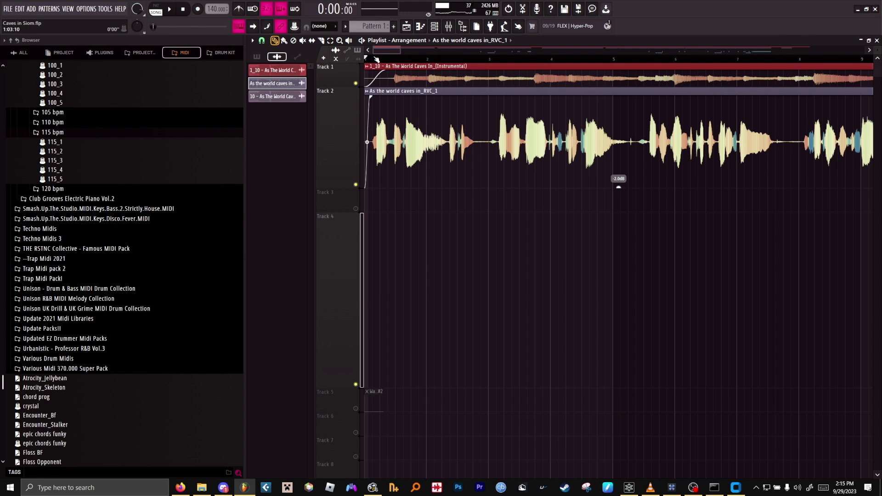
pyautogui.scroll(-3, 377, 59)
pyautogui.scroll(-2, 377, 58)
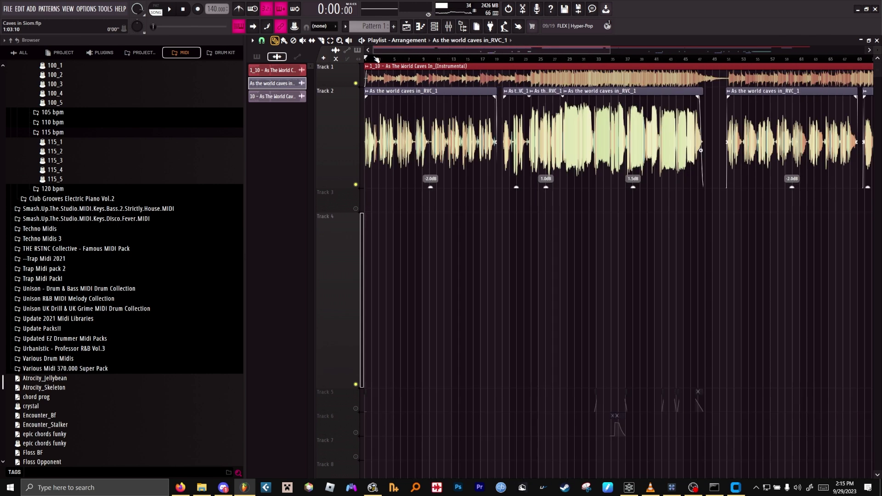
# Step: Route the Vocal Bus to the Chorus Send and the Reverb Send in the mixer
pyautogui.press('F9')
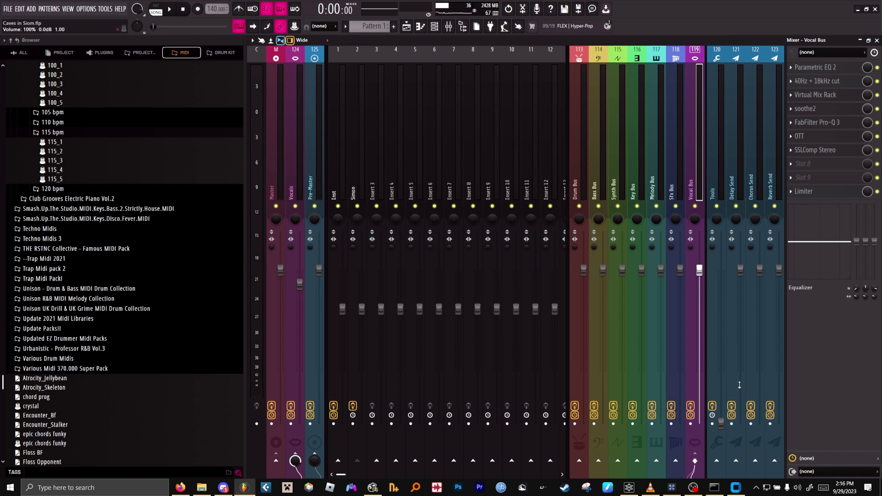
pyautogui.click(774, 461)
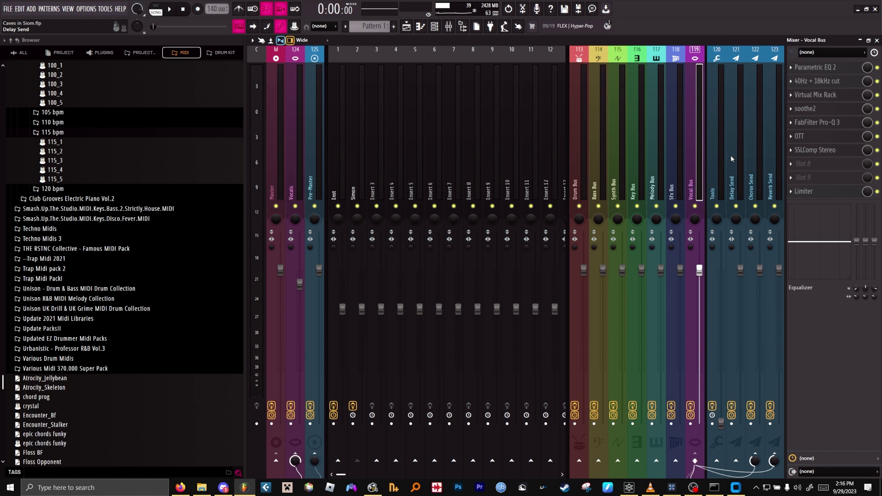
# Step: Open Chorus DIMENSION-D on the Chorus Send and examine its Light Doubler settings
pyautogui.click(757, 133)
pyautogui.click(819, 69)
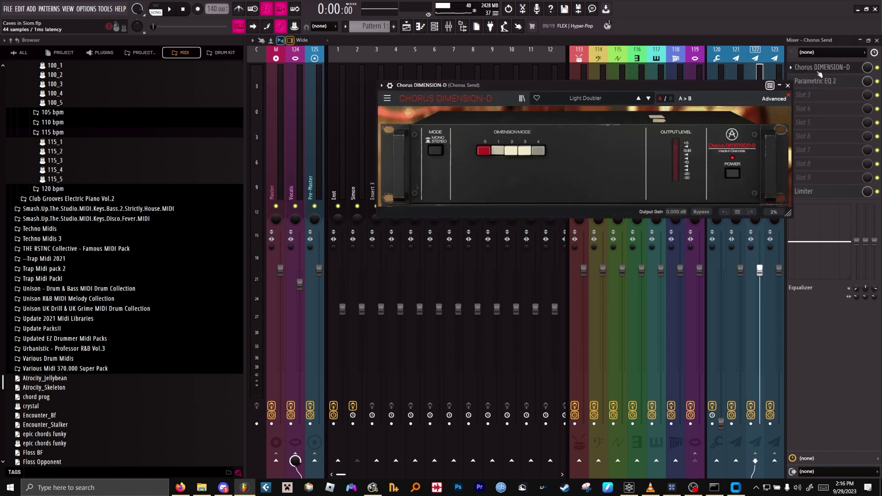
pyautogui.moveTo(550, 84); pyautogui.dragTo(496, 91)
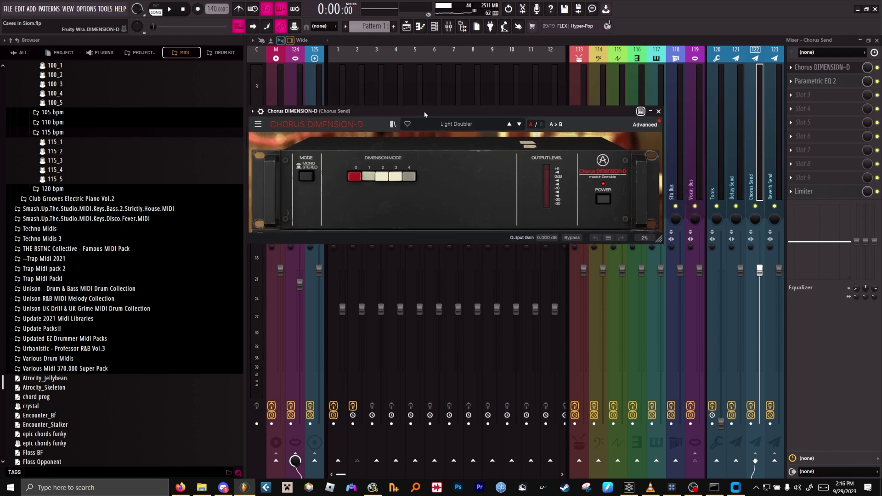
# Step: Examine the ValhallaVintageVerb settings on the Reverb Send and recheck the Vocal Bus routing
pyautogui.click(783, 93)
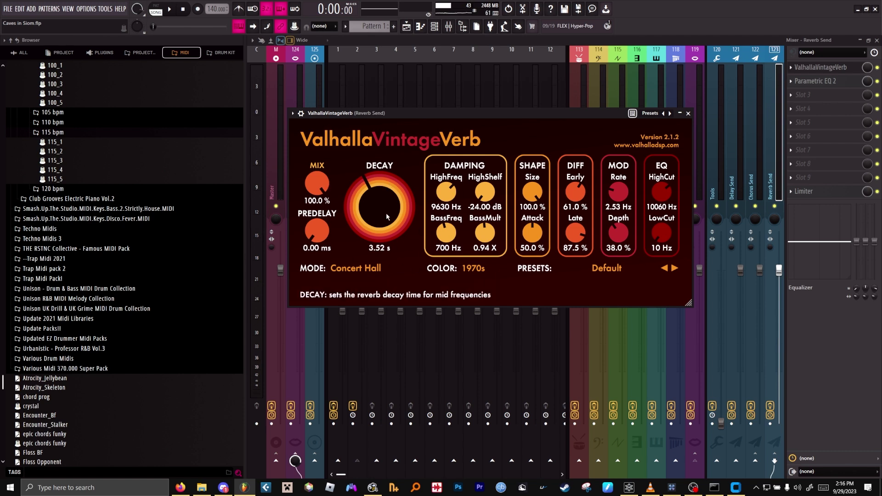
pyautogui.click(693, 193)
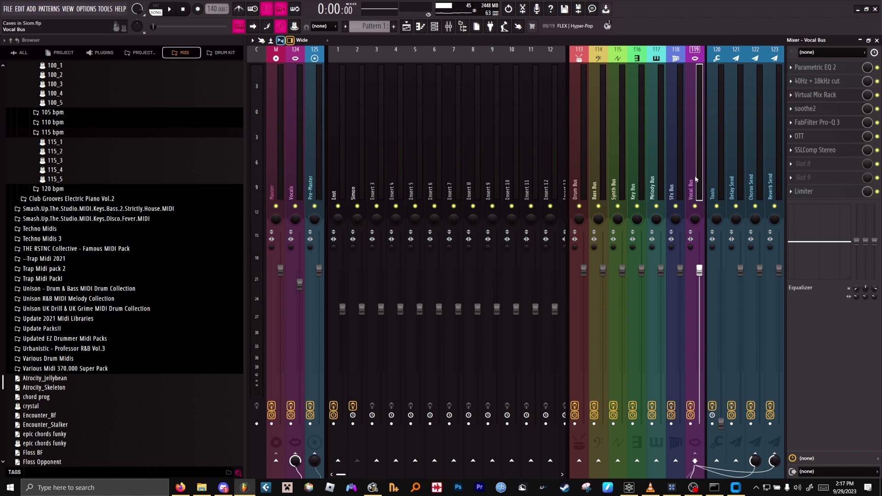
pyautogui.click(766, 177)
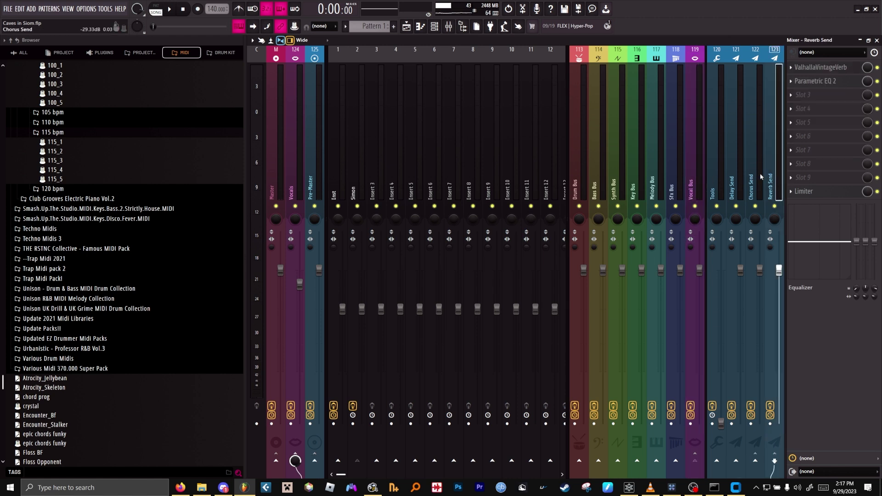
# Step: Examine the Vocals, Pre-Master, Master and Inst mixer tracks with their effect slots, and return to the playlist
pyautogui.click(300, 284)
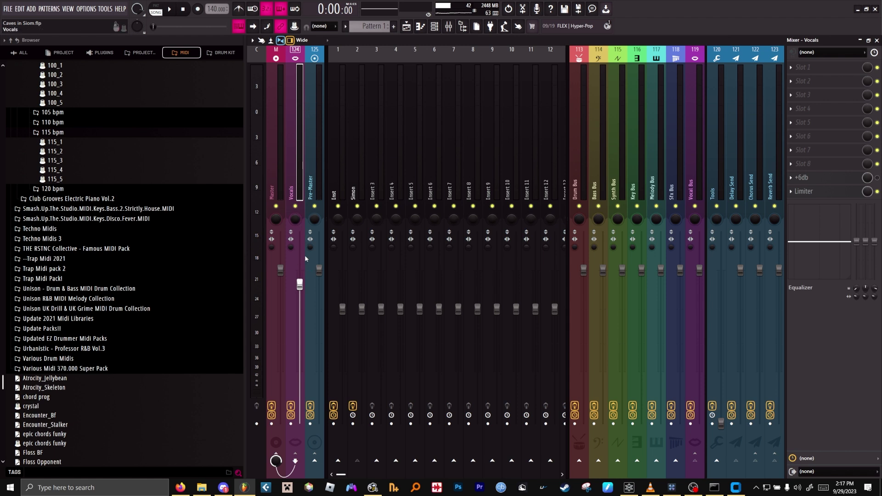
pyautogui.click(311, 170)
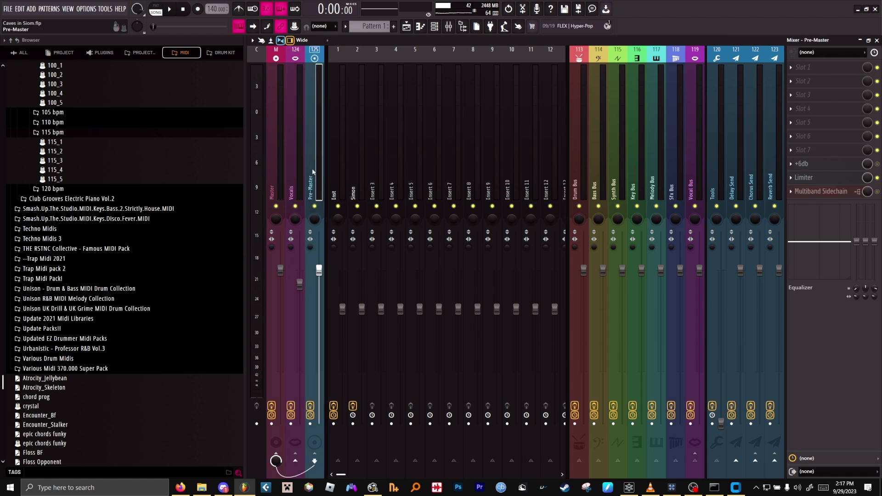
pyautogui.click(295, 172)
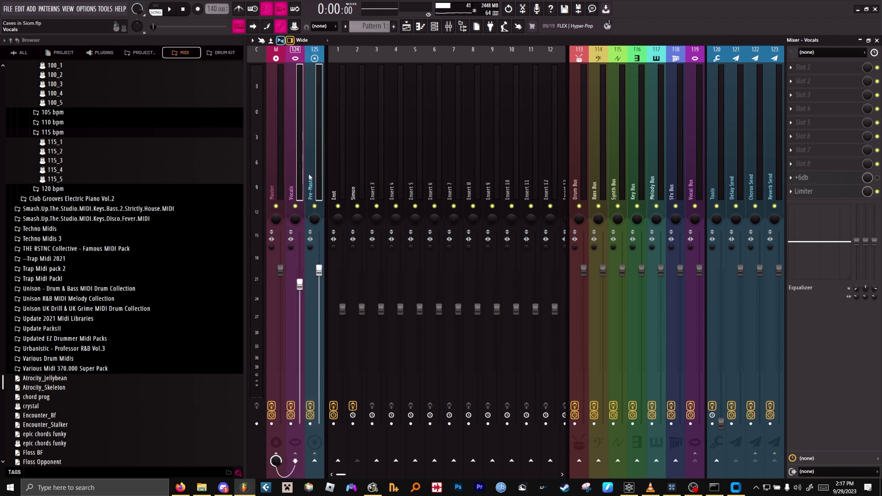
pyautogui.click(280, 190)
pyautogui.click(340, 188)
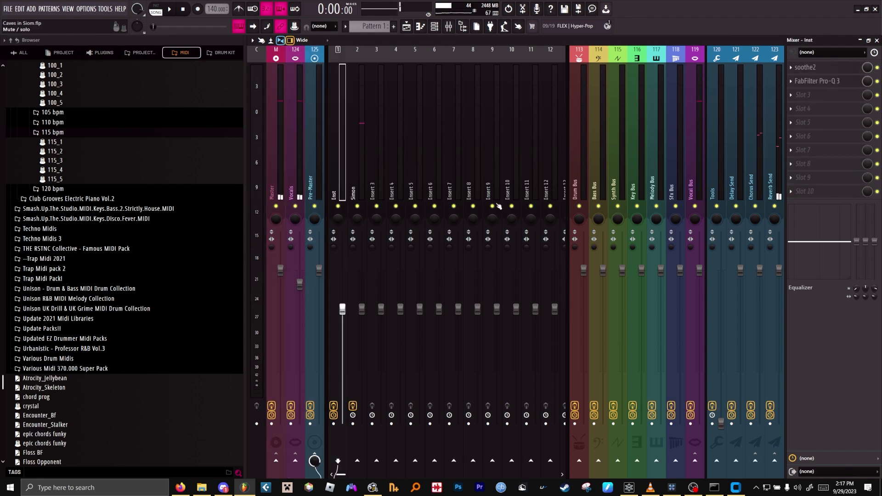
pyautogui.click(862, 41)
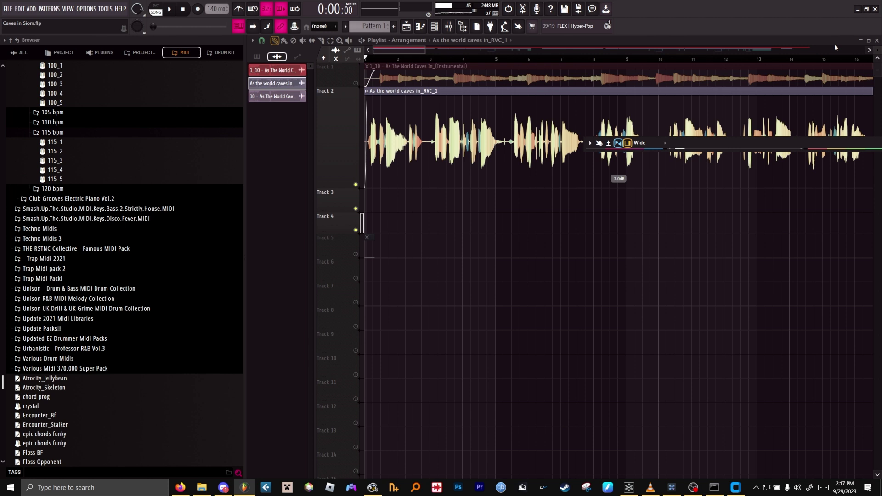
# Step: Play the arrangement from its start and unmute the instrumental on Track 1
pyautogui.click(387, 51)
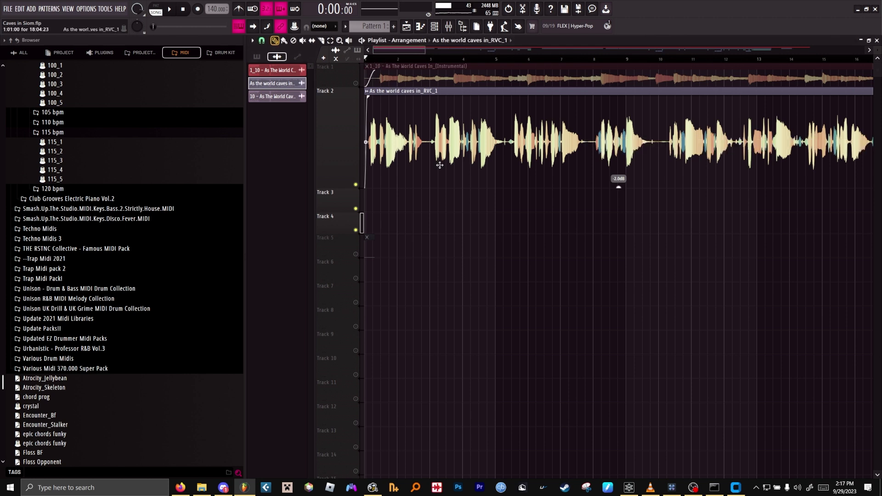
pyautogui.press('space')
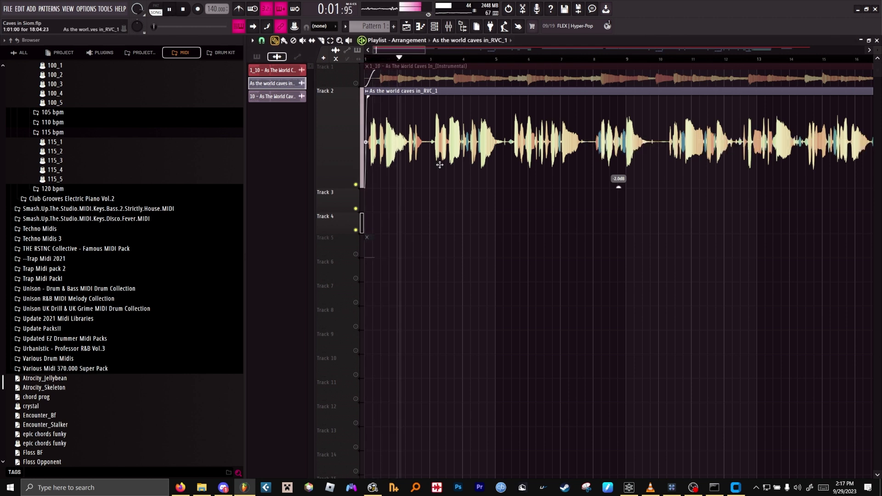
pyautogui.click(356, 83)
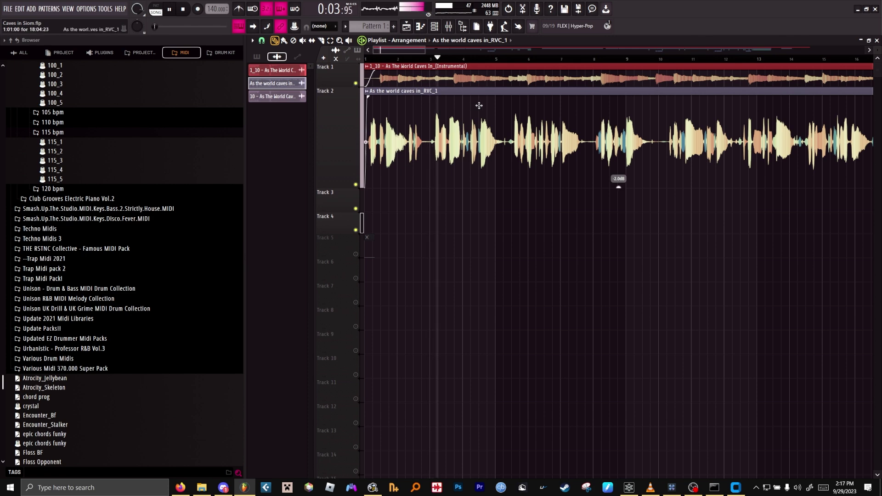
pyautogui.scroll(-3, 492, 75)
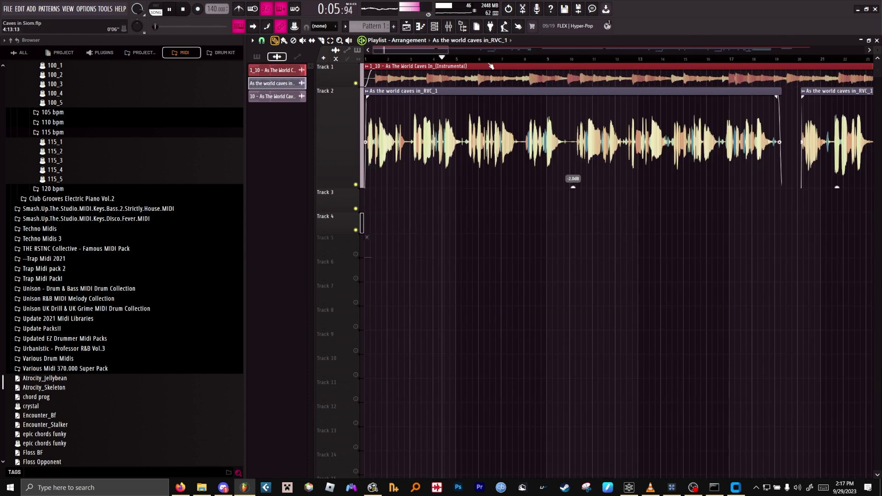
pyautogui.scroll(-3, 491, 66)
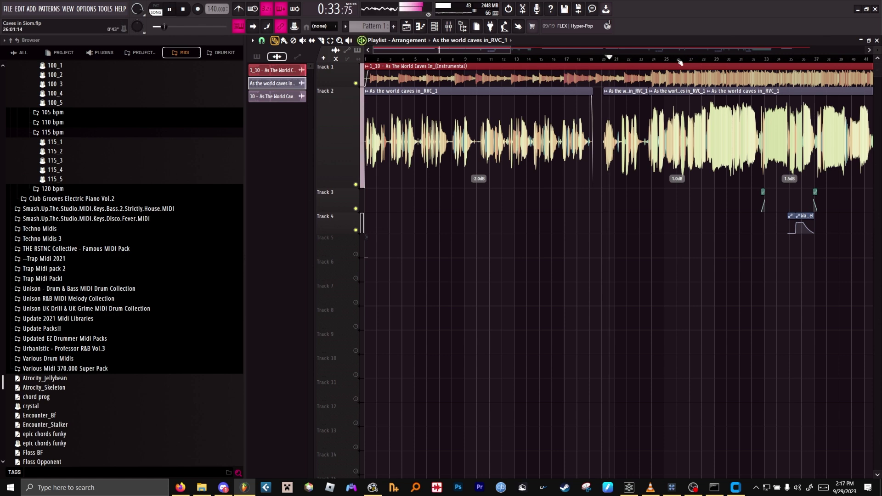
# Step: Listen to the vocals with the instrumental from around bar 20 to bar 46, following the playhead past the harmony automation clips
pyautogui.scroll(4, 681, 62)
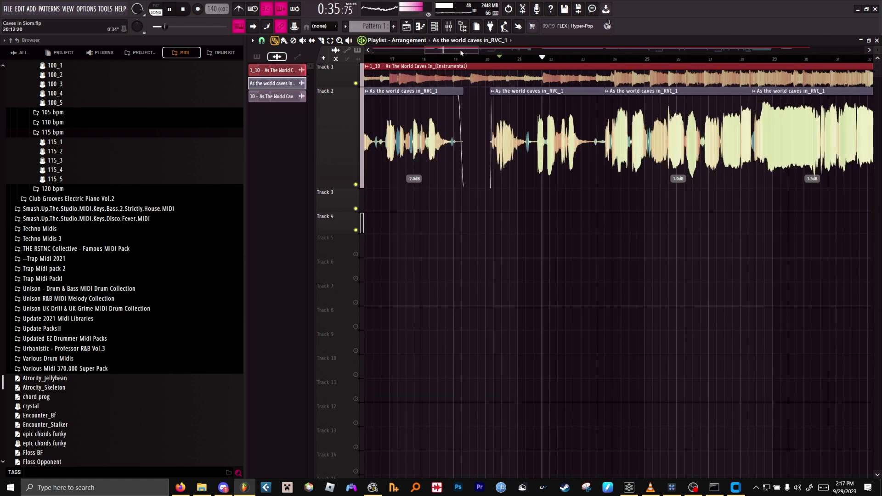
pyautogui.moveTo(459, 49); pyautogui.dragTo(473, 50)
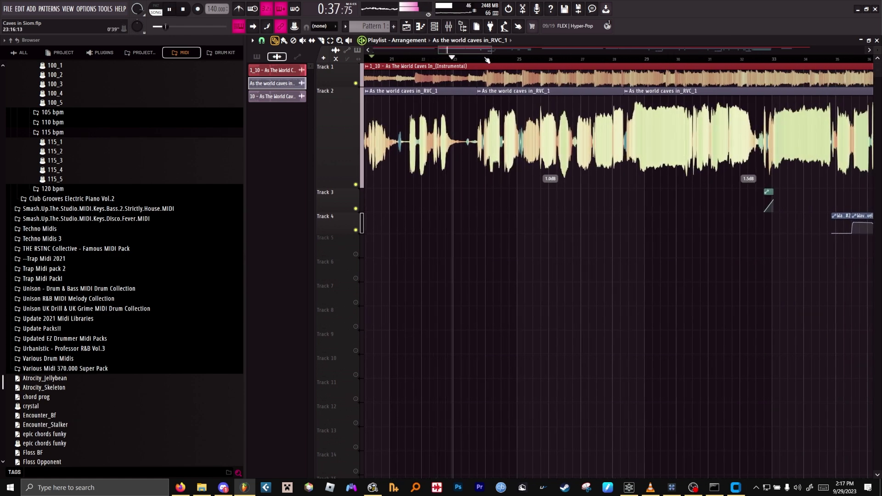
pyautogui.scroll(3, 483, 59)
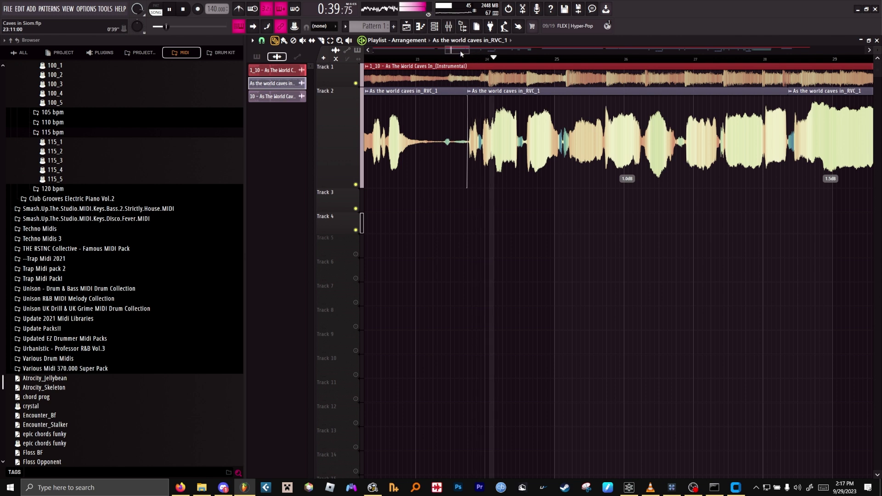
pyautogui.moveTo(460, 51); pyautogui.dragTo(469, 56)
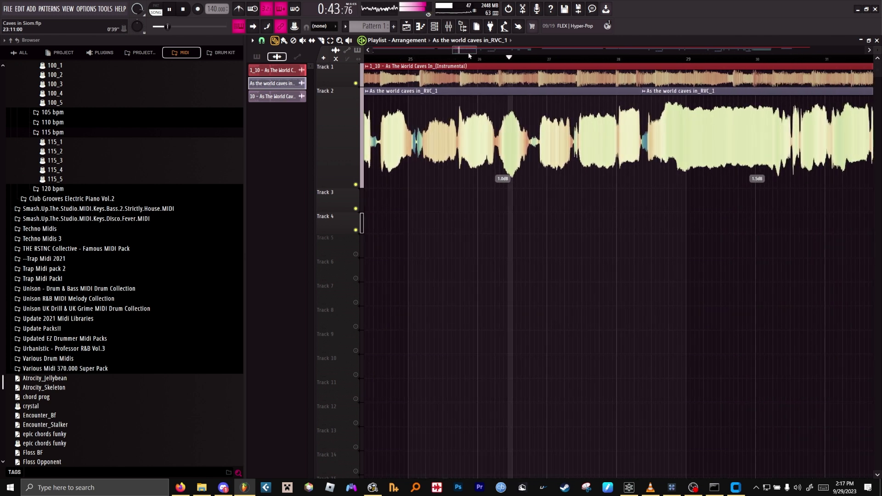
pyautogui.moveTo(469, 55); pyautogui.dragTo(481, 54)
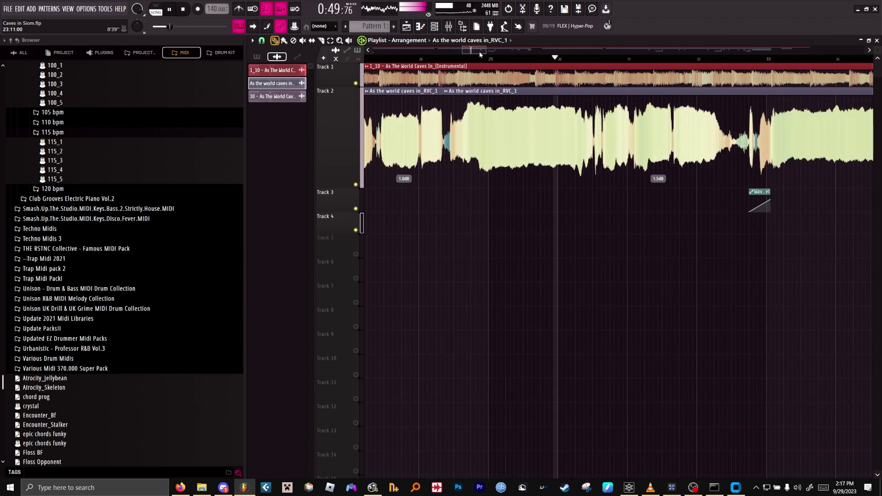
pyautogui.moveTo(480, 55); pyautogui.dragTo(496, 54)
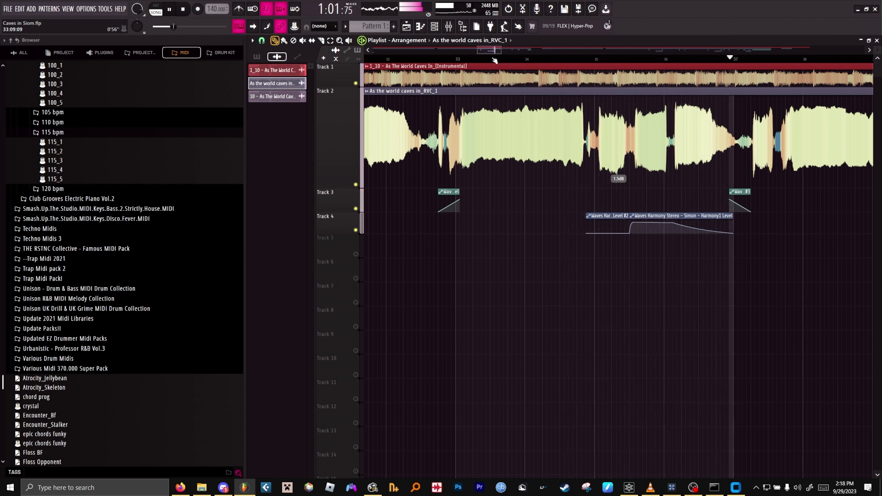
pyautogui.scroll(-3, 495, 61)
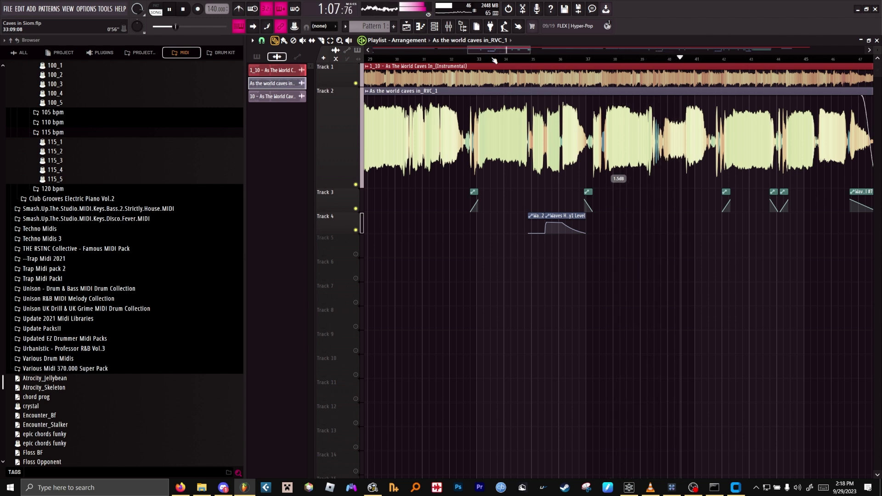
pyautogui.moveTo(498, 50); pyautogui.dragTo(508, 53)
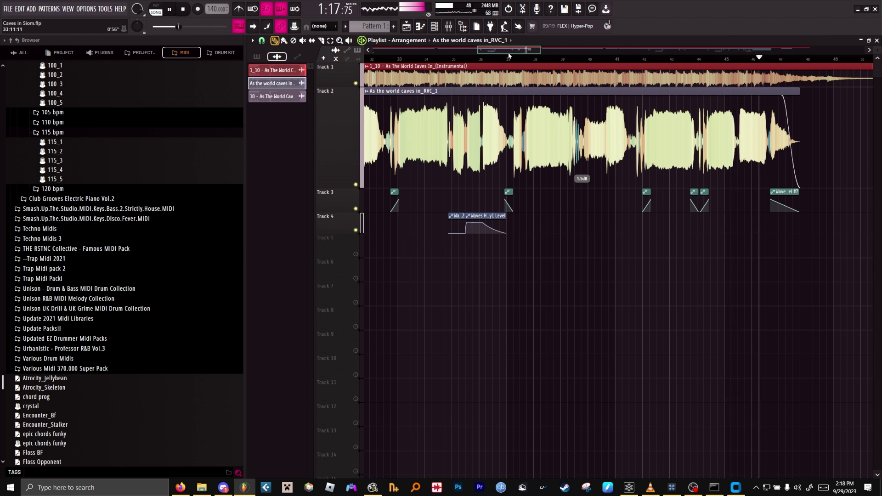
pyautogui.moveTo(509, 53); pyautogui.dragTo(492, 53)
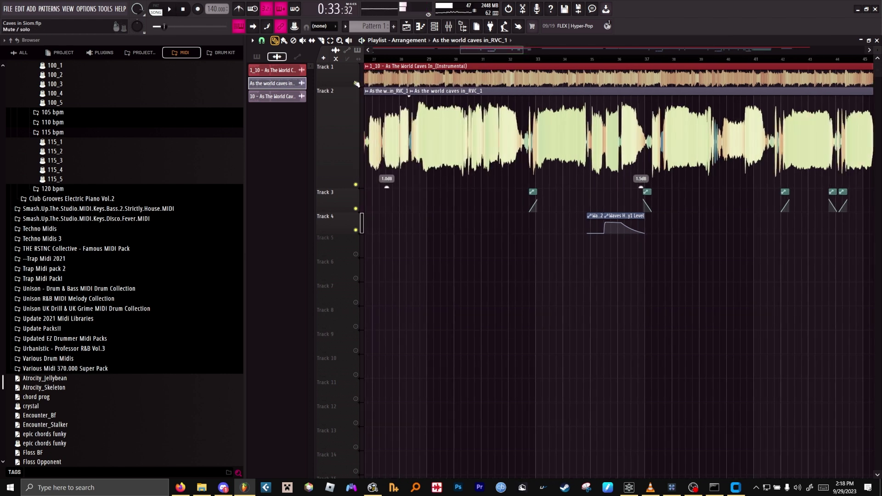
# Step: Mute the instrumental on Track 1 and place the playhead near bar 32, just before the first harmony automation clip
pyautogui.click(356, 84)
pyautogui.click(511, 59)
pyautogui.scroll(-2, 512, 60)
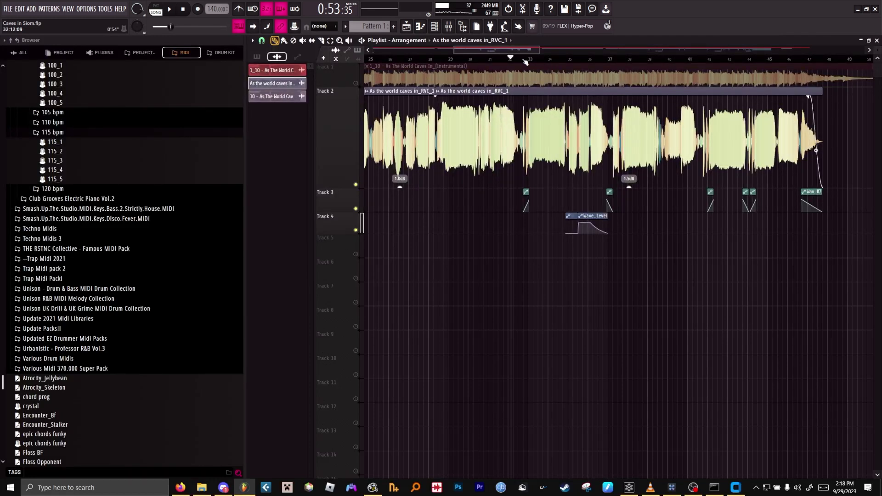
pyautogui.scroll(5, 525, 62)
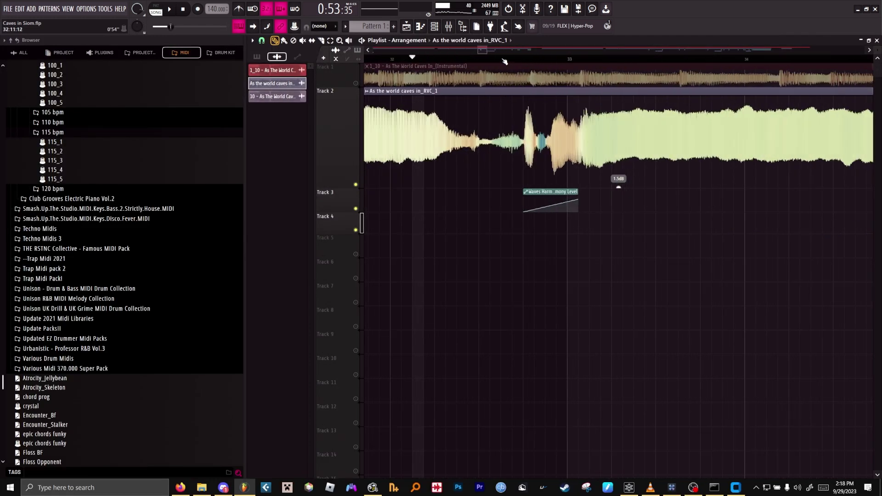
# Step: Open Waves Harmony Stereo on the Simon mixer track, examine its key, chord and harmony notes, and return to the playlist
pyautogui.press('F9')
pyautogui.click(355, 175)
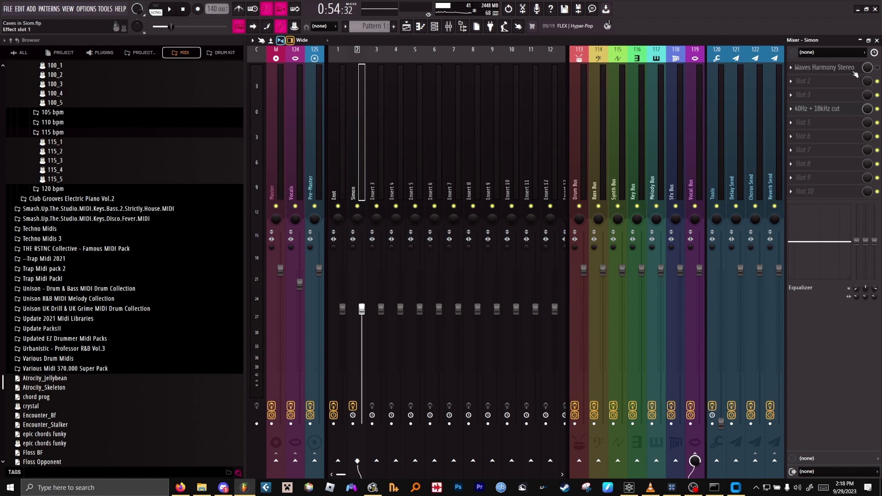
pyautogui.click(835, 69)
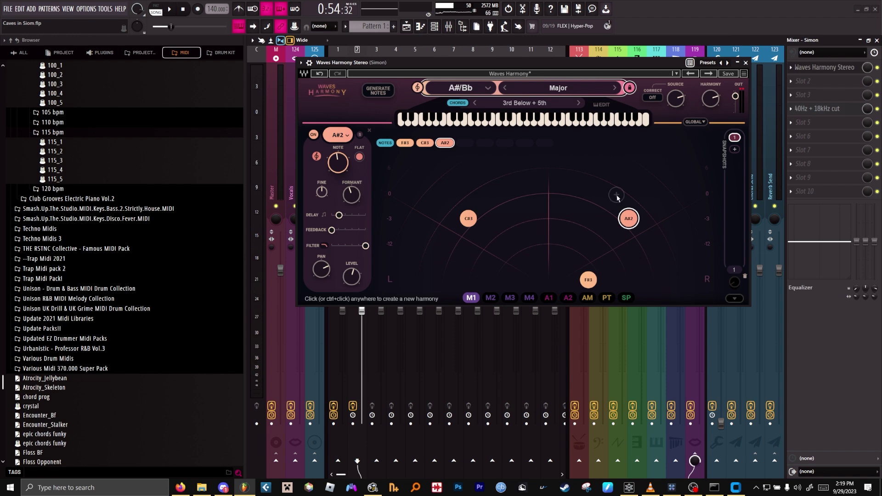
pyautogui.click(746, 62)
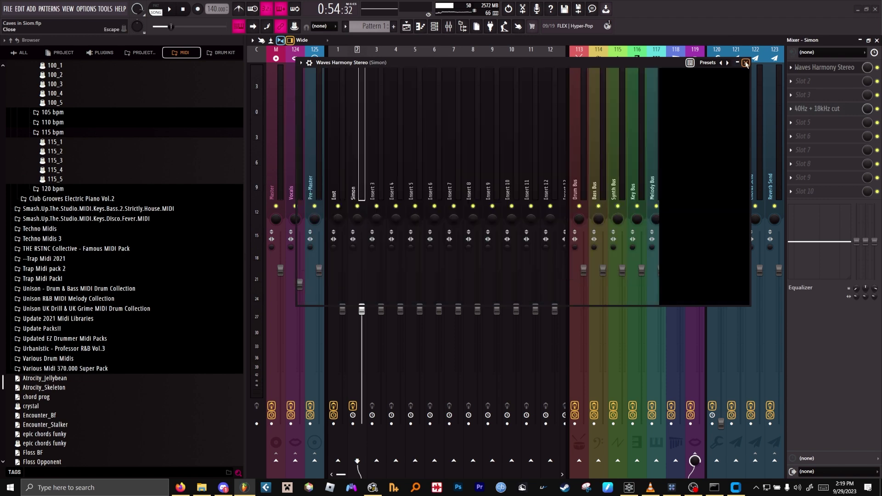
pyautogui.click(877, 40)
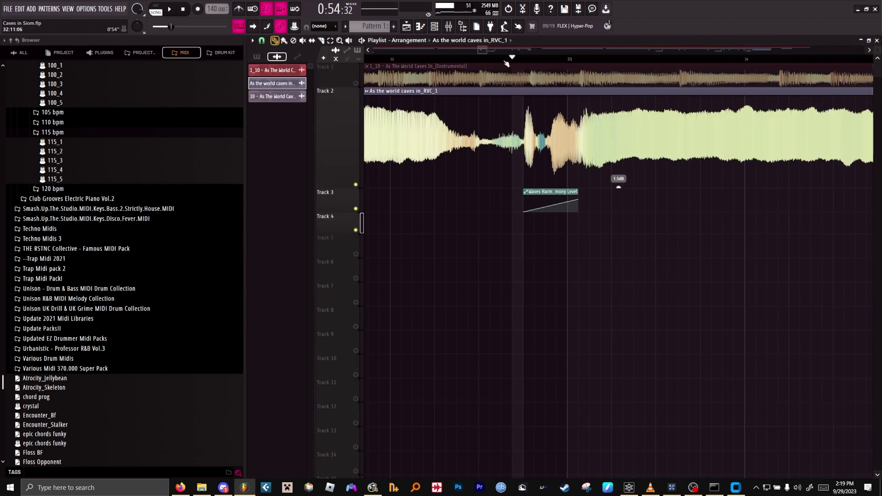
# Step: Play the vocals from just before bar 33 and mute the harmony level automation on Track 4
pyautogui.scroll(-3, 506, 63)
pyautogui.press('space')
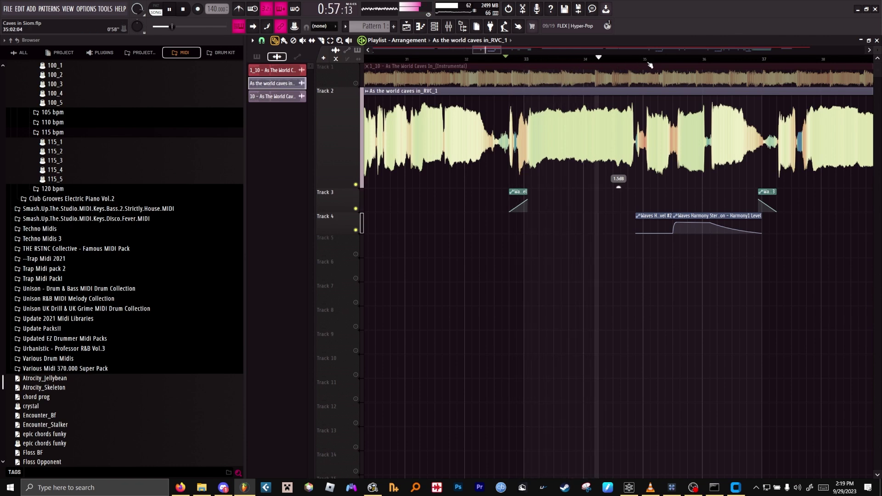
pyautogui.click(357, 231)
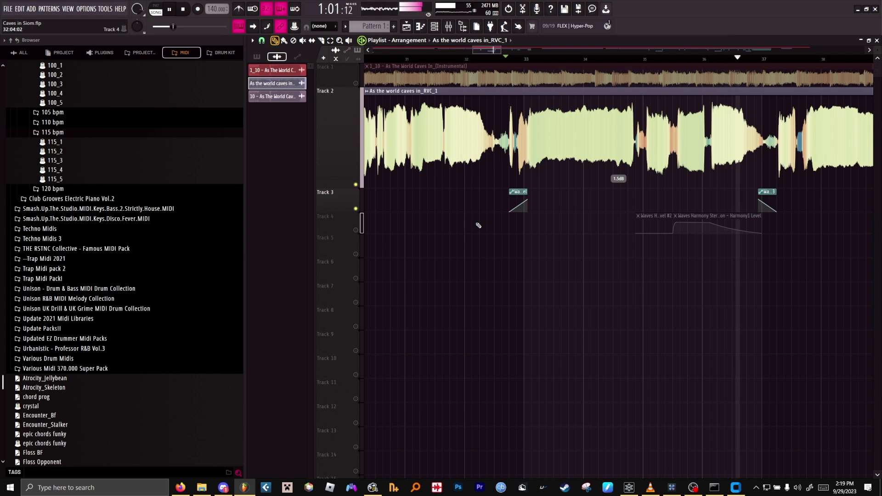
pyautogui.press('space')
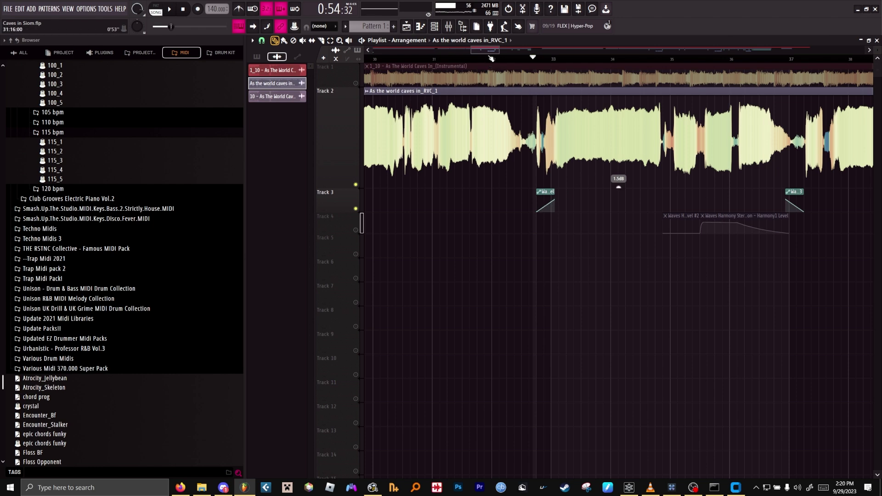
# Step: Replay the harmony section with Track 4 muted, then unmute Track 4 and set the playhead at bar 35
pyautogui.scroll(-5, 489, 56)
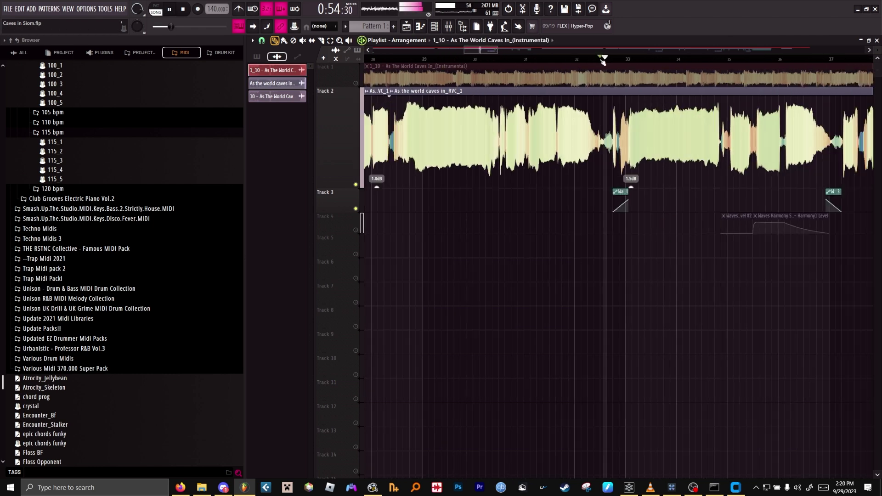
pyautogui.press('space')
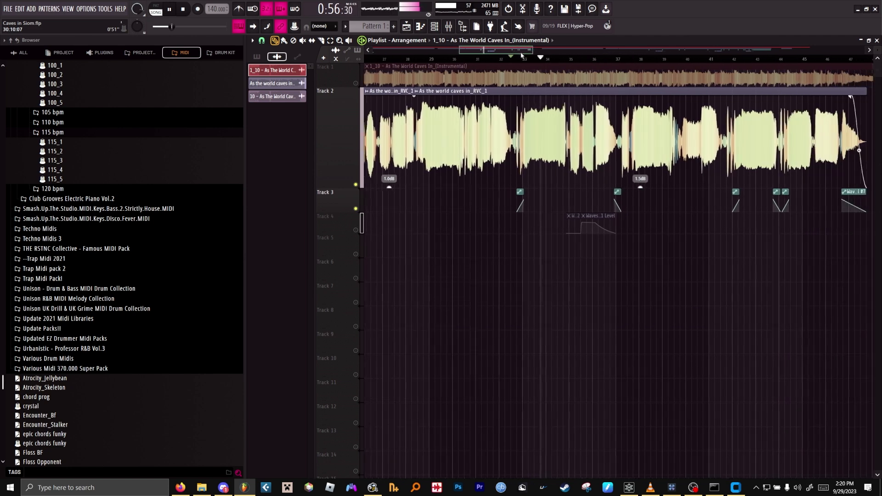
pyautogui.scroll(2, 535, 59)
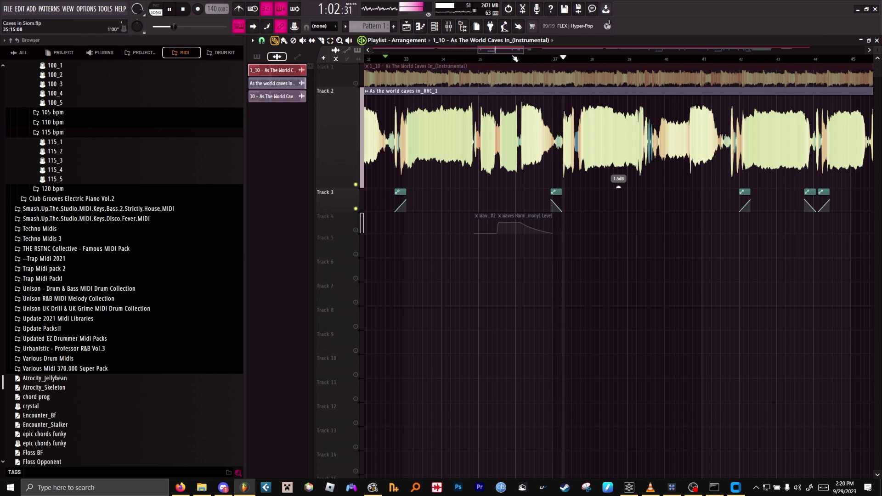
pyautogui.moveTo(514, 52)
pyautogui.mouseDown()
pyautogui.moveTo(532, 54)
pyautogui.moveTo(484, 58)
pyautogui.moveTo(501, 60)
pyautogui.mouseUp()
pyautogui.press('space')
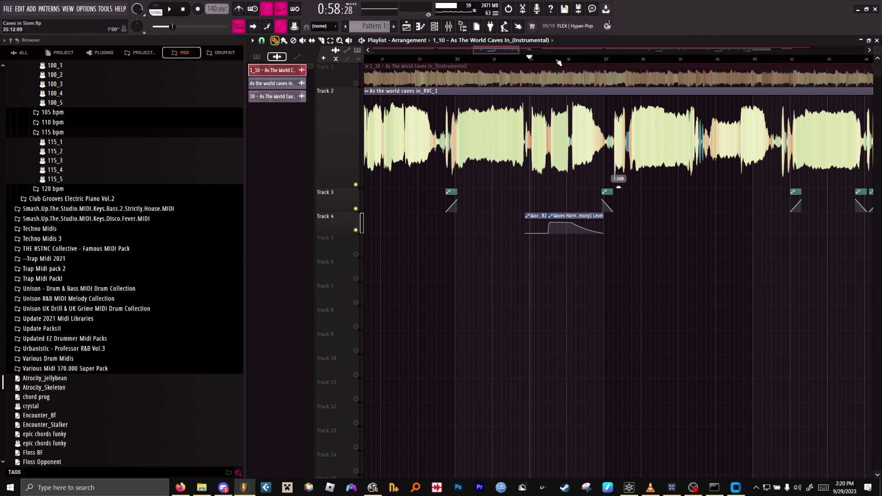
# Step: Listen to the vocals from bar 35 to bar 37 with Track 4's harmony level automation active
pyautogui.scroll(4, 559, 62)
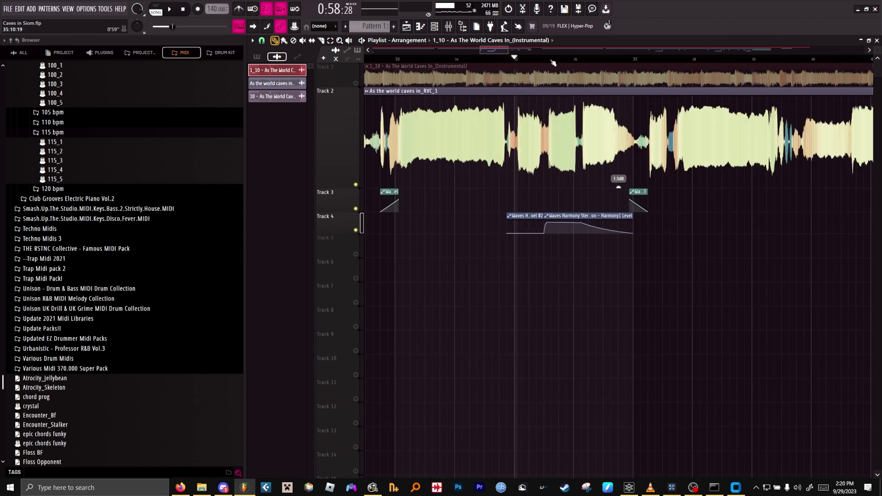
pyautogui.press('space')
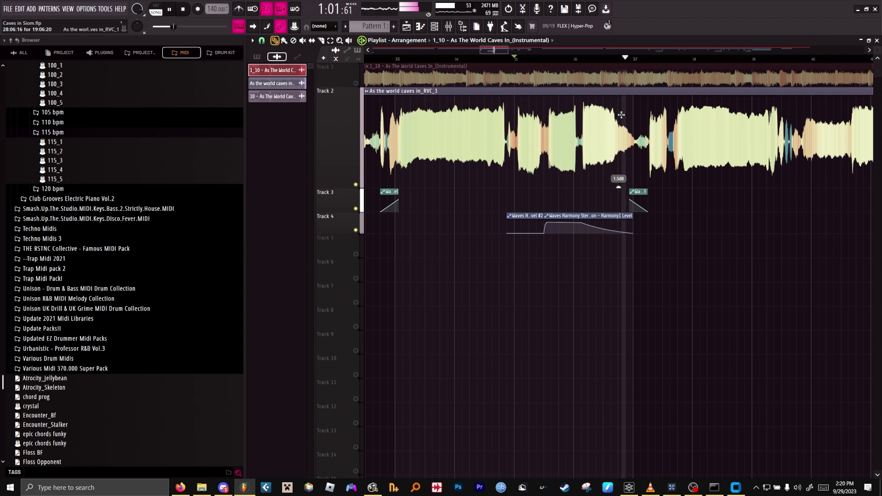
pyautogui.press('space')
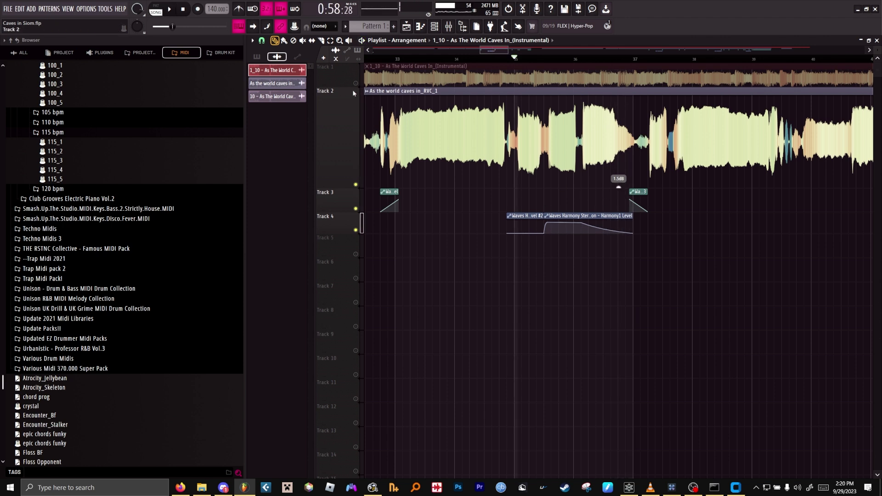
# Step: Unmute the instrumental on Track 1 and listen to the mix from just before bar 34 through the Track 4 harmony section
pyautogui.click(356, 85)
pyautogui.click(452, 59)
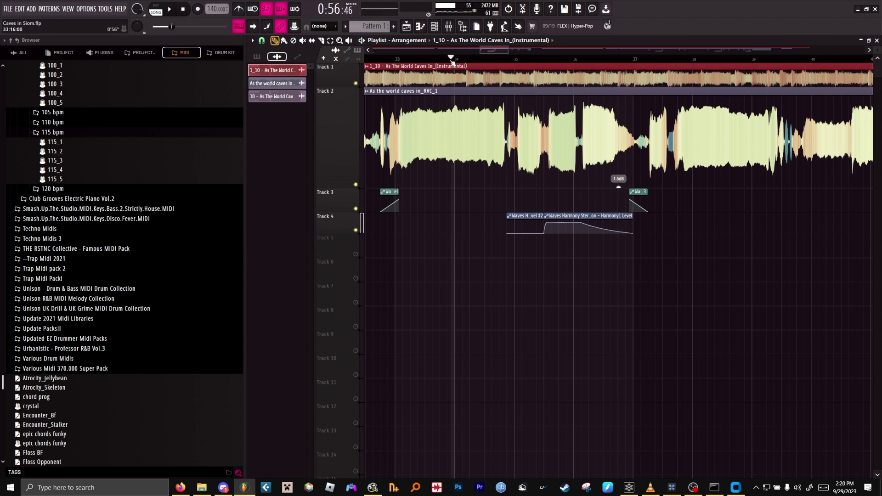
pyautogui.press('space')
pyautogui.moveTo(501, 52); pyautogui.dragTo(507, 54)
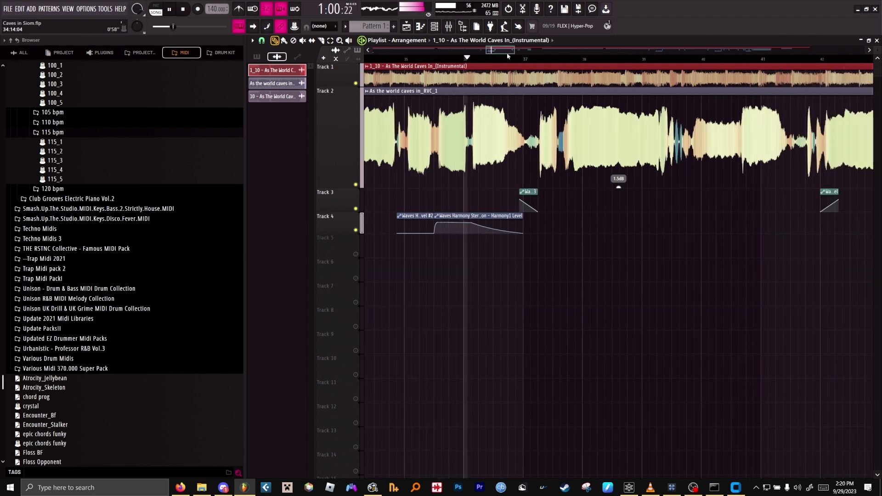
pyautogui.moveTo(508, 56); pyautogui.dragTo(513, 56)
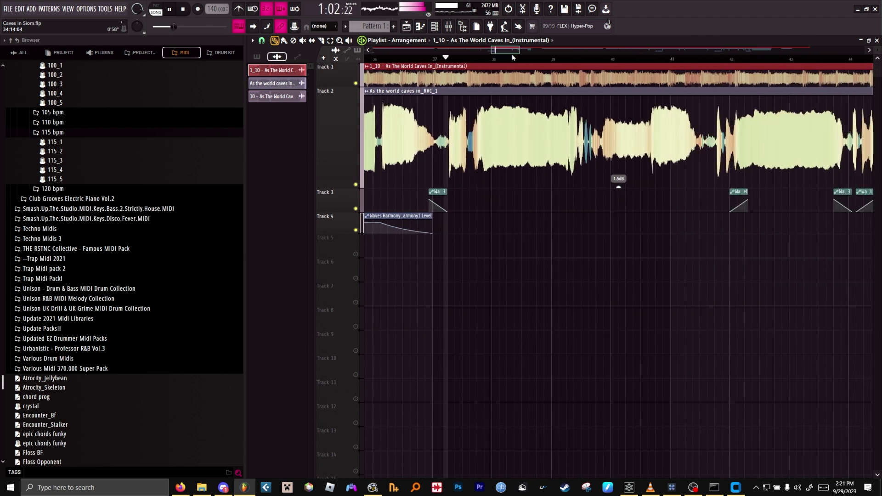
pyautogui.click(257, 29)
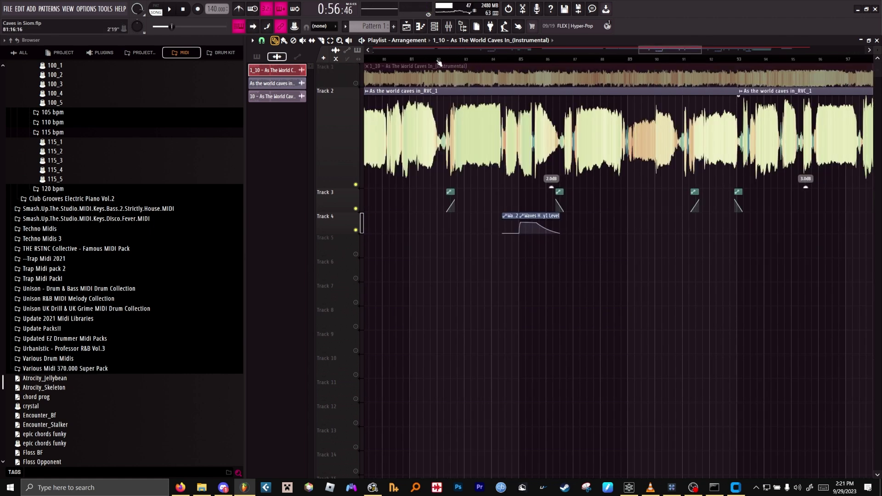
# Step: Listen to the vocals alone from about bar 80, following the harmony level automation around bar 85
pyautogui.click(439, 60)
pyautogui.scroll(4, 438, 60)
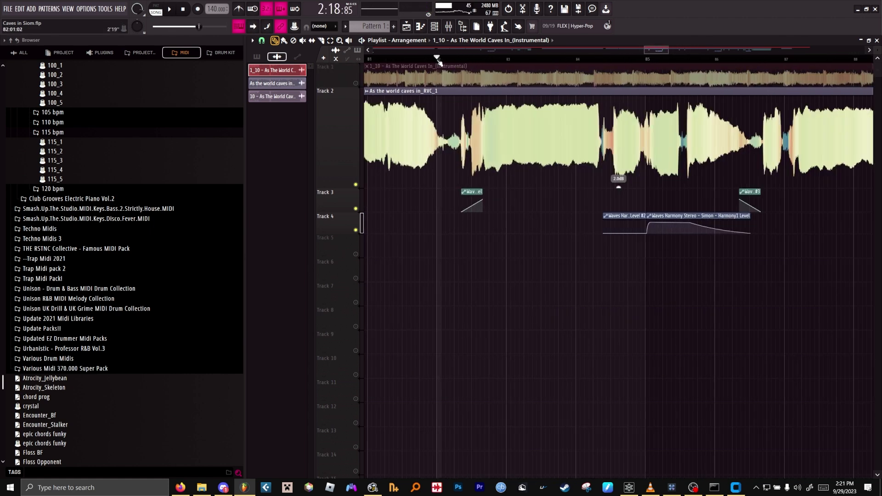
pyautogui.scroll(-6, 502, 60)
pyautogui.click(453, 60)
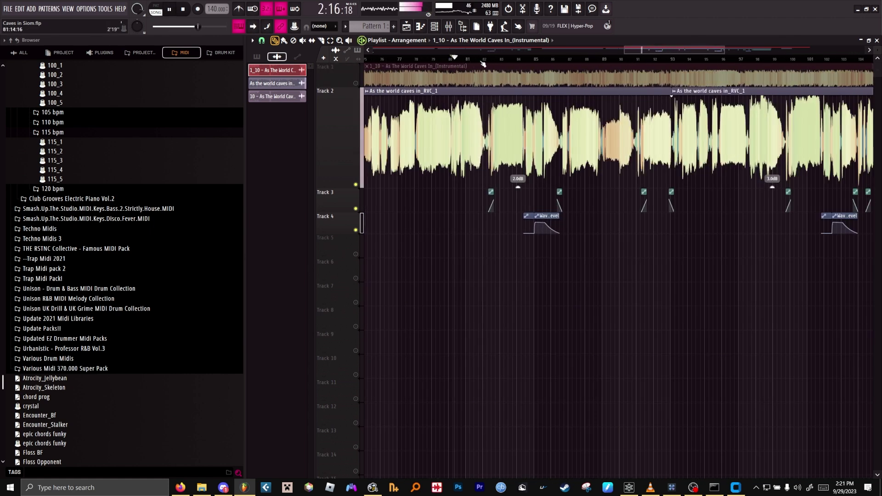
pyautogui.scroll(4, 483, 65)
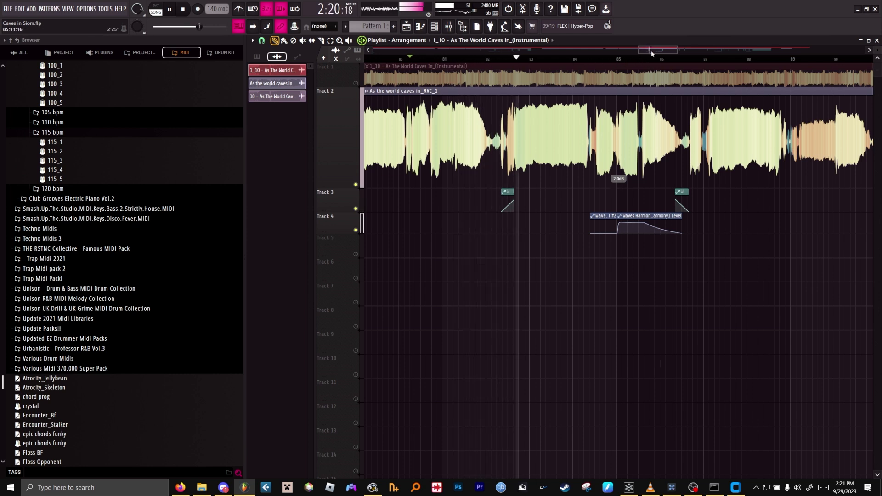
pyautogui.moveTo(651, 51); pyautogui.dragTo(659, 53)
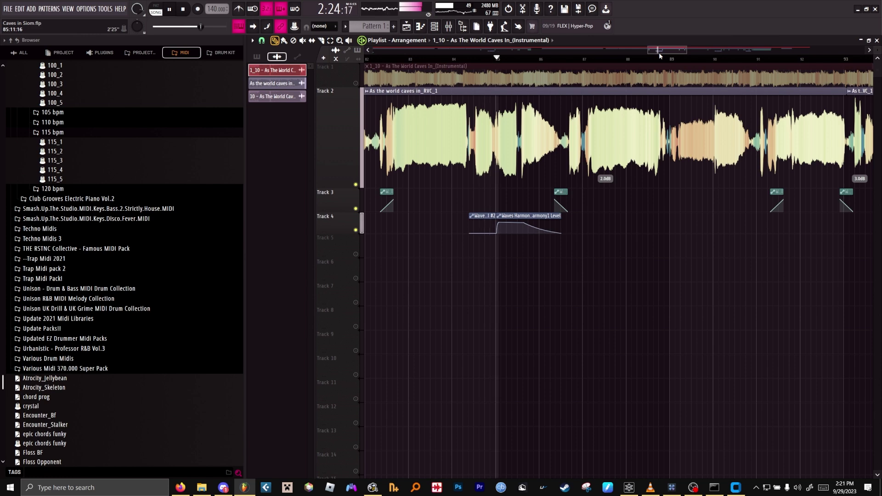
# Step: Unmute the instrumental on Track 1, listen to the mix past the vocal clip boundary at bar 93, and stop playback
pyautogui.click(357, 84)
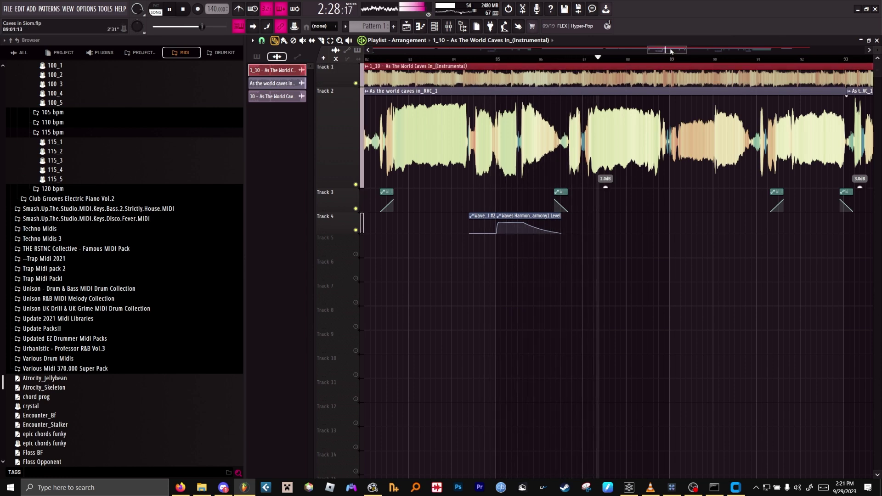
pyautogui.moveTo(671, 51); pyautogui.dragTo(694, 59)
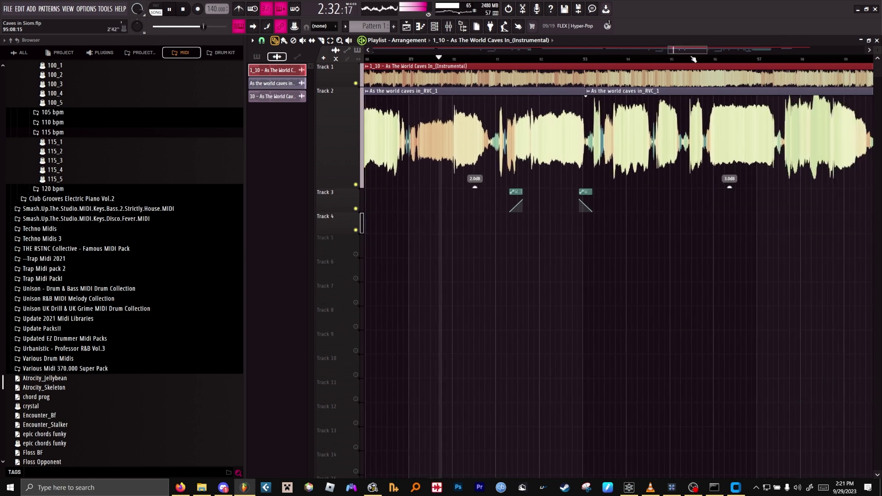
pyautogui.scroll(2, 589, 62)
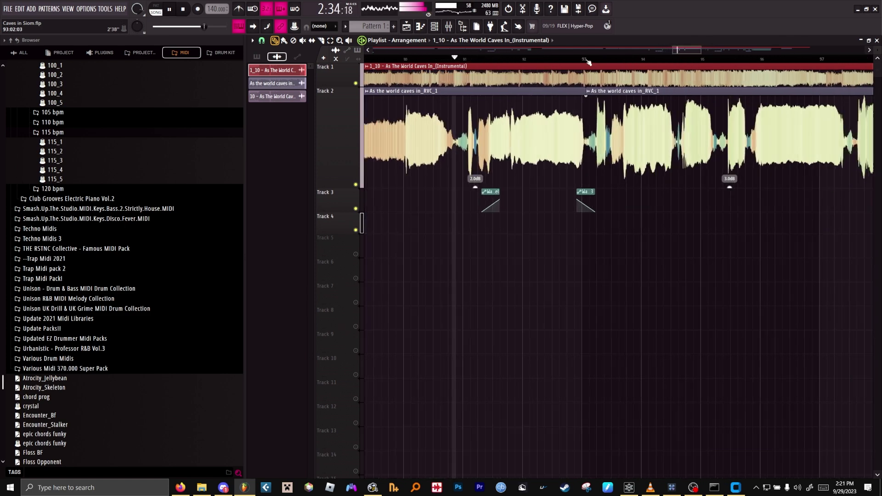
pyautogui.scroll(1, 589, 63)
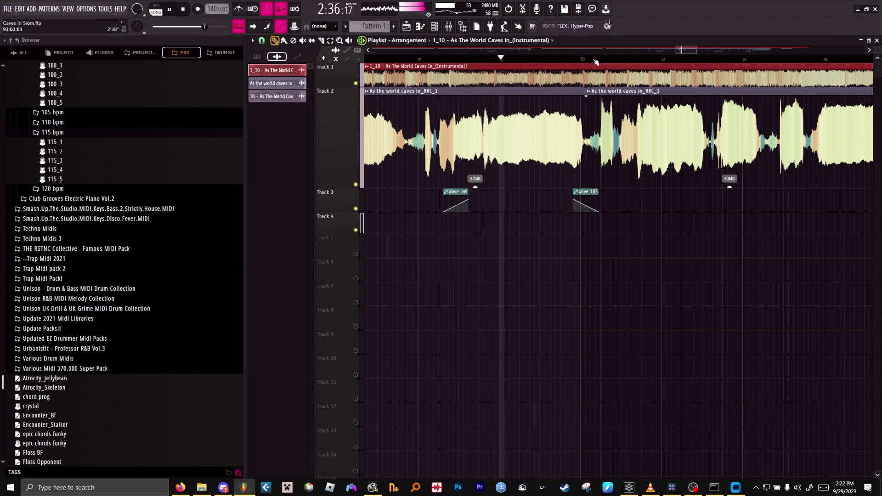
pyautogui.moveTo(687, 50); pyautogui.dragTo(692, 53)
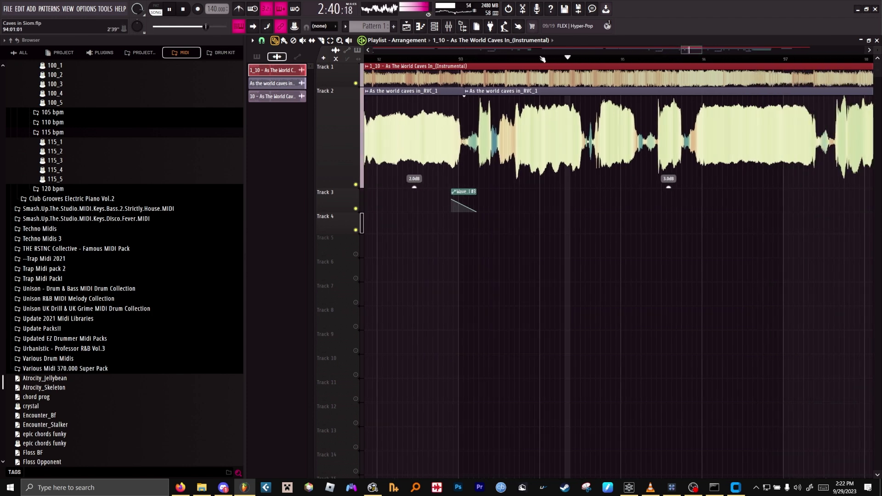
pyautogui.scroll(-3, 543, 59)
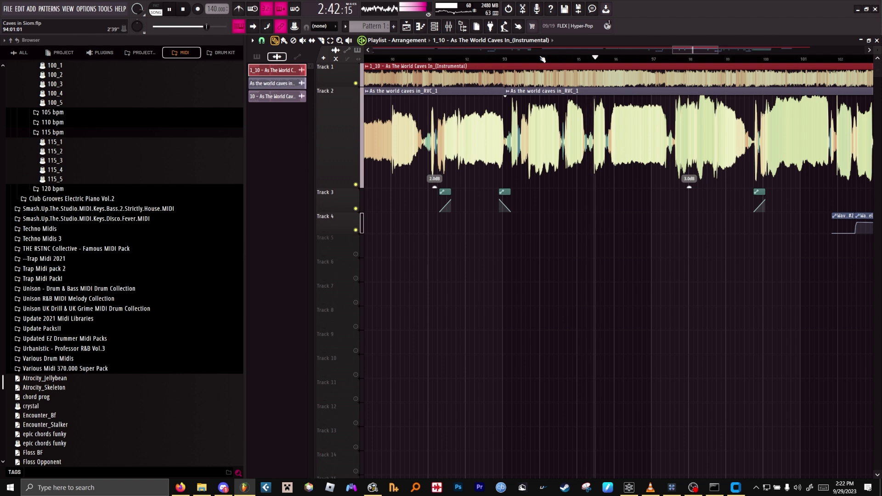
pyautogui.press('space')
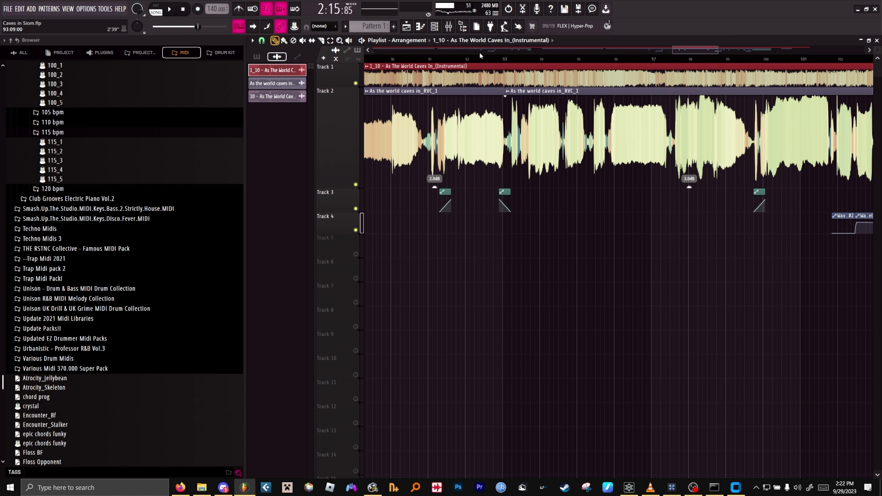
pyautogui.scroll(-2, 455, 63)
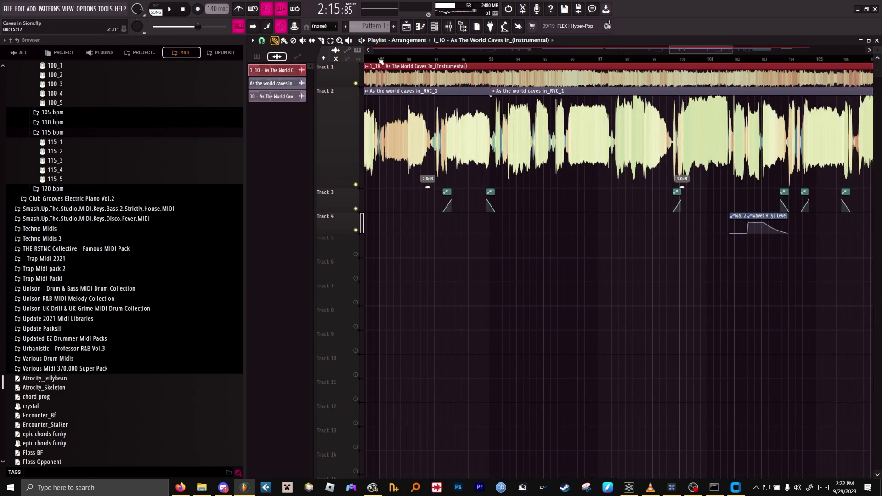
# Step: Open the mixer and examine the effect chains of the Vocal Bus, Vocals, Pre-Master and Master tracks
pyautogui.press('F9')
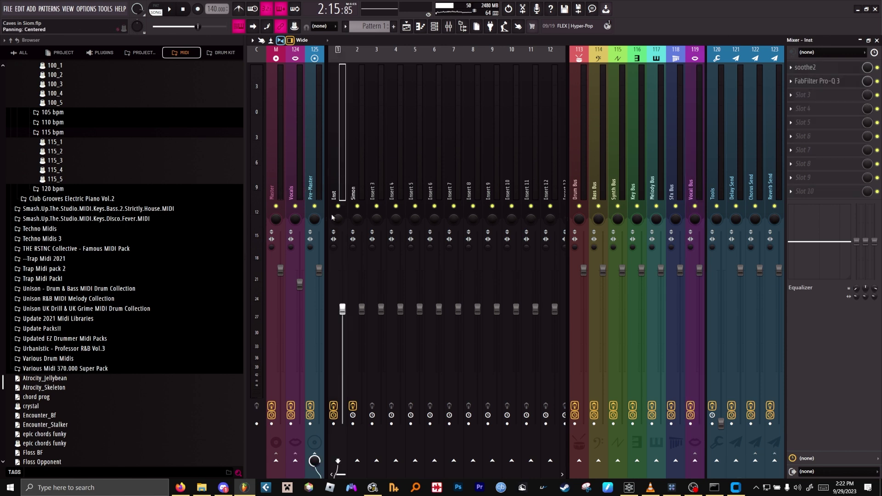
pyautogui.click(697, 194)
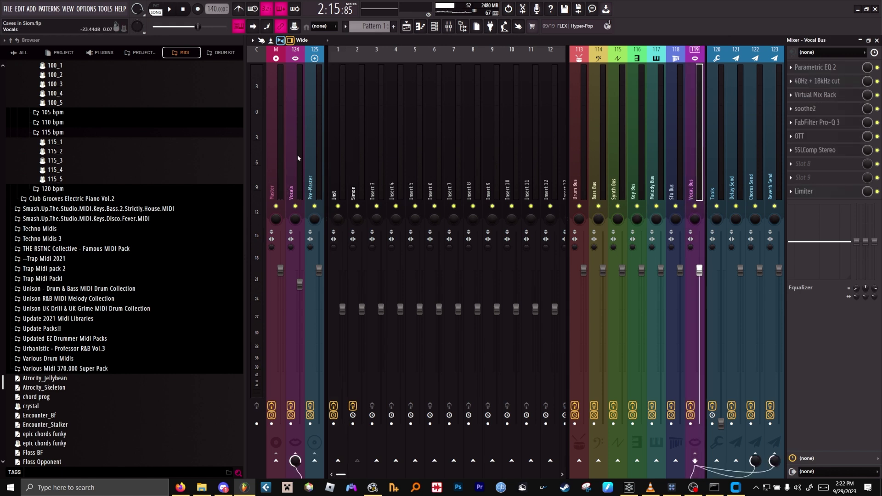
pyautogui.click(298, 185)
pyautogui.click(311, 184)
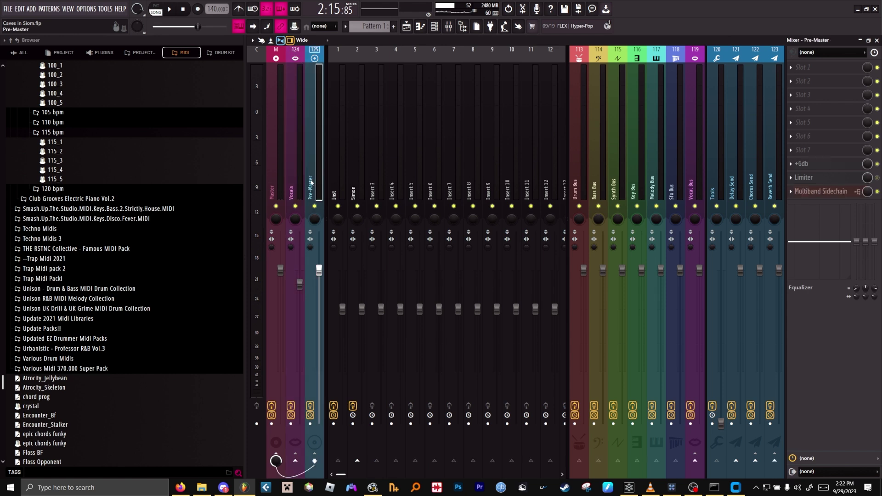
pyautogui.click(294, 183)
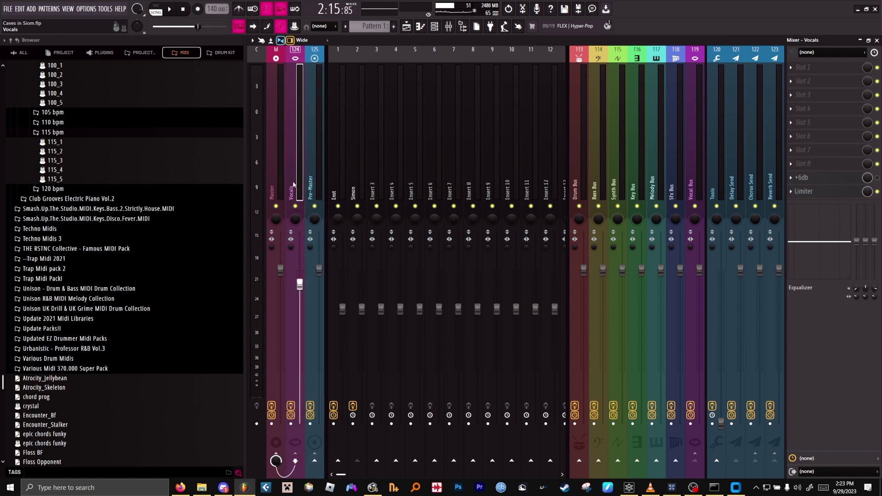
pyautogui.click(308, 185)
pyautogui.click(278, 189)
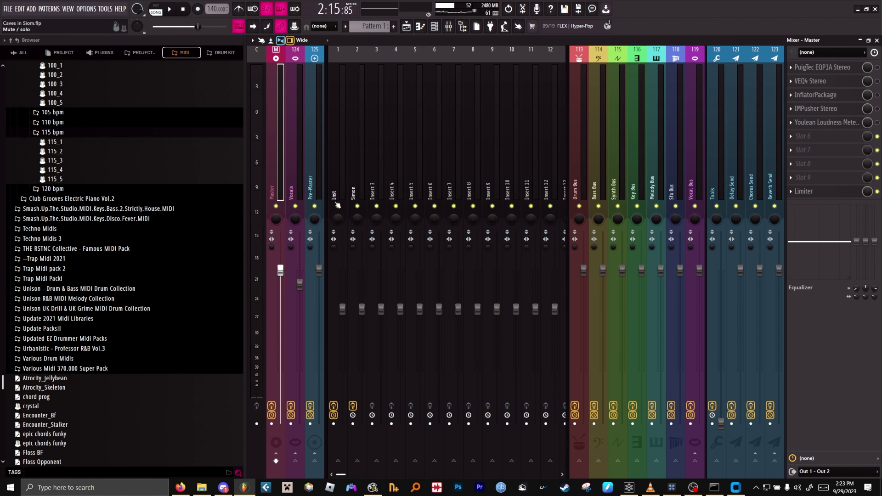
# Step: Replace the Multiband Sidechain effect in slot 10 of the Pre-Master track with a fresh Patcher
pyautogui.click(316, 180)
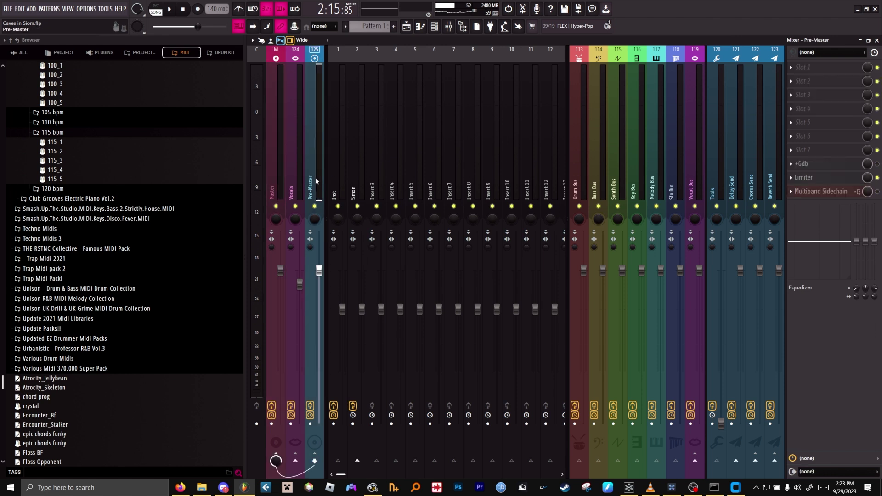
pyautogui.click(791, 191)
pyautogui.click(840, 199)
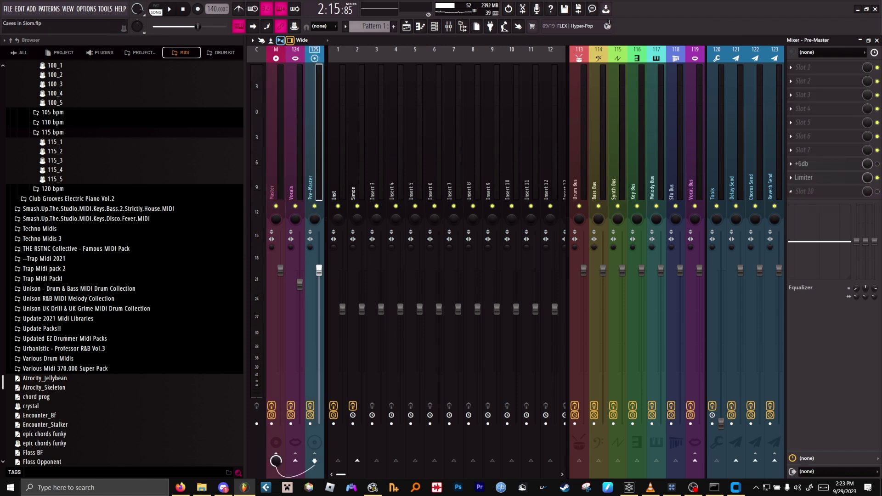
pyautogui.click(830, 198)
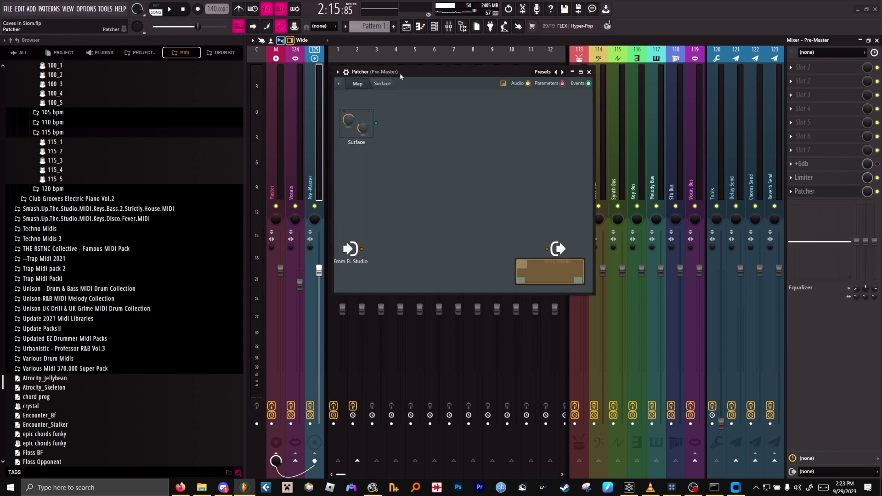
# Step: Load the Multiband Sidechain preset in the Pre-Master's Patcher and close the plugin window
pyautogui.moveTo(399, 73); pyautogui.dragTo(418, 95)
pyautogui.click(353, 97)
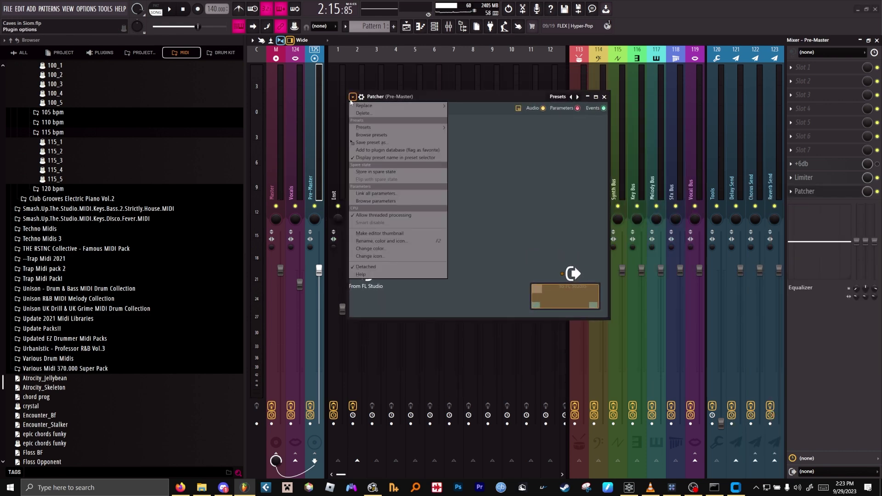
pyautogui.moveTo(417, 131)
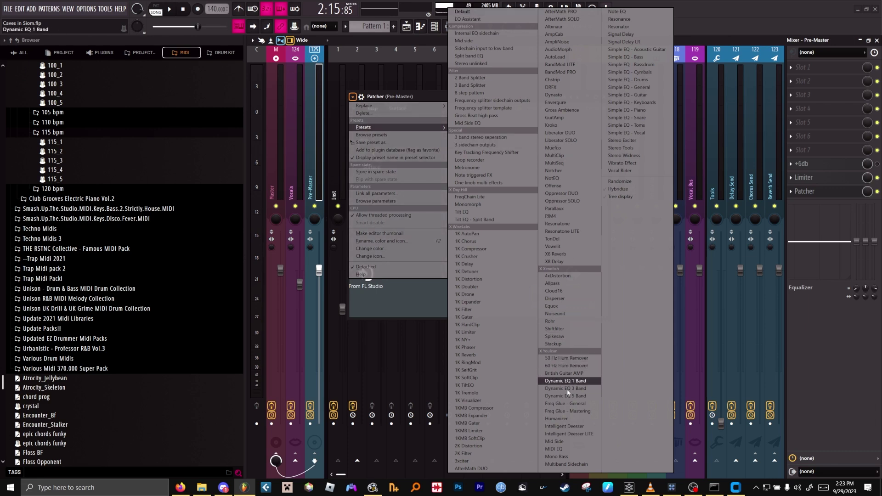
pyautogui.click(567, 464)
pyautogui.moveTo(465, 115); pyautogui.dragTo(544, 197)
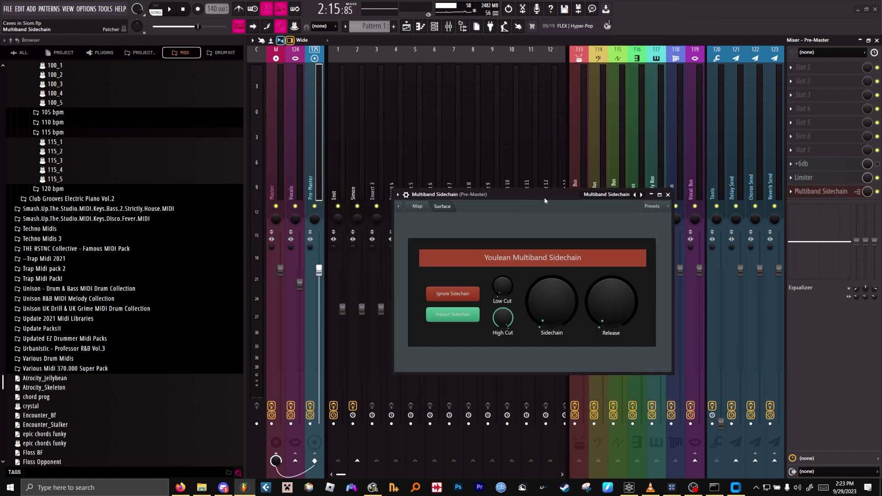
pyautogui.click(668, 195)
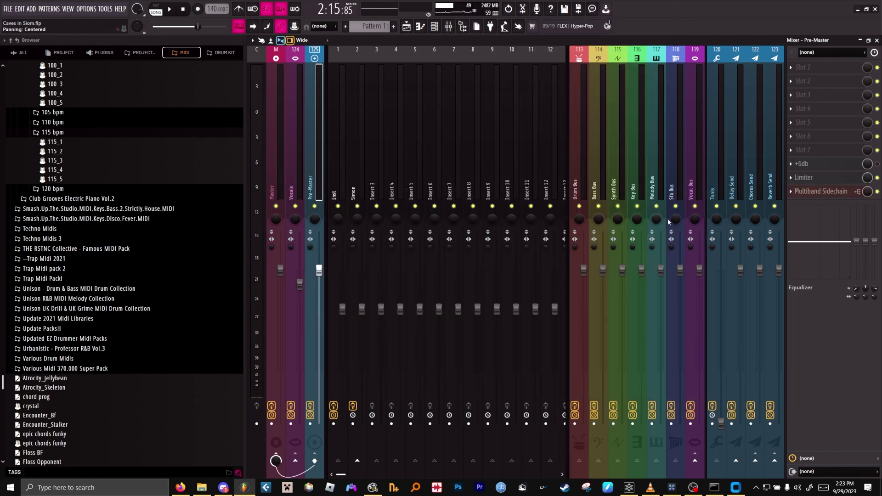
# Step: Sidechain the Vocal Bus to the Pre-Master track while keeping its existing routing
pyautogui.click(693, 173)
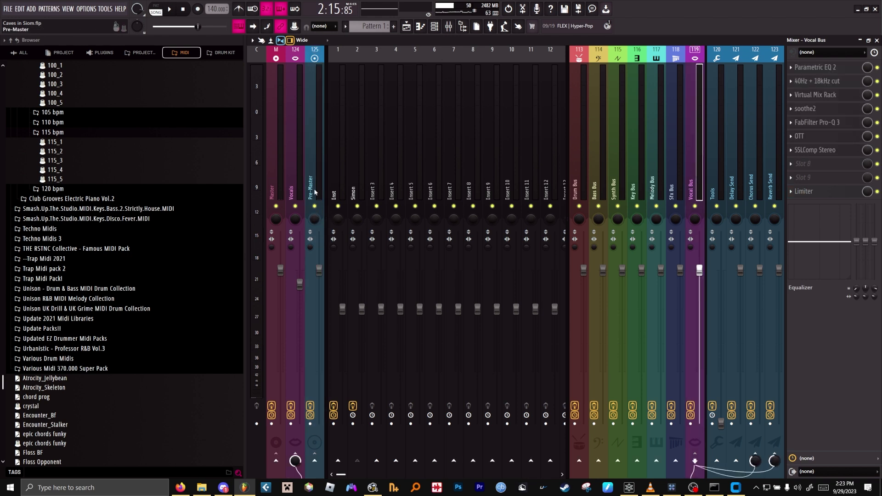
pyautogui.rightClick(317, 463)
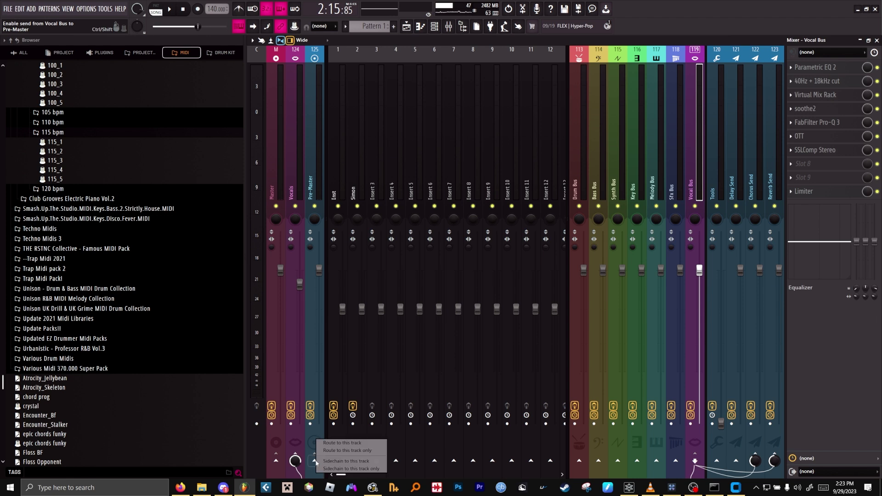
pyautogui.click(347, 462)
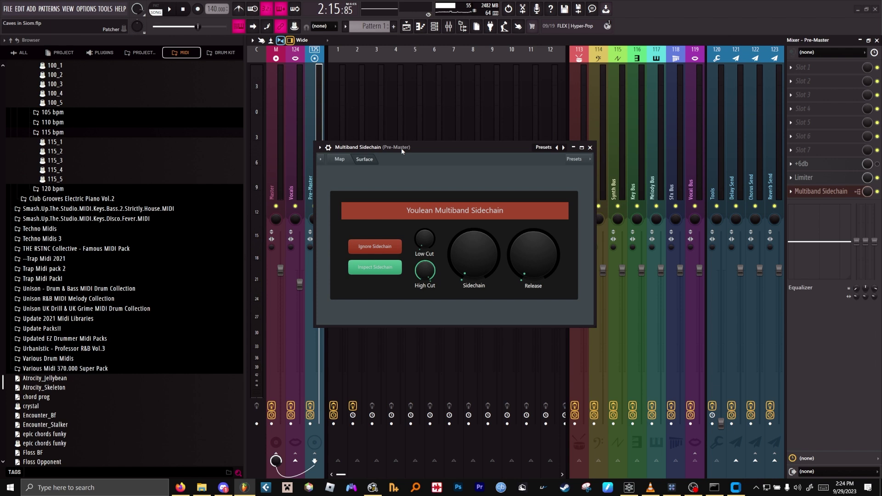
# Step: Open the Multiband Sidechain's Patcher map on the Pre-Master and enable Vocal Bus as an audio output of the From FL Studio node
pyautogui.click(340, 159)
pyautogui.moveTo(338, 216); pyautogui.dragTo(340, 244)
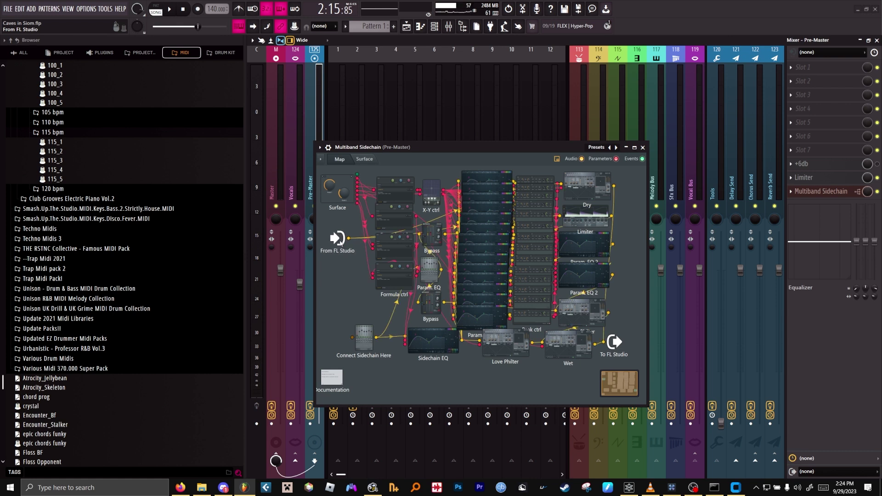
pyautogui.rightClick(341, 244)
pyautogui.moveTo(364, 258)
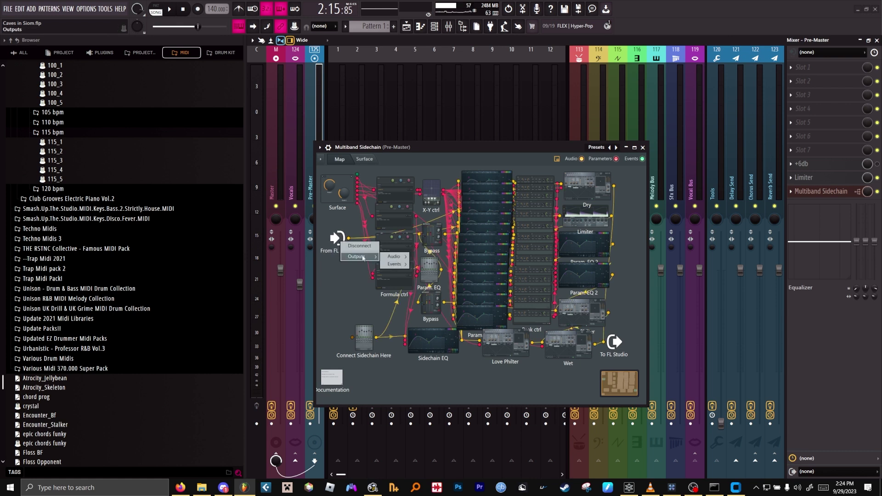
pyautogui.moveTo(394, 258)
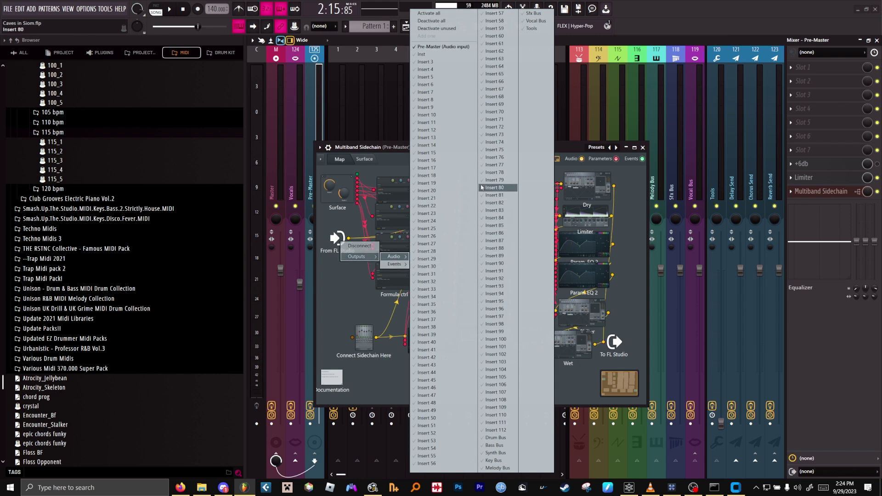
pyautogui.click(534, 22)
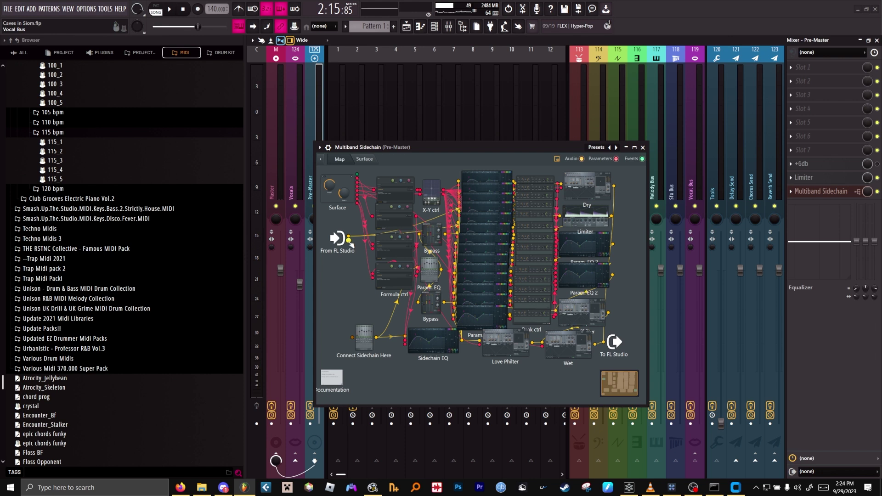
# Step: Connect the Vocal Bus output of the From FL Studio node to the Connect Sidechain Here node
pyautogui.moveTo(349, 242); pyautogui.dragTo(351, 241)
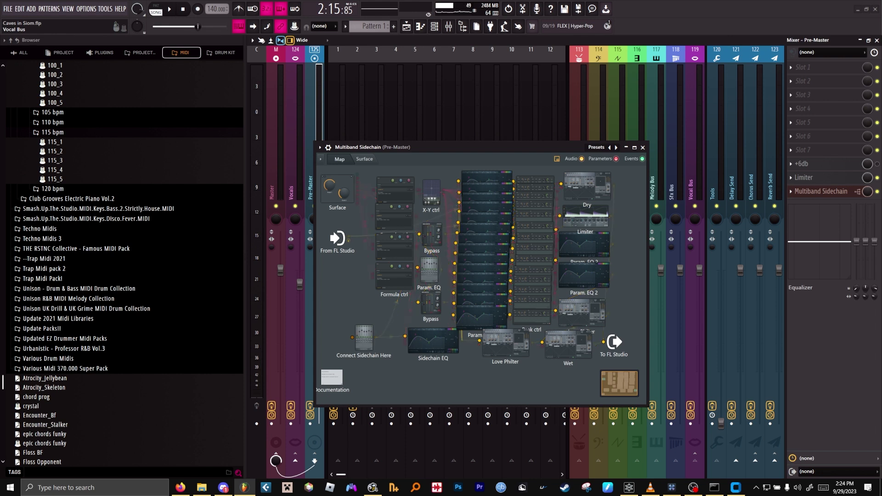
pyautogui.moveTo(346, 274); pyautogui.dragTo(352, 337)
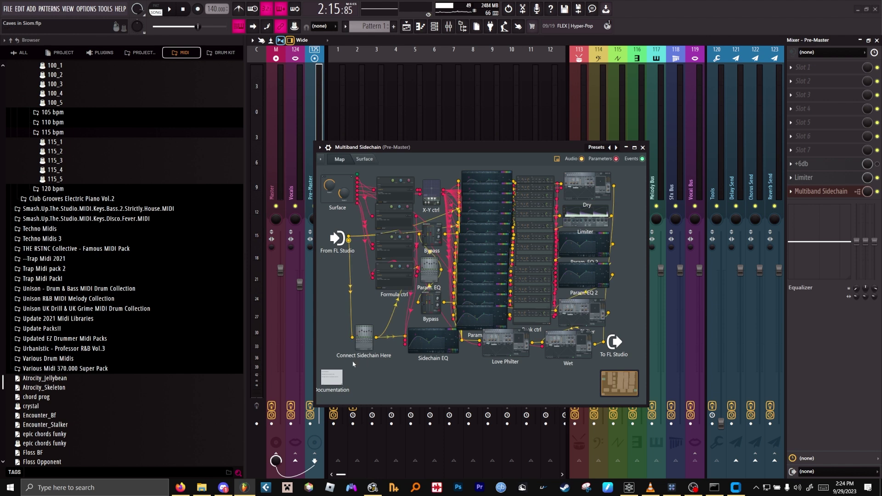
# Step: Read the Multiband Sidechain's Documentation note, including its manual of the controls, and close it
pyautogui.click(332, 378)
pyautogui.scroll(-5, 455, 235)
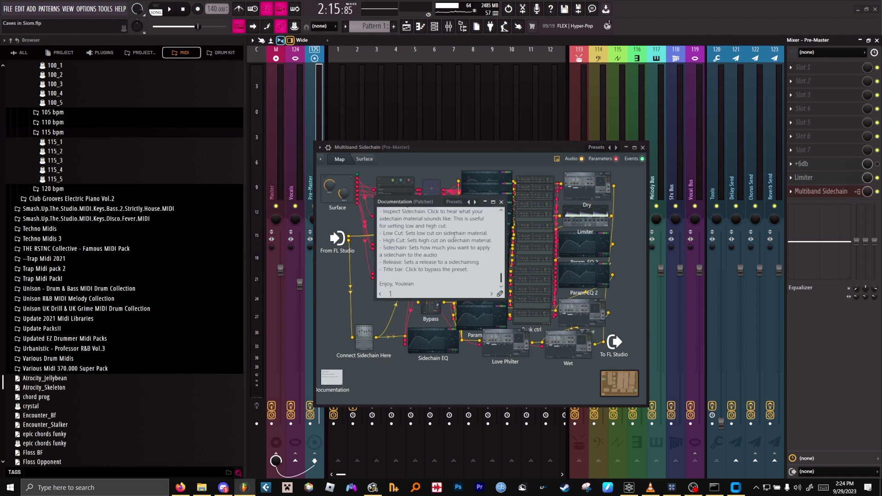
pyautogui.scroll(5, 453, 242)
pyautogui.scroll(-3, 451, 251)
pyautogui.scroll(3, 447, 260)
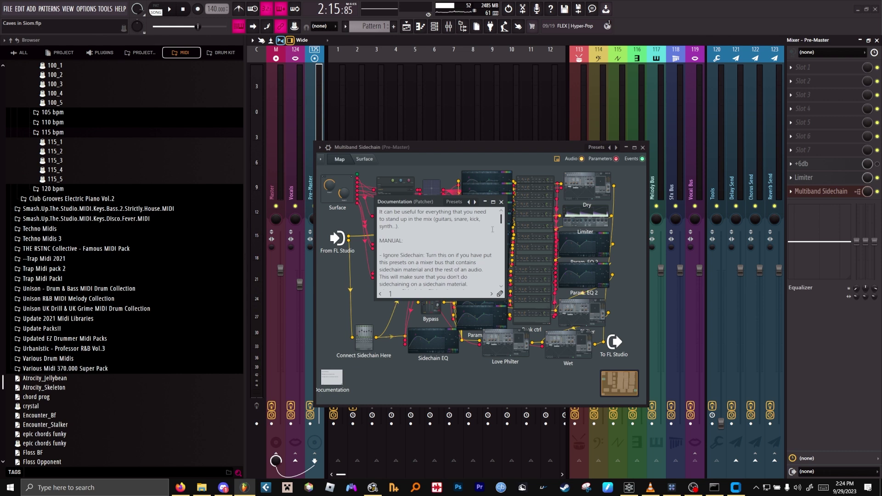
pyautogui.click(500, 202)
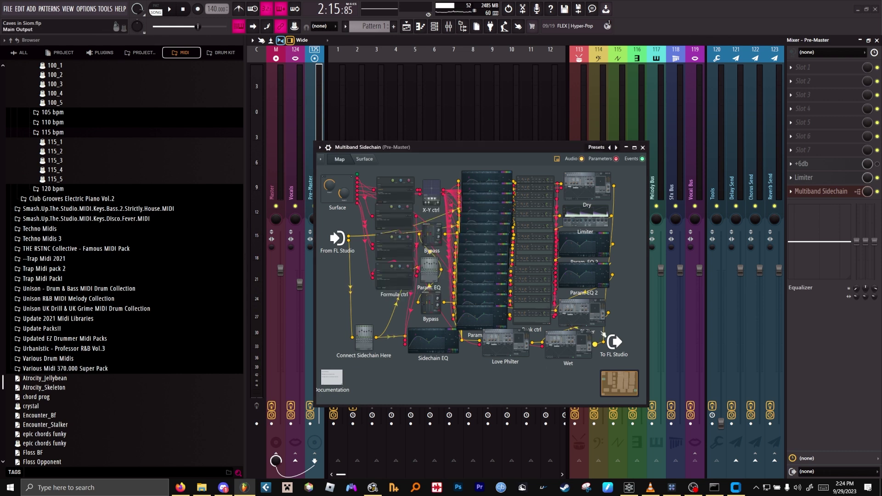
# Step: Show the Multiband Sidechain's Surface controls and raise the Sidechain amount to roughly a quarter while auditioning the song
pyautogui.click(370, 162)
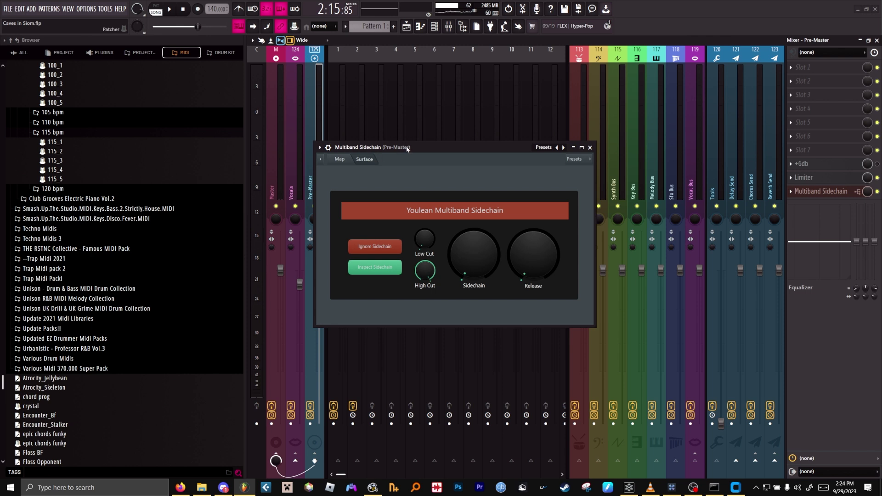
pyautogui.moveTo(407, 147); pyautogui.dragTo(445, 82)
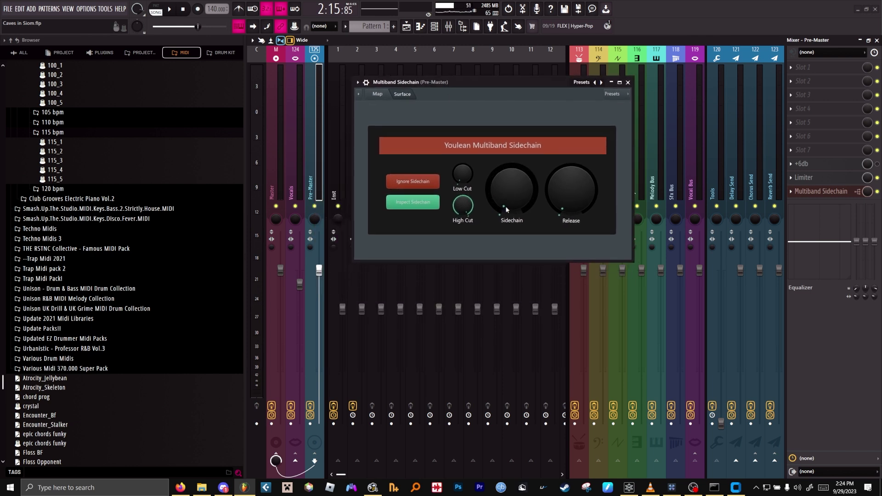
pyautogui.moveTo(511, 209); pyautogui.dragTo(511, 214)
pyautogui.press('space')
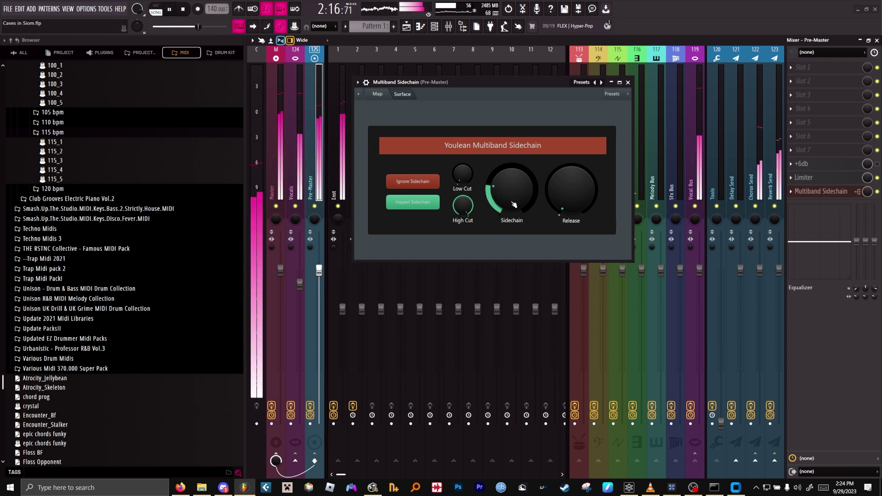
pyautogui.press('space')
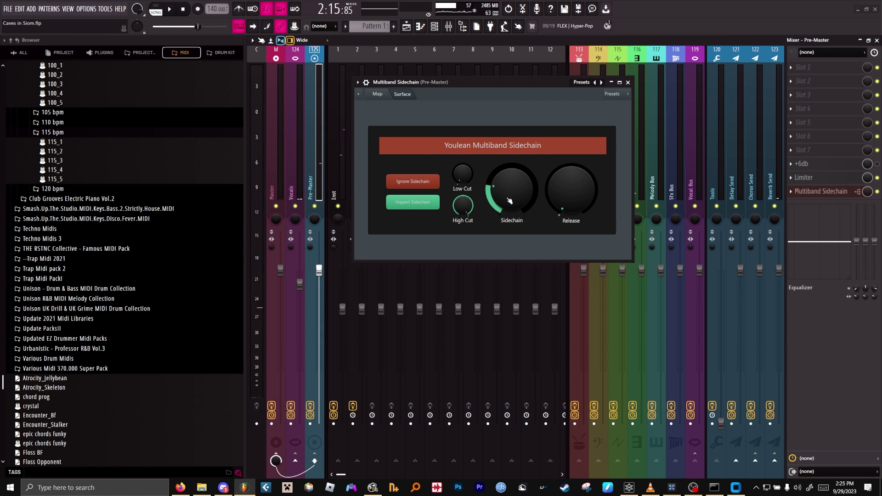
# Step: Try the Sidechain amount at its maximum during playback
pyautogui.moveTo(508, 203); pyautogui.dragTo(508, 167)
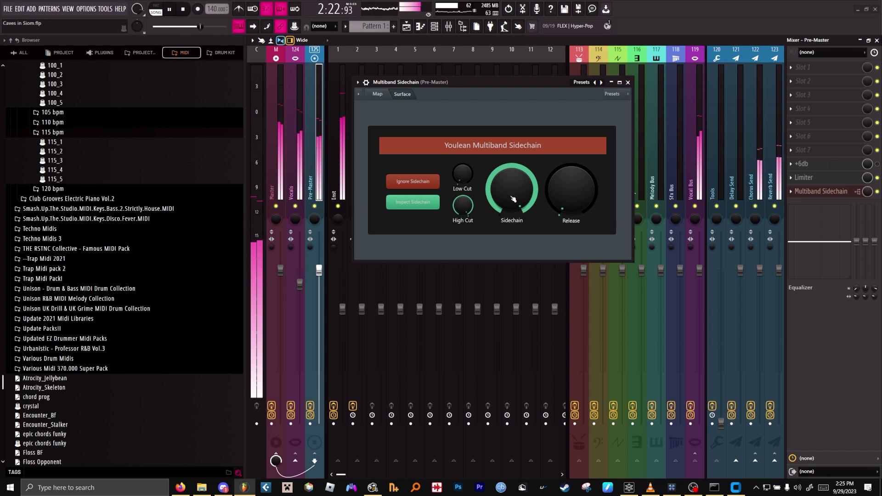
pyautogui.press('space')
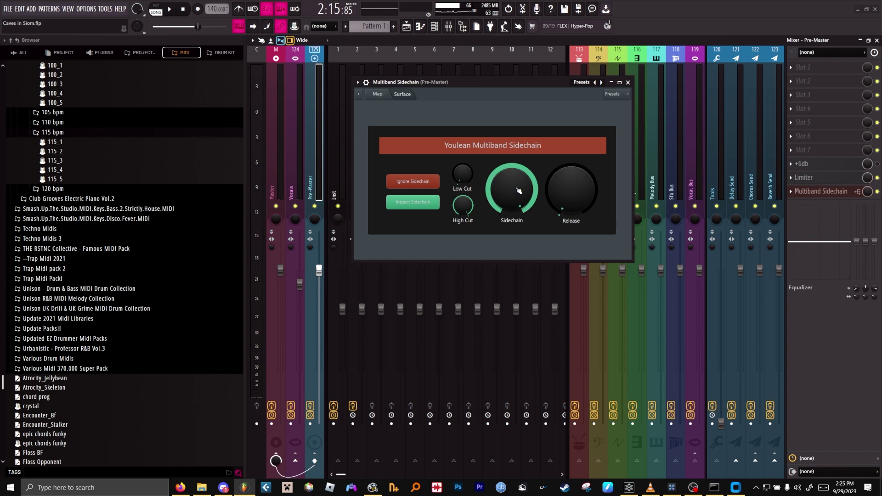
# Step: Lower the Sidechain amount to about a fifth, add a little Release and Low Cut, and play the song
pyautogui.moveTo(512, 190); pyautogui.dragTo(512, 259)
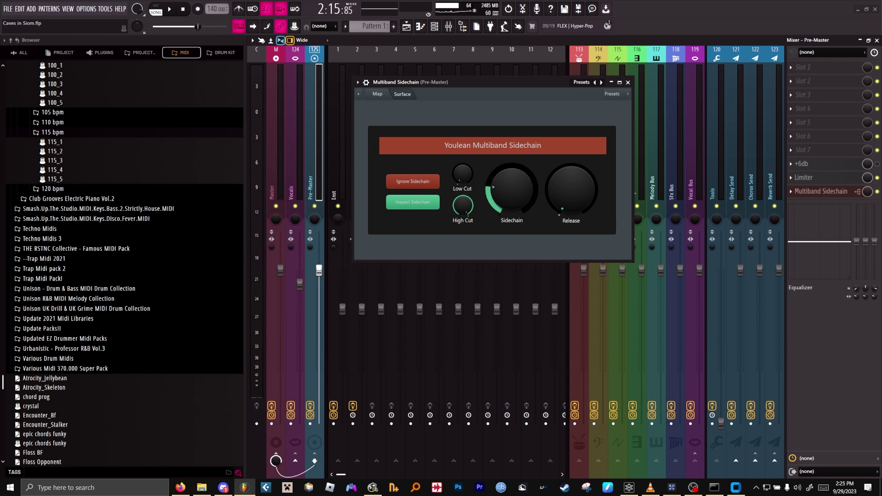
pyautogui.moveTo(512, 189); pyautogui.dragTo(512, 194)
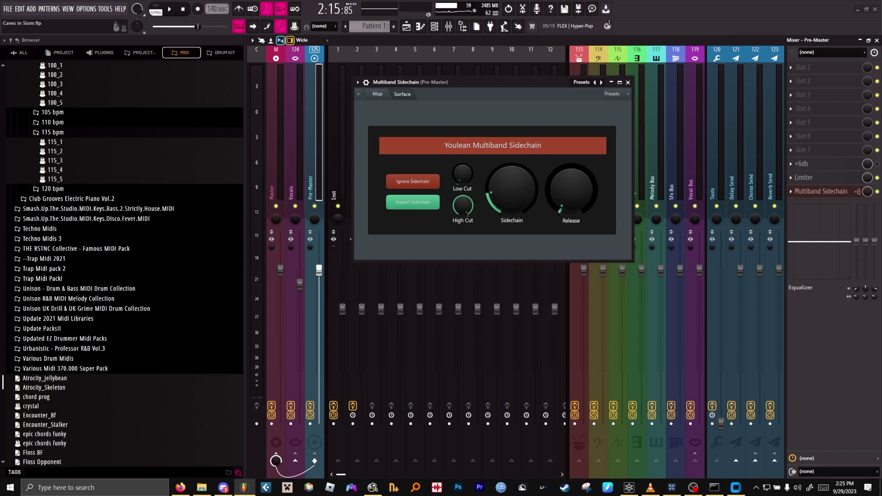
pyautogui.moveTo(575, 206); pyautogui.dragTo(575, 215)
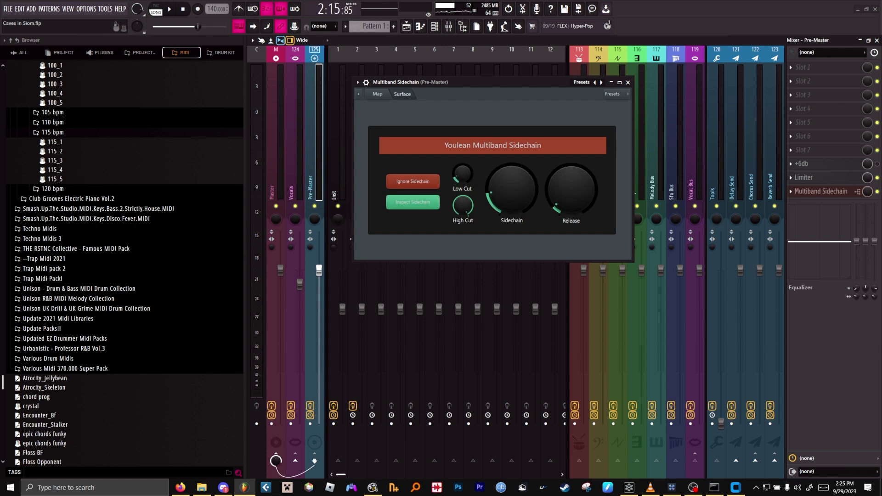
pyautogui.press('space')
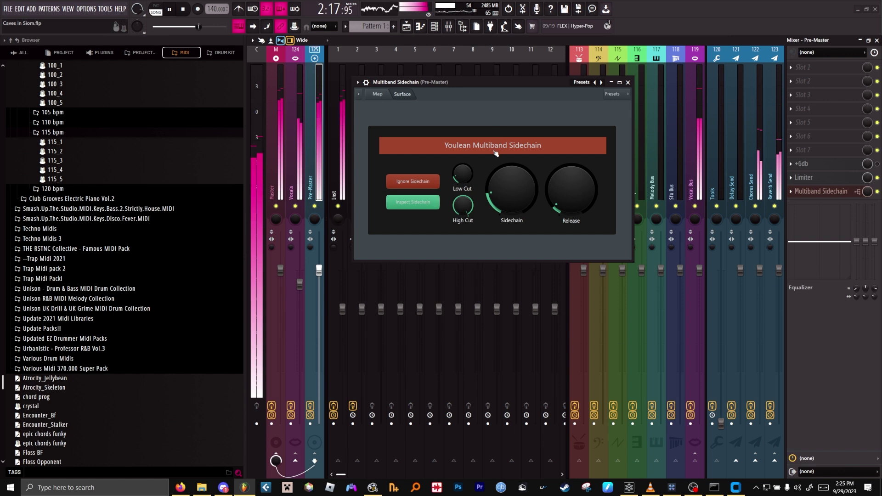
# Step: Raise the Sidechain amount slightly to just under a third, close the Multiband Sidechain window and stop playback
pyautogui.moveTo(510, 188); pyautogui.dragTo(510, 182)
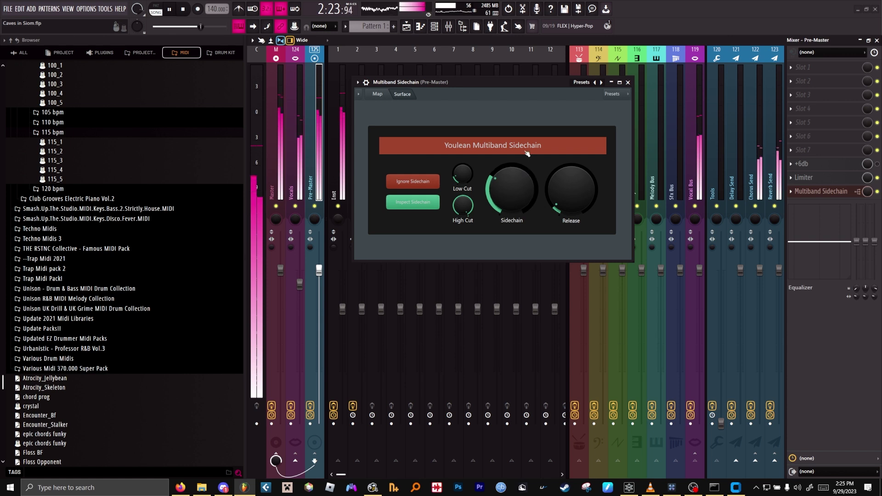
pyautogui.click(628, 82)
pyautogui.press('space')
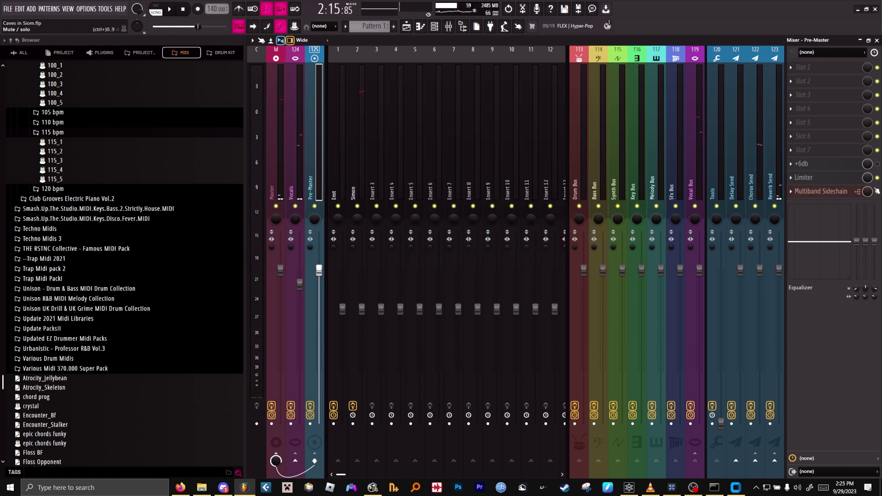
# Step: Compare the mix with the Pre-Master's Multiband Sidechain bypassed and re-enabled by playing the same section each way
pyautogui.press('space')
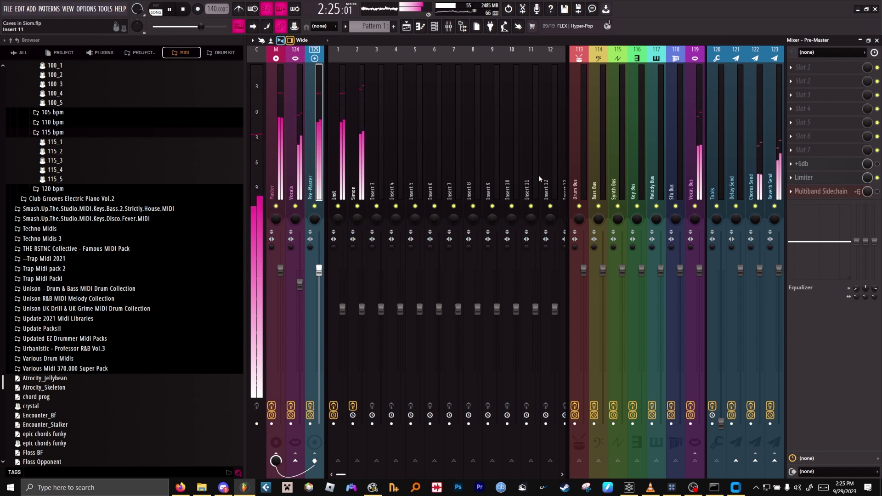
pyautogui.press('space')
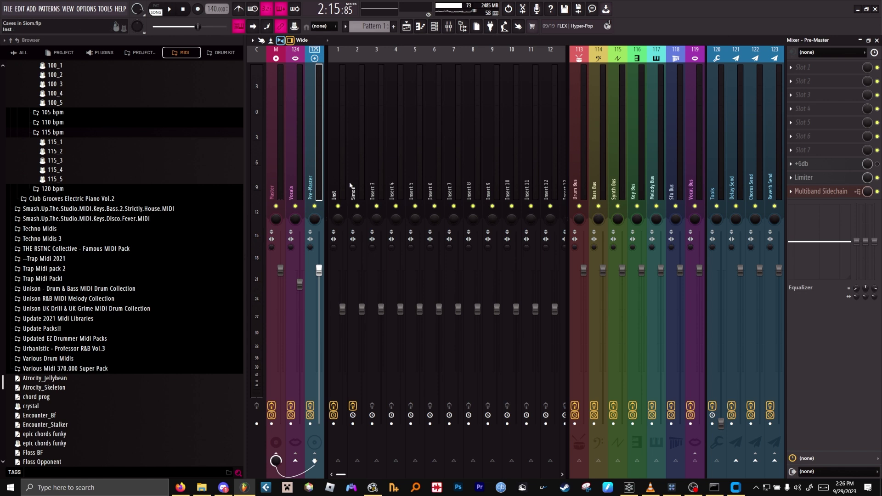
pyautogui.press('space')
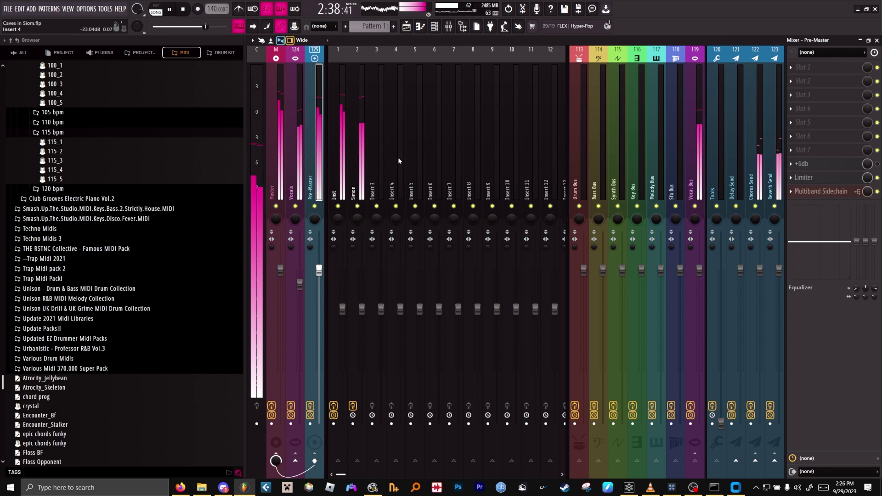
pyautogui.press('space')
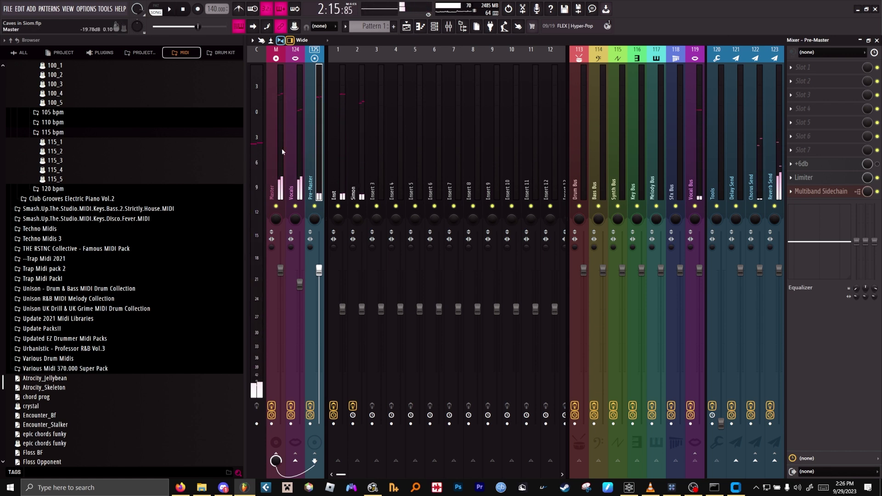
# Step: Enable the PuigTec EQP1A on the Master track, review its low-frequency Boost setting and close it
pyautogui.click(279, 151)
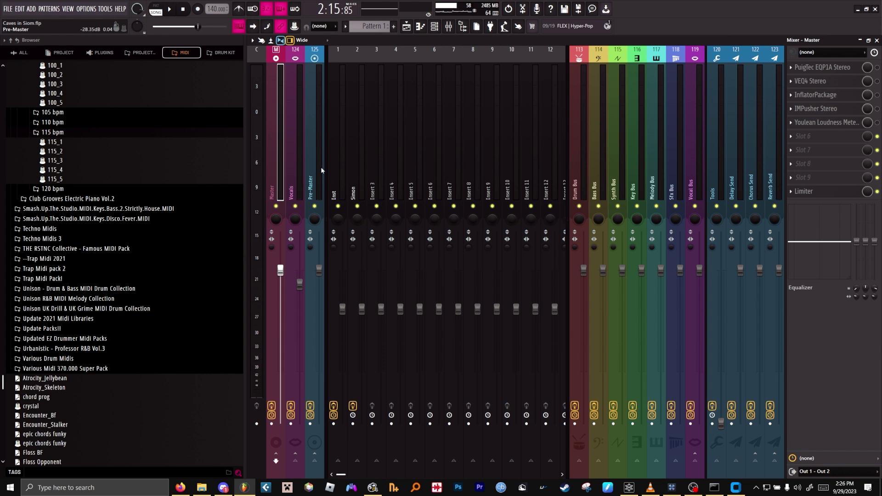
pyautogui.click(878, 67)
pyautogui.click(823, 67)
pyautogui.moveTo(446, 112); pyautogui.dragTo(449, 132)
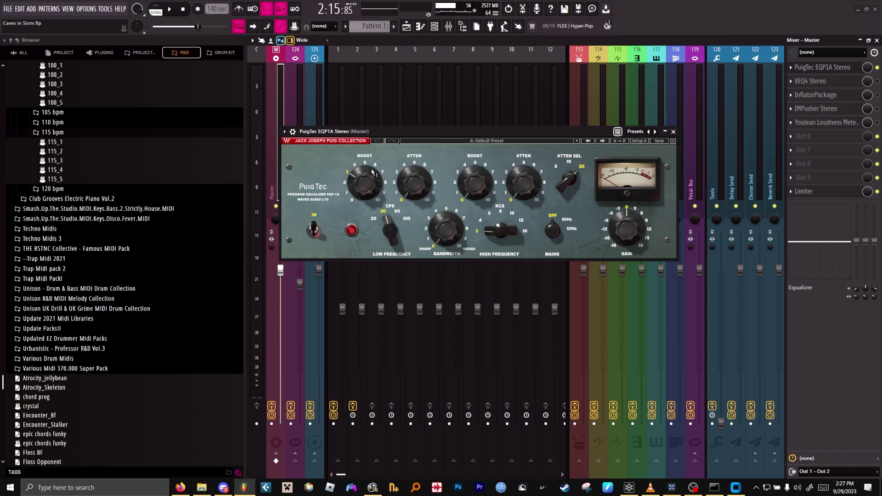
pyautogui.click(363, 183)
pyautogui.click(673, 132)
# Step: Enable VEQ4 Stereo and InflatorPackage on the Master track, reviewing the settings of each
pyautogui.click(823, 82)
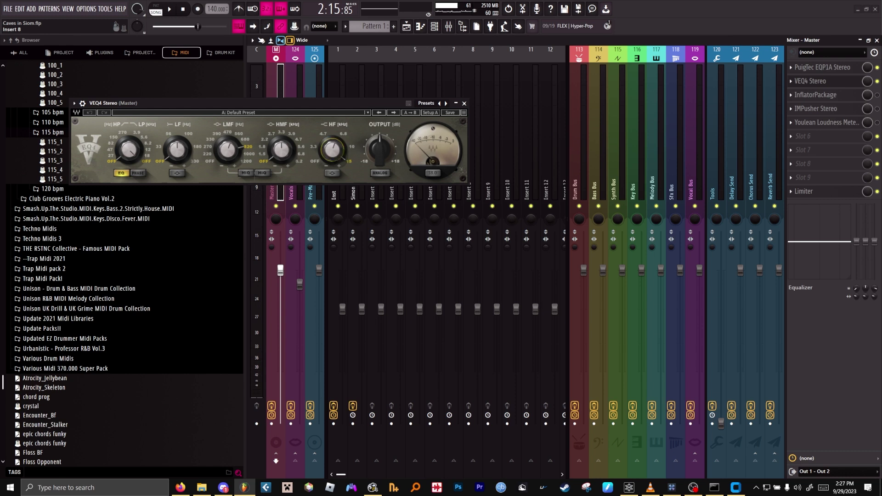
pyautogui.click(315, 161)
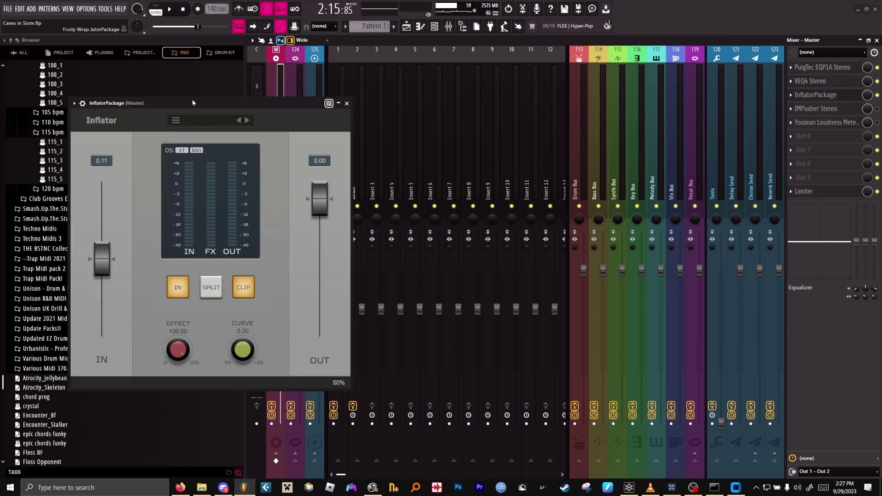
pyautogui.moveTo(203, 100); pyautogui.dragTo(446, 121)
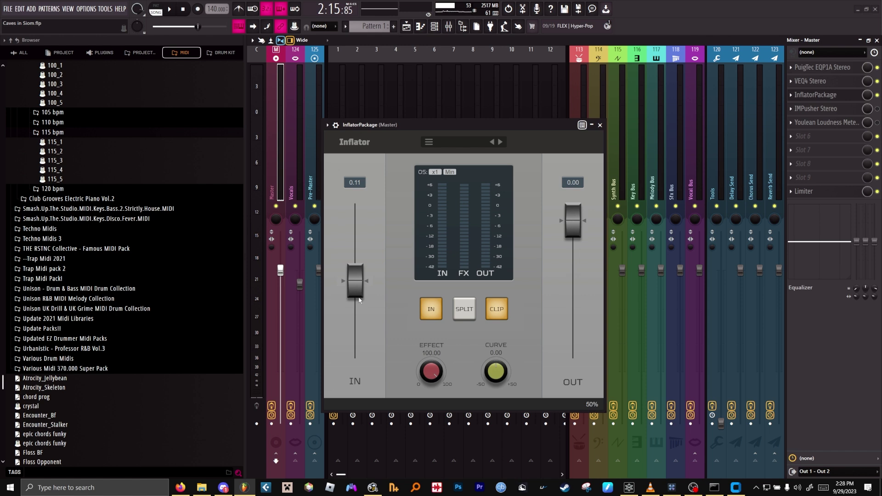
pyautogui.click(600, 125)
# Step: Enable IMPusher Stereo on the Master track, review its settings, save the project and close the plugin
pyautogui.click(823, 109)
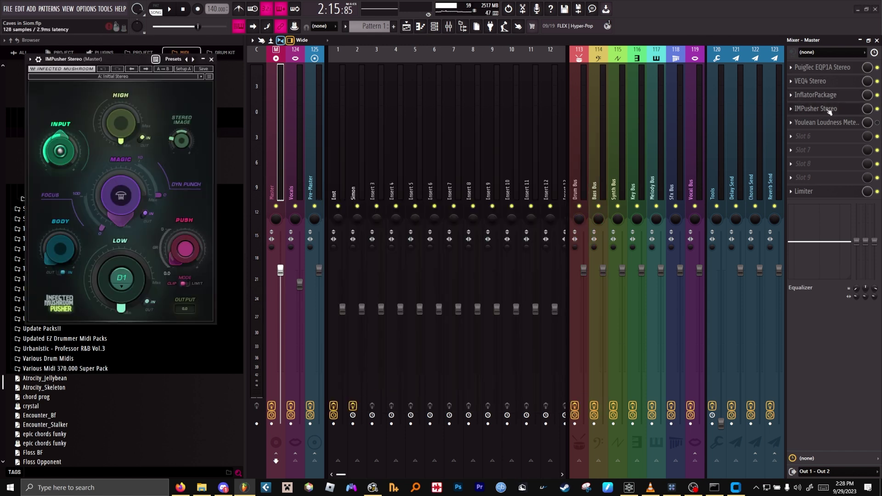
pyautogui.moveTo(129, 61); pyautogui.dragTo(454, 136)
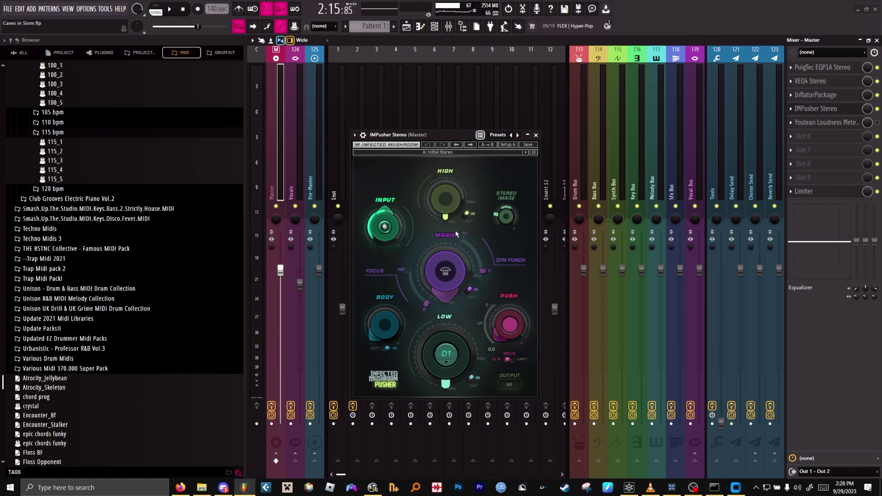
pyautogui.click(502, 224)
pyautogui.hotkey('ctrl', 's')
pyautogui.click(536, 135)
# Step: Enable the Youlean Loudness Meter on the Master track and review it along with the Limiter
pyautogui.click(825, 122)
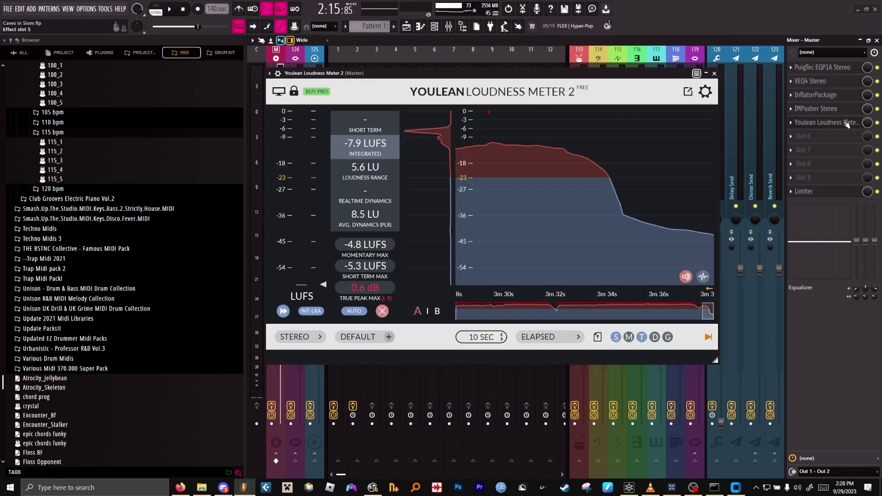
pyautogui.moveTo(432, 74); pyautogui.dragTo(419, 111)
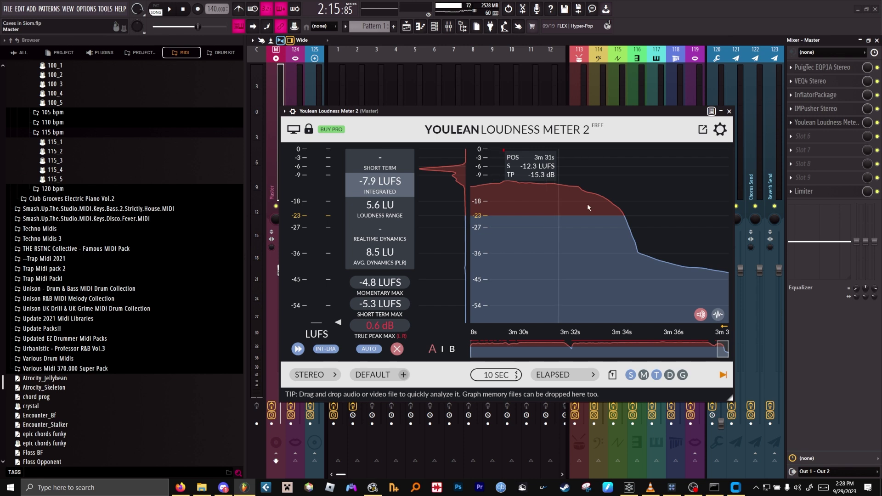
pyautogui.click(807, 192)
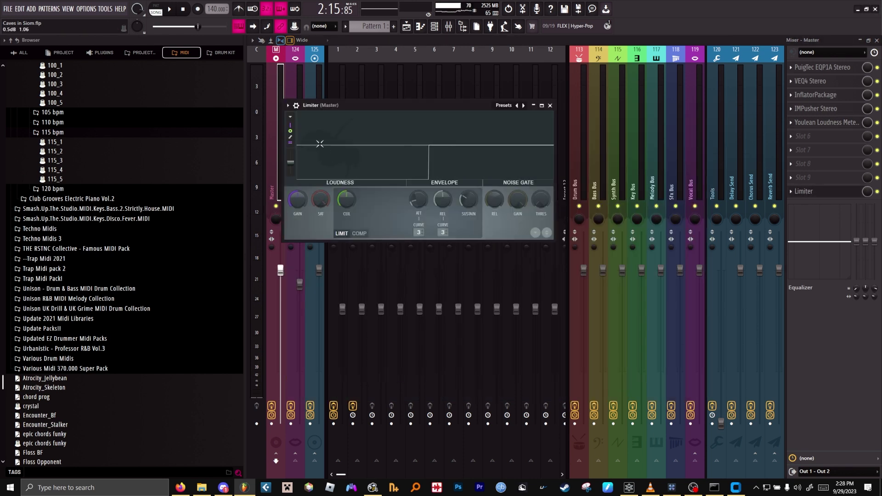
# Step: Return playback to the song start, close the Limiter and mixer, and look through the vocal clips in the Playlist
pyautogui.click(183, 14)
pyautogui.click(550, 105)
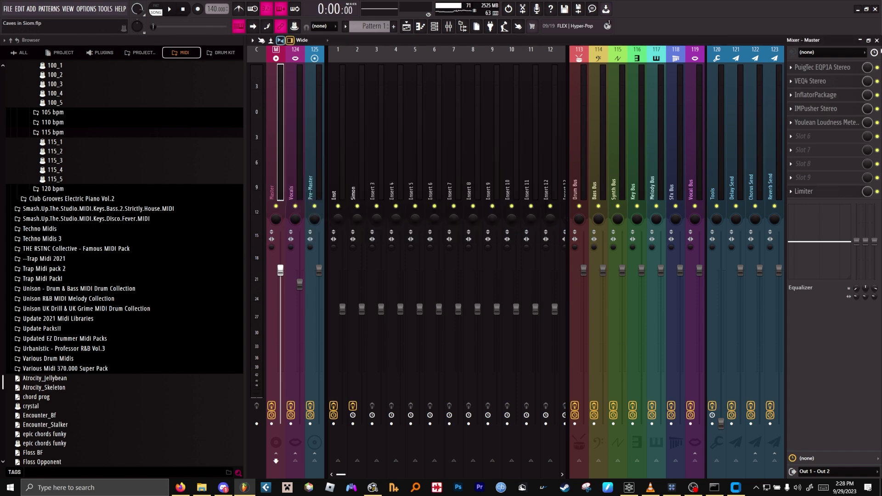
pyautogui.click(877, 40)
pyautogui.scroll(-6, 471, 61)
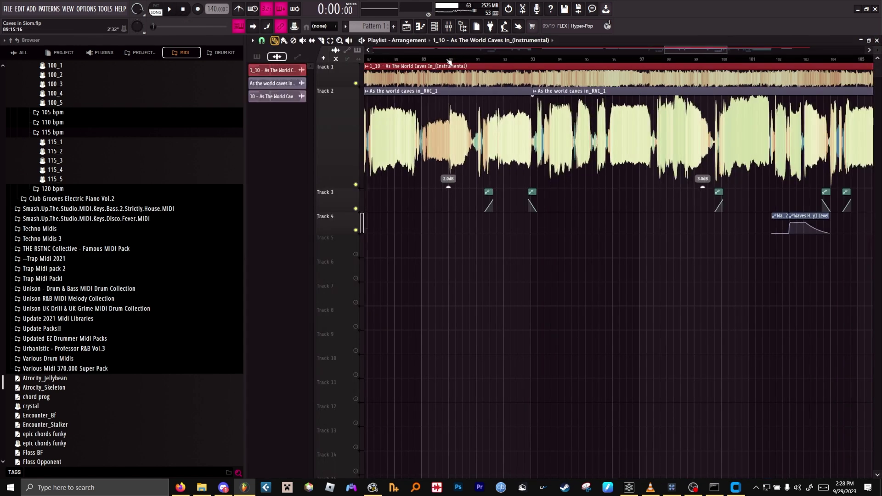
pyautogui.scroll(3, 471, 61)
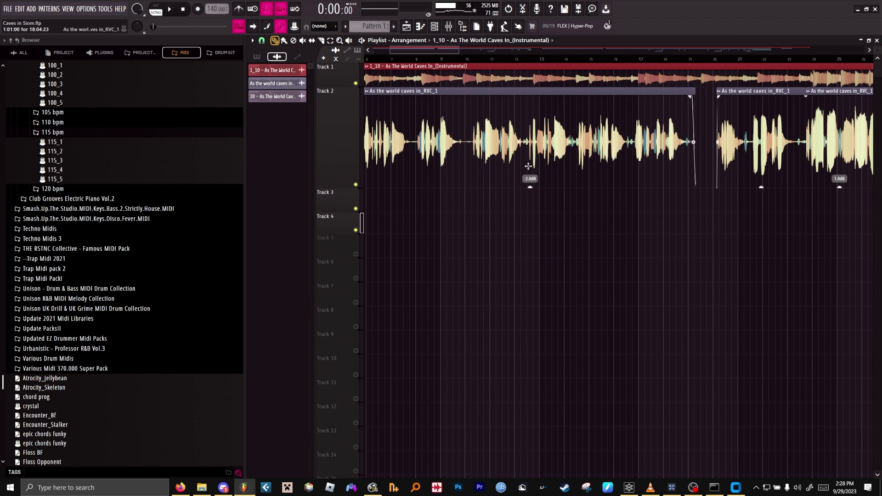
pyautogui.moveTo(438, 51); pyautogui.dragTo(486, 59)
pyautogui.hscroll(12, 539, 69)
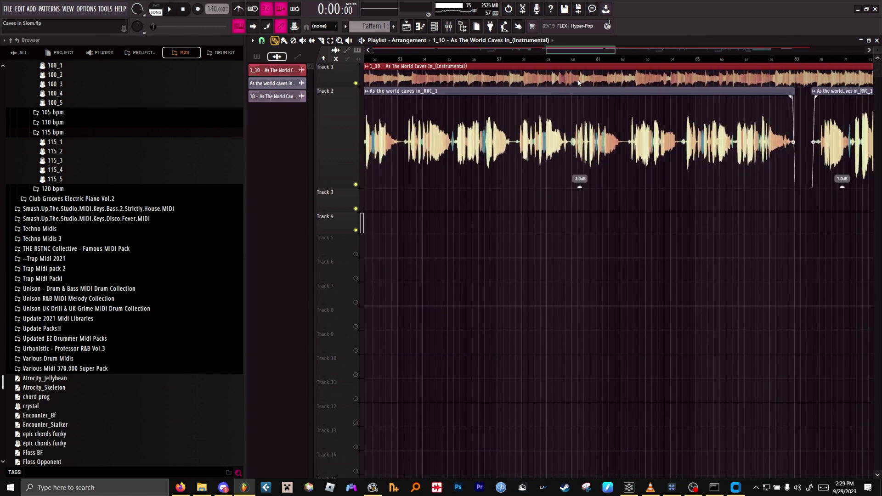
# Step: Examine the vocal clips, their gain levels and fades, and the harmony automation clips through to the end of the arrangement
pyautogui.hscroll(4, 600, 89)
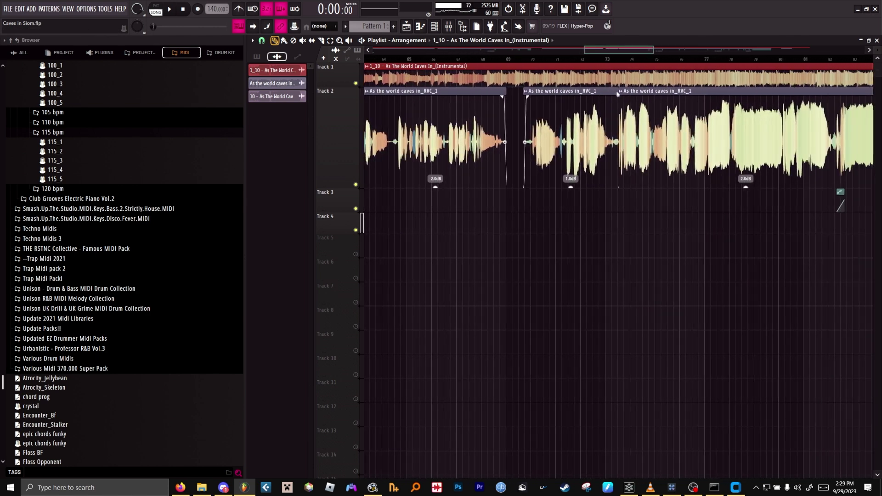
pyautogui.hscroll(6, 614, 93)
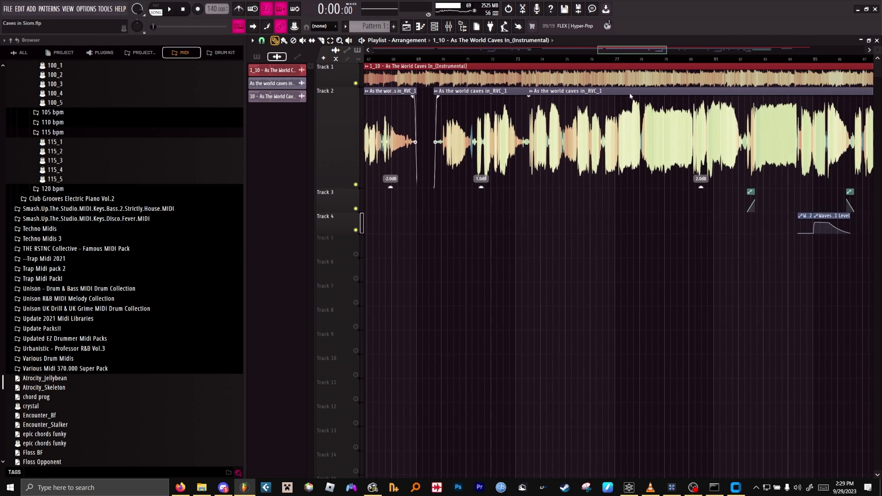
pyautogui.hscroll(2, 671, 98)
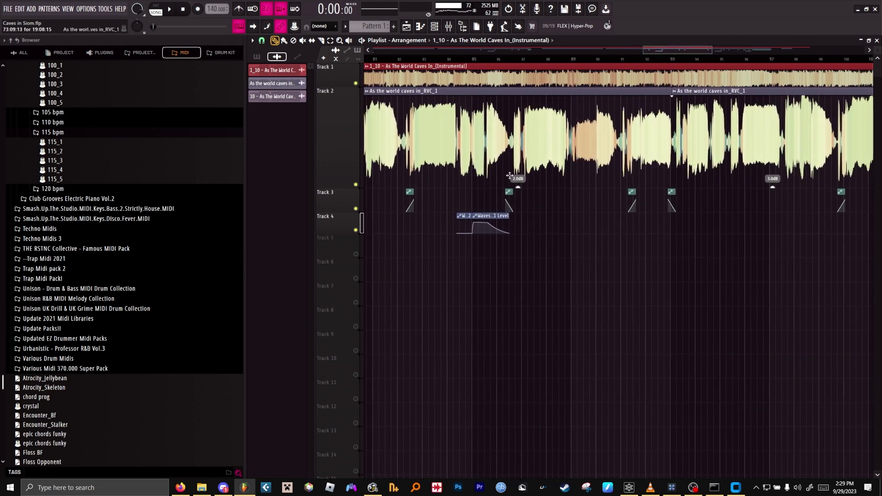
pyautogui.hscroll(4, 587, 153)
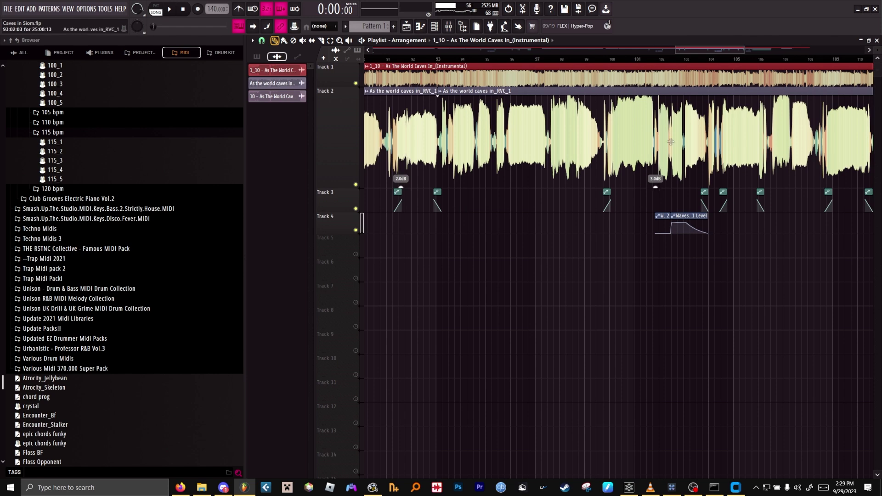
pyautogui.moveTo(713, 51); pyautogui.dragTo(784, 77)
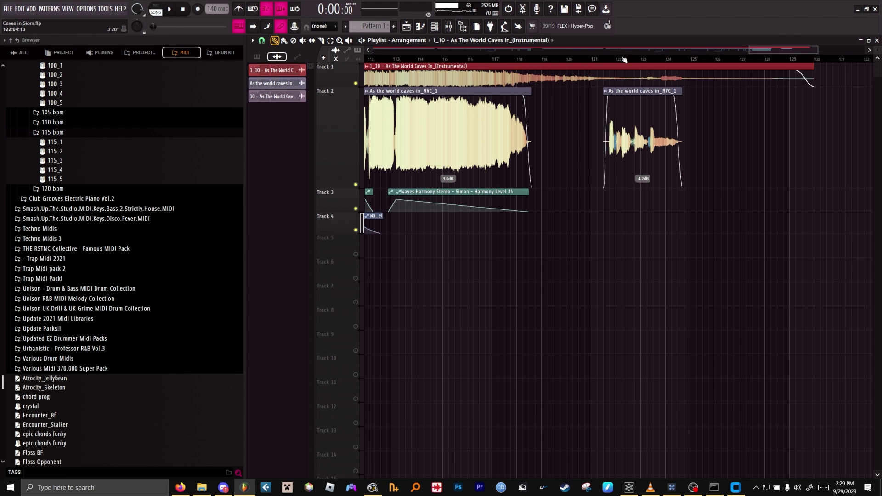
pyautogui.scroll(-6, 624, 60)
pyautogui.scroll(3, 374, 61)
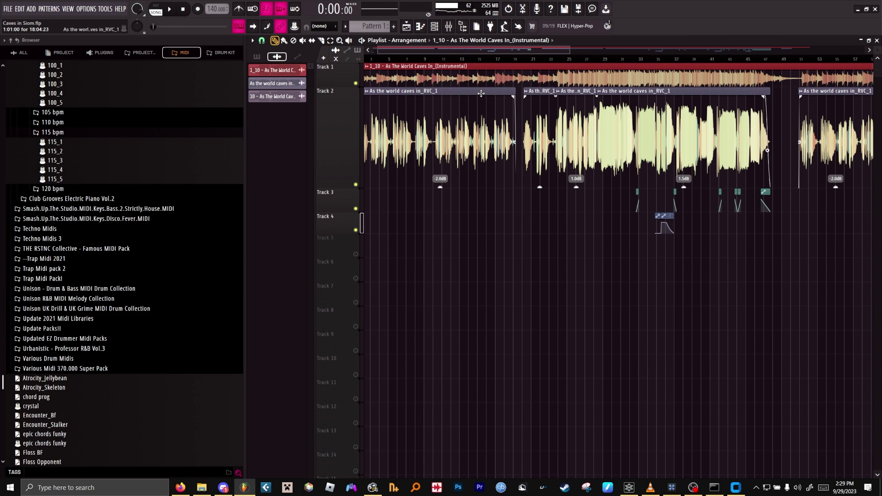
pyautogui.moveTo(506, 50); pyautogui.dragTo(540, 56)
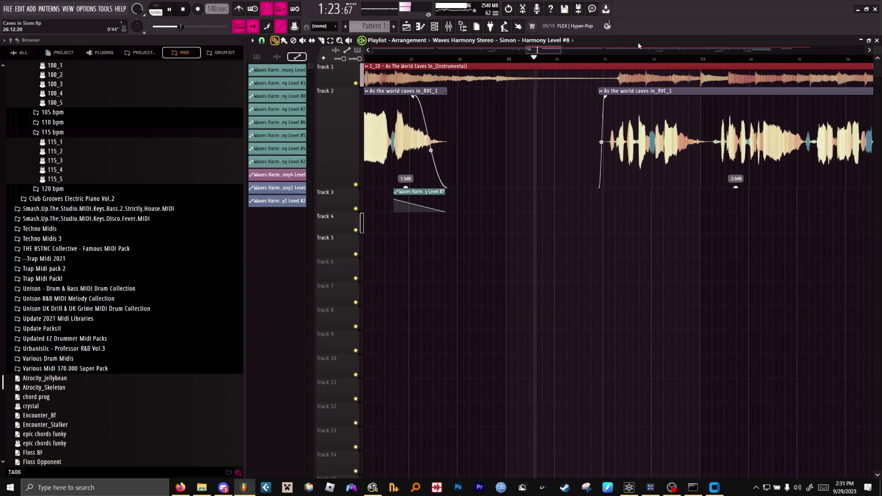
# Step: Stop playback and review the vocal clips and harmony automation across the first half of the song
pyautogui.press('space')
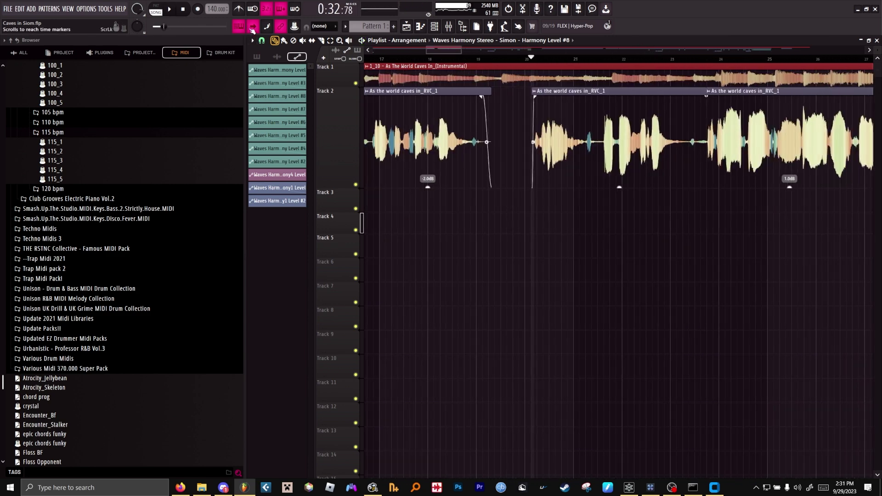
pyautogui.scroll(4, 457, 61)
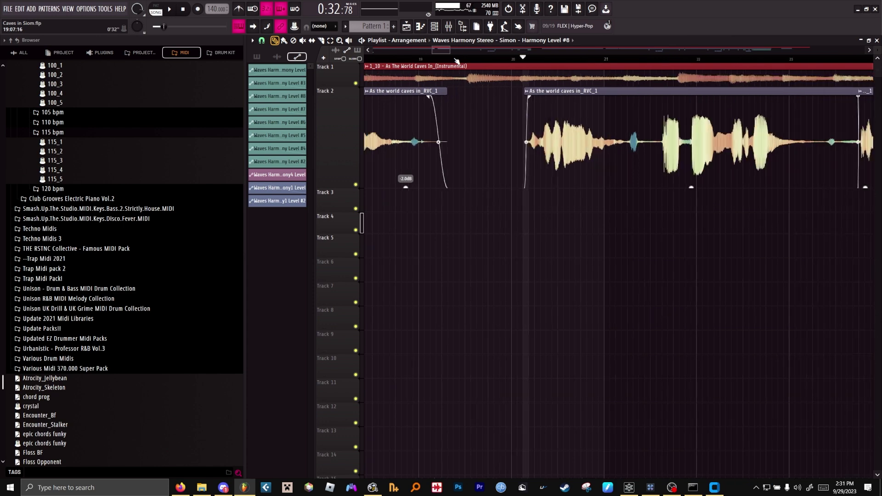
pyautogui.scroll(-10, 564, 65)
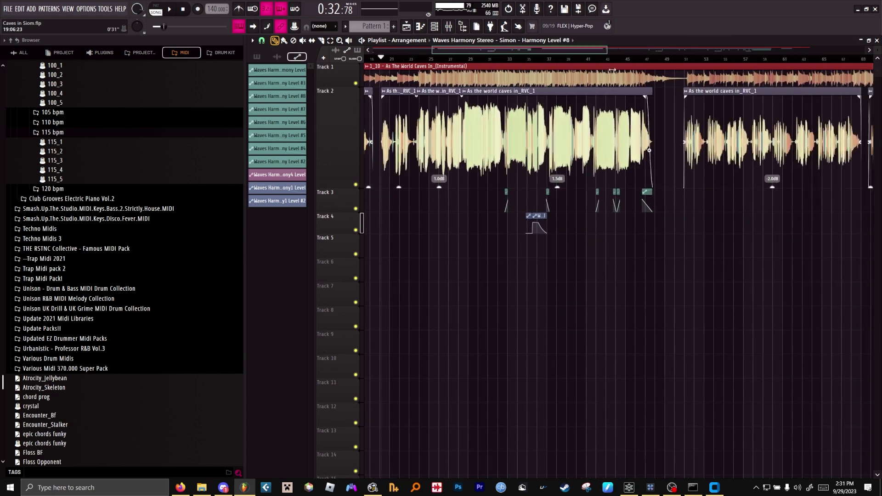
pyautogui.moveTo(554, 50); pyautogui.dragTo(464, 51)
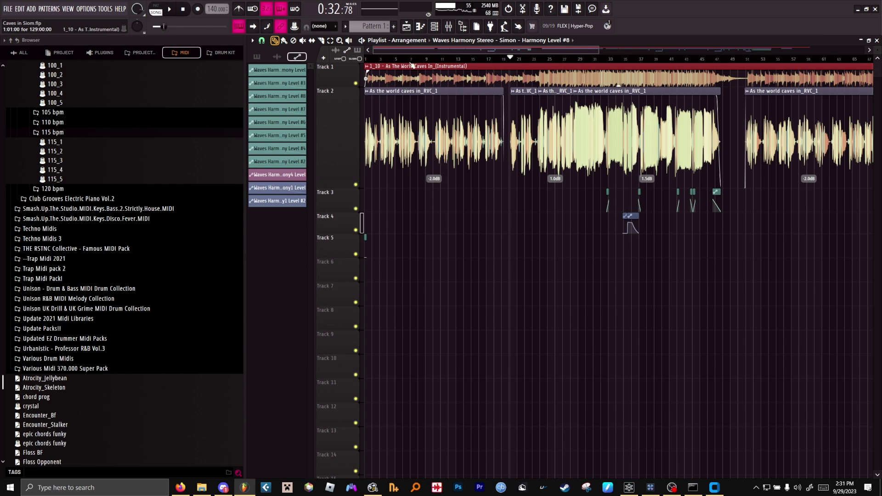
pyautogui.scroll(4, 526, 59)
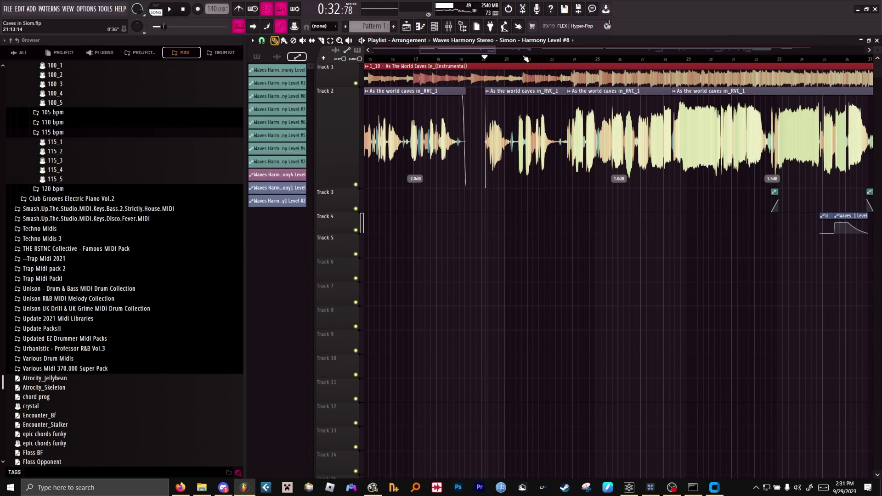
pyautogui.scroll(-3, 526, 59)
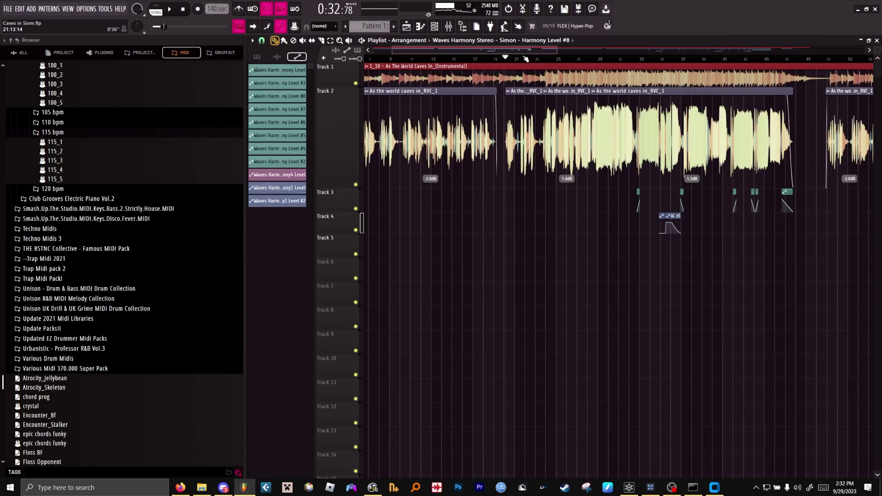